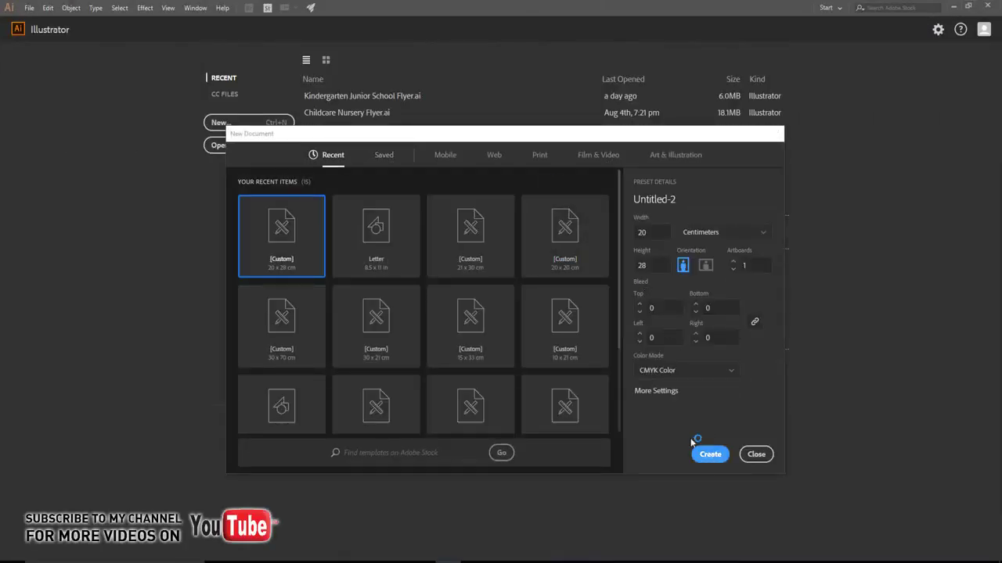
- Create the new 20 × 28 cm portrait CMYK document from the preset
left_click(709, 454)
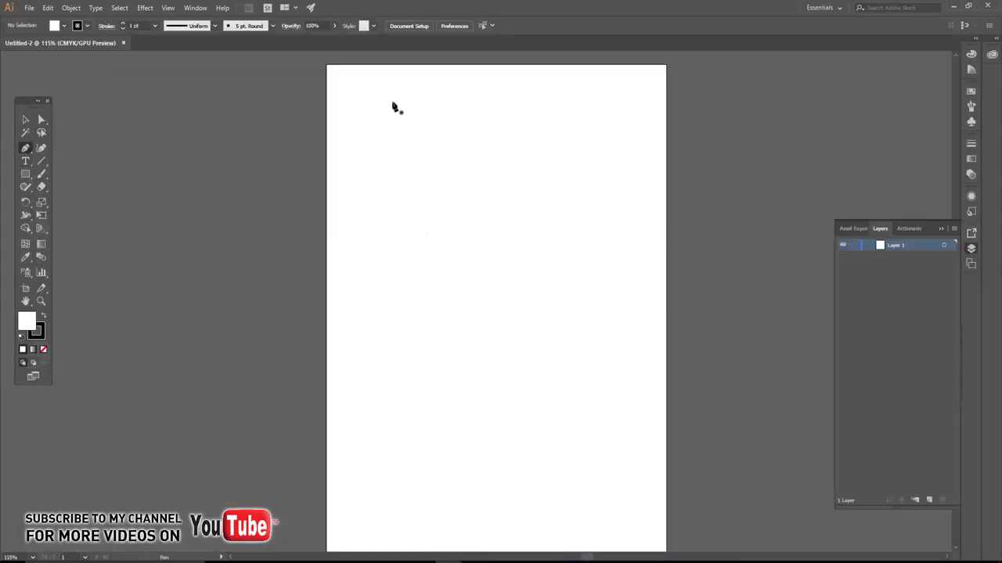
- Pen-draw a closed four-sided slanted shape across the artboard's top-left area
left_click(328, 67)
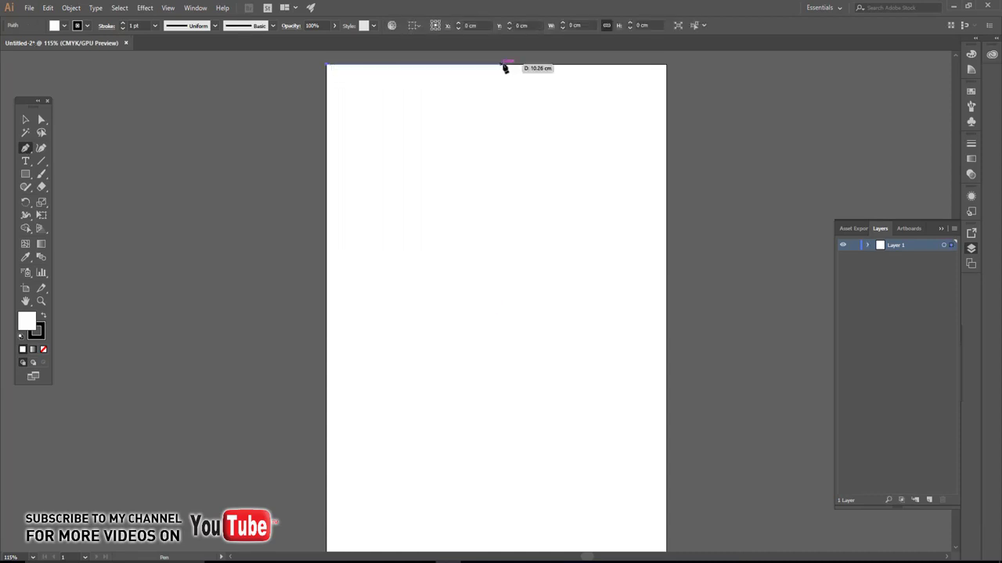
left_click(466, 65)
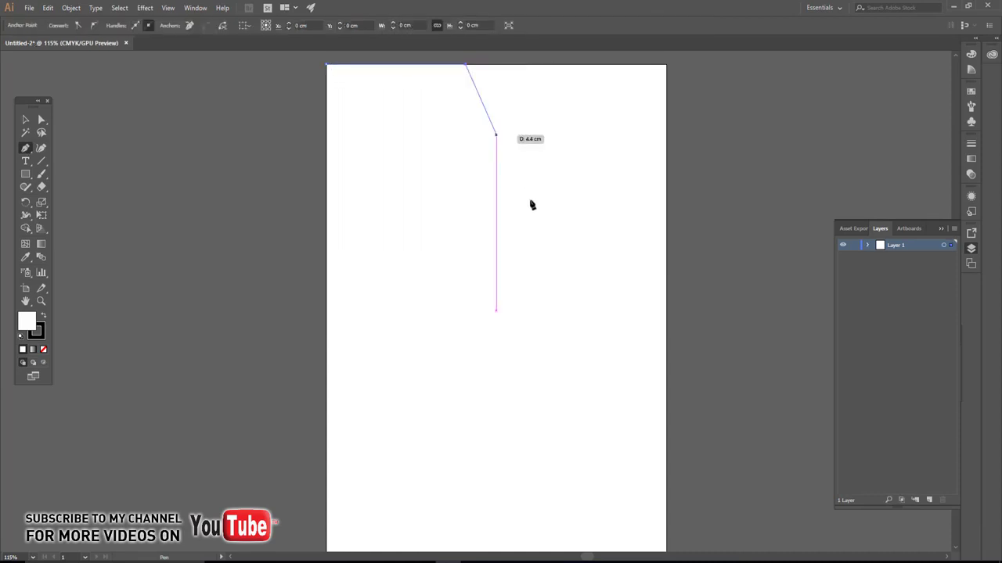
left_click(524, 318)
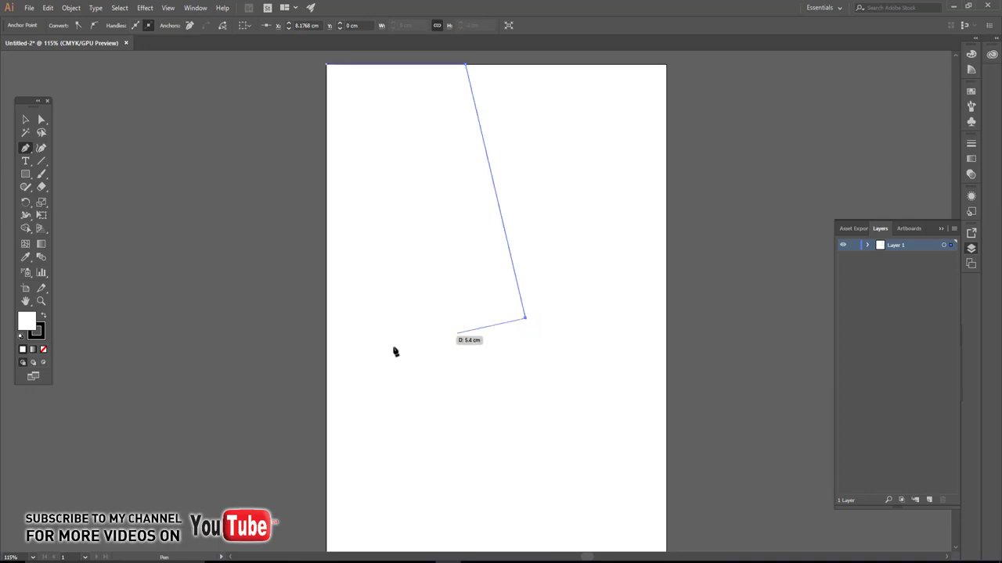
left_click(327, 362)
left_click(328, 67)
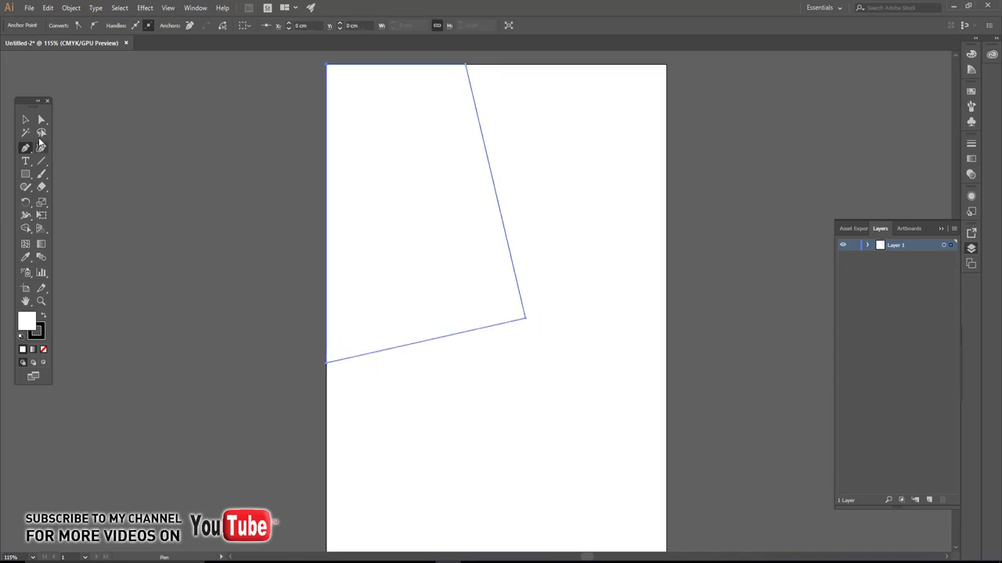
key("v")
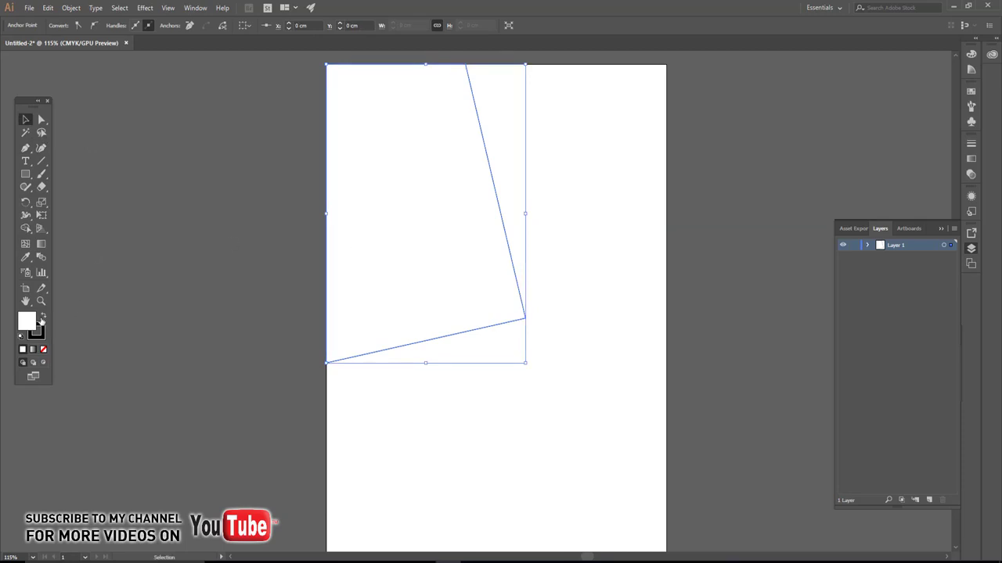
- Remove the shape's outline and fill it with orange #f25b26
left_click(42, 317)
double_click(26, 323)
type("f25b26")
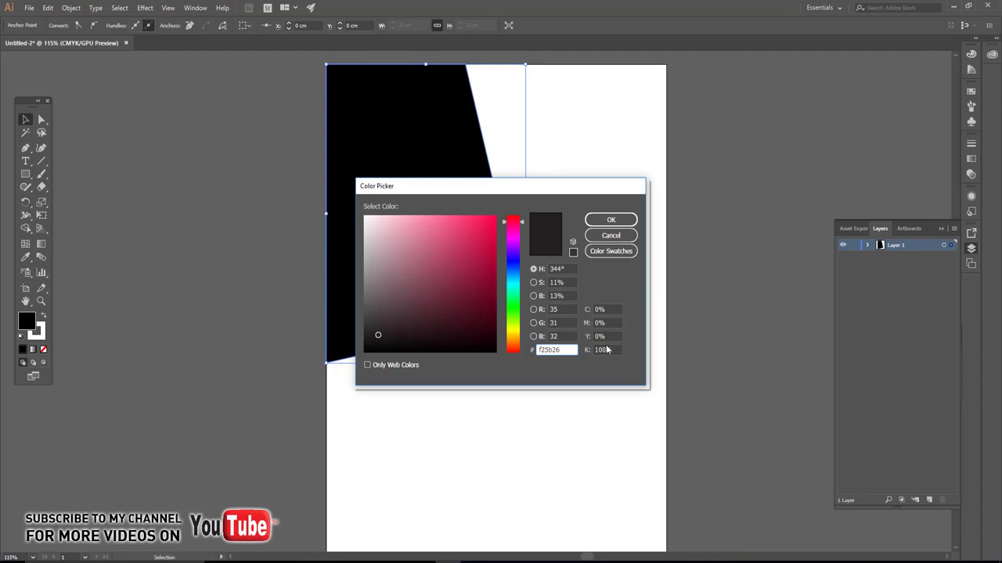
key("Return")
key("ctrl+shift+a")
left_click_drag(357, 280, 335, 266)
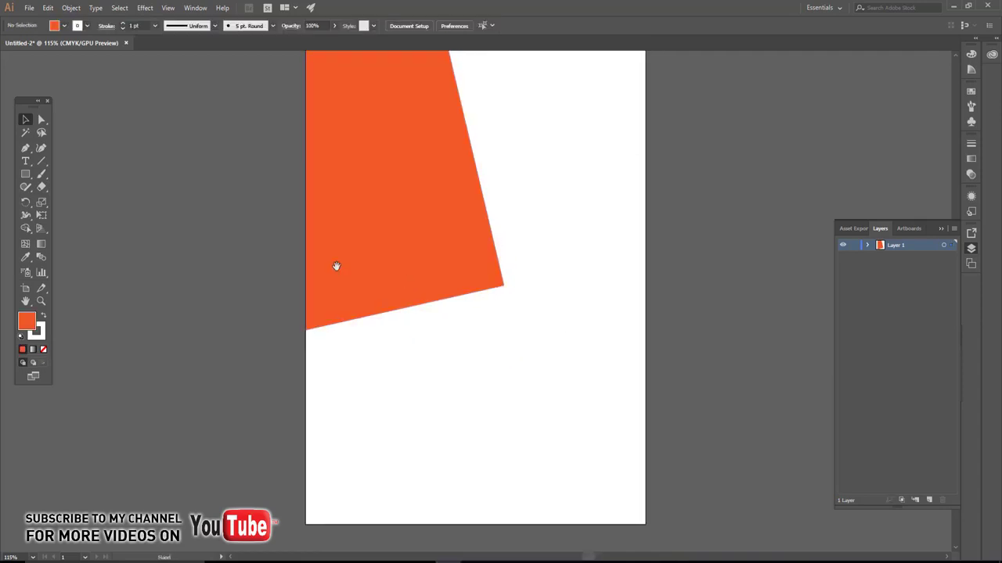
- Pen-draw a closed shape from the orange shape's corner to the bottom-left of the artboard
left_click(25, 148)
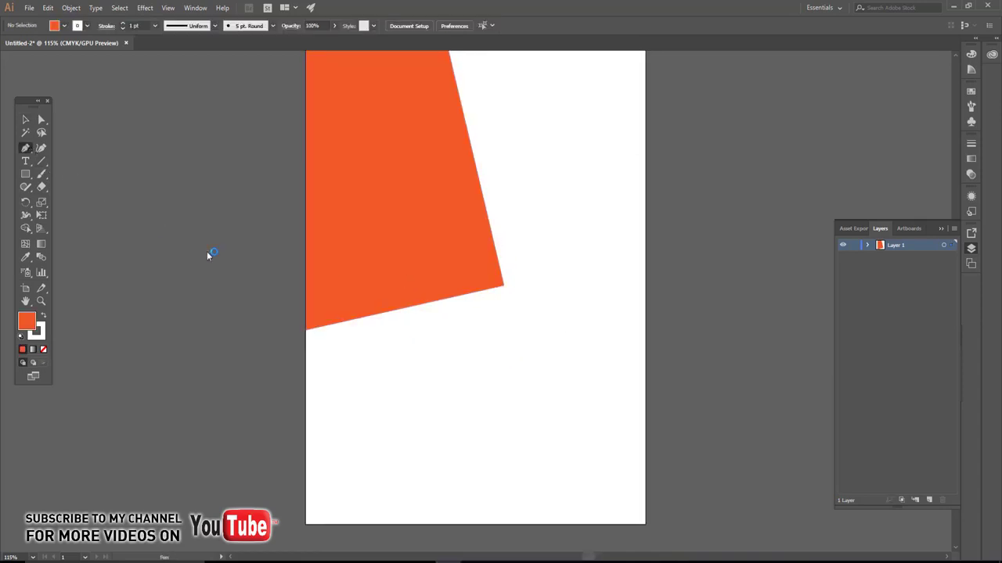
left_click(504, 288)
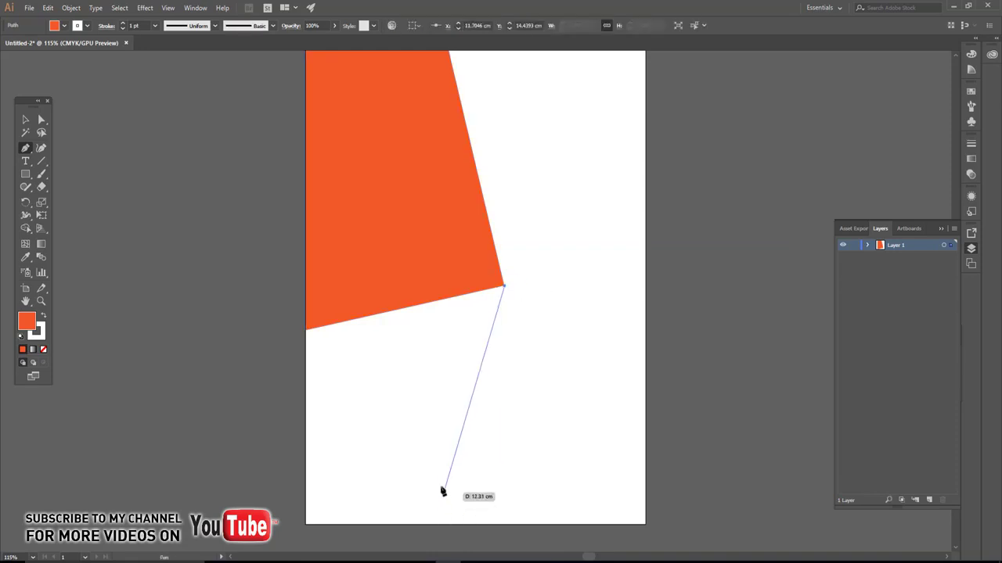
left_click(425, 523)
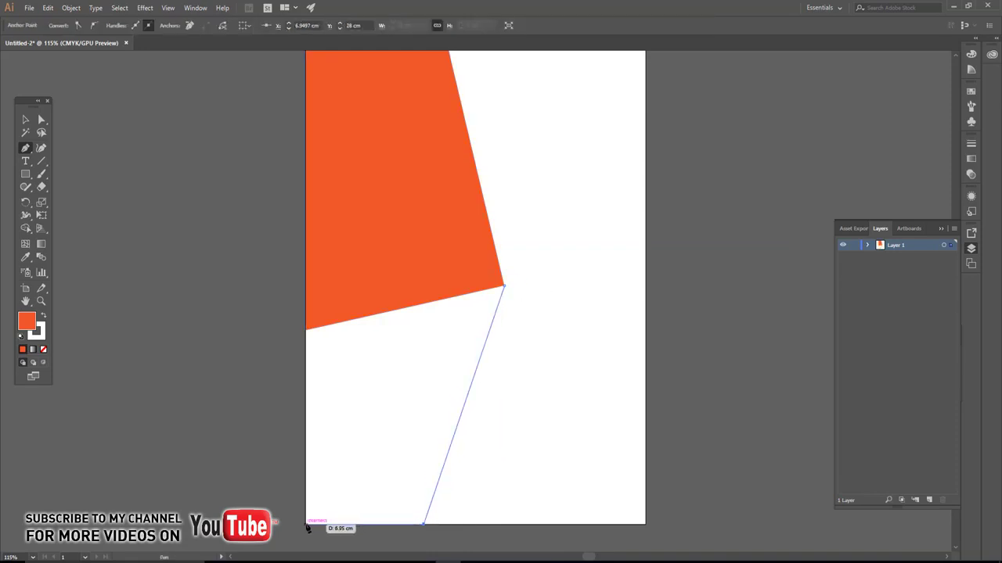
left_click(307, 524)
left_click(306, 329)
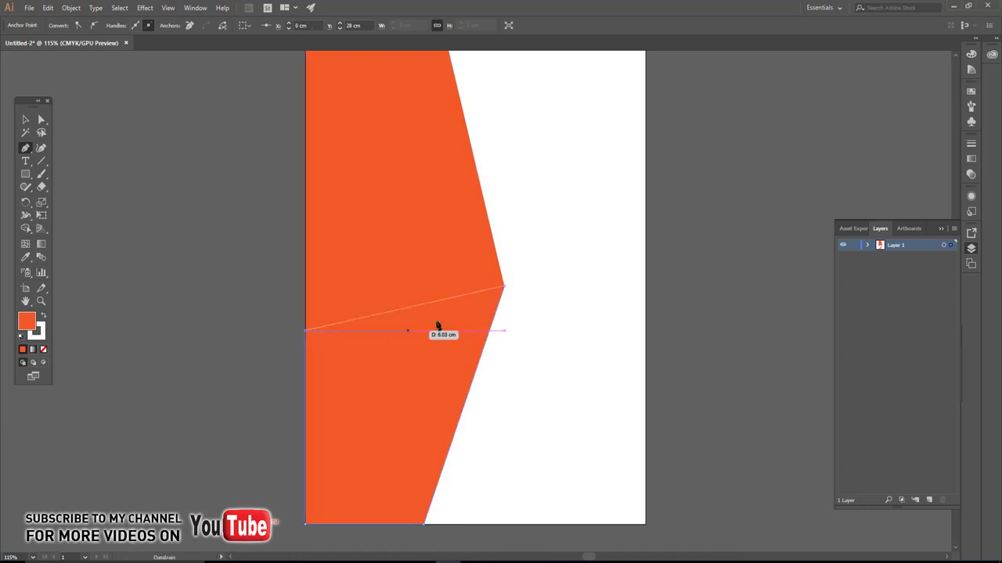
left_click(504, 287)
- Fill the new lower-left shape with a yellow hex colour
left_click(25, 120)
double_click(26, 320)
type("fcbc1")
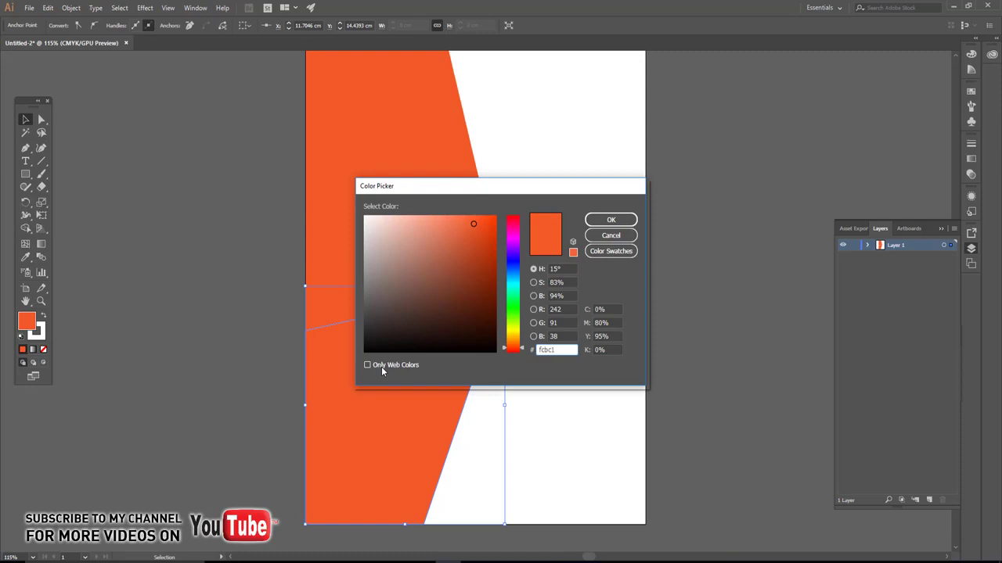
type("d")
key("Return")
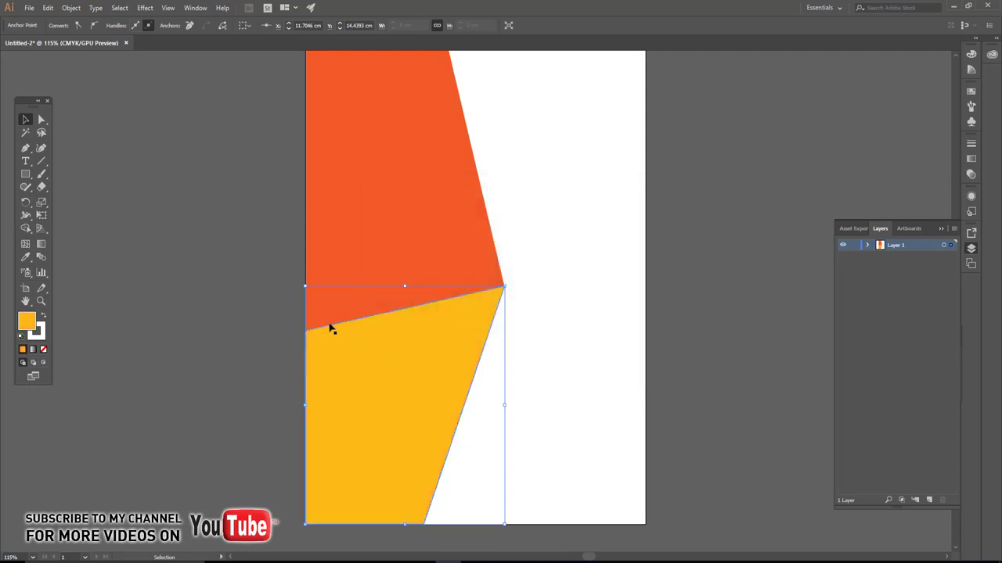
left_click(243, 284)
left_click_drag(445, 330, 413, 317)
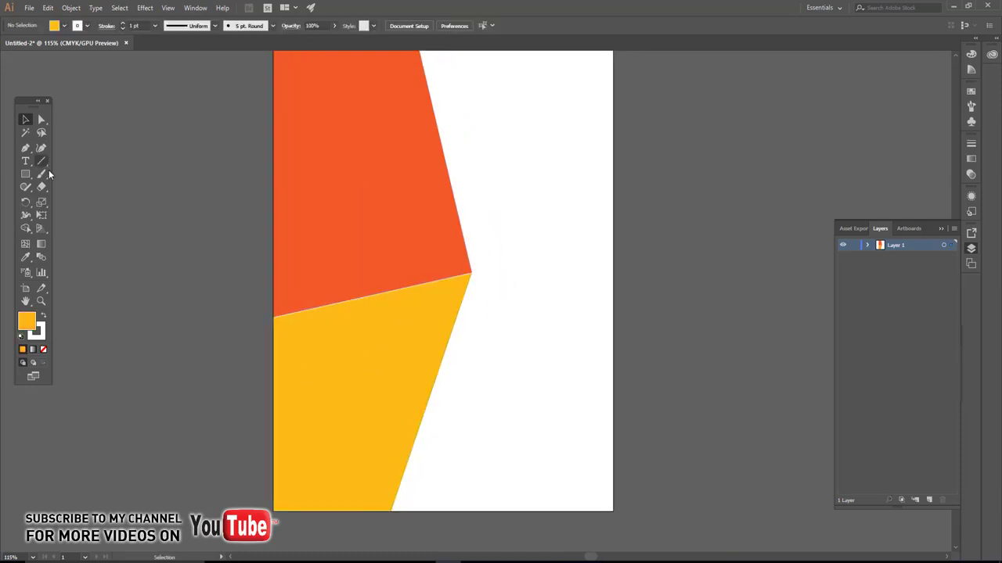
- Pen-draw a closed shape covering the artboard's lower-right beside the yellow one
left_click(26, 149)
left_click(472, 276)
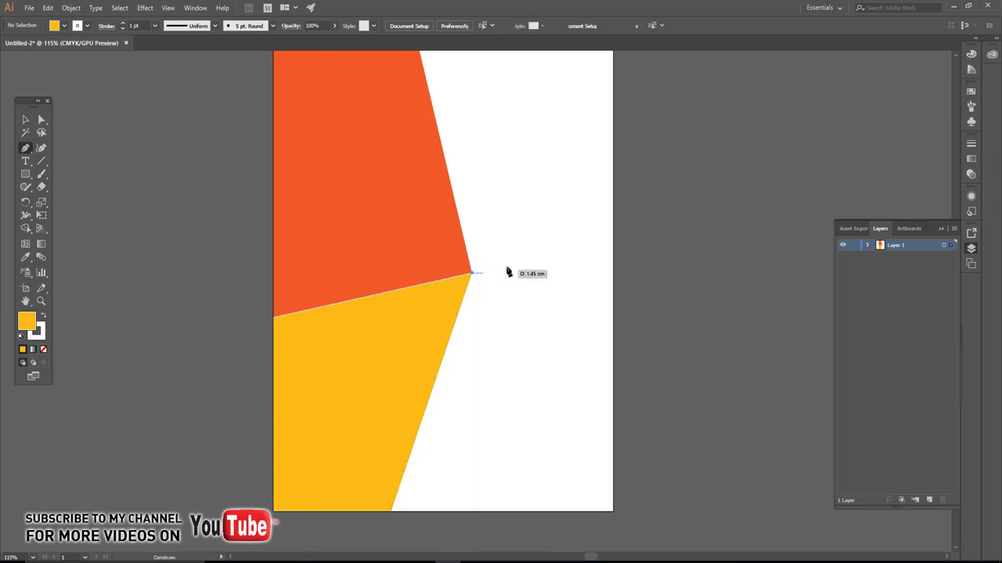
left_click(613, 245)
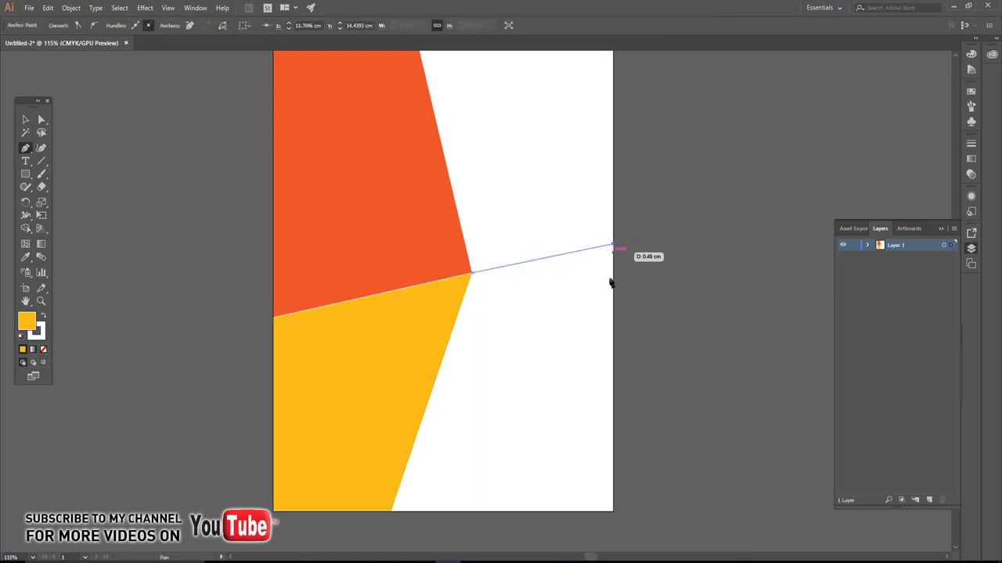
left_click(613, 511)
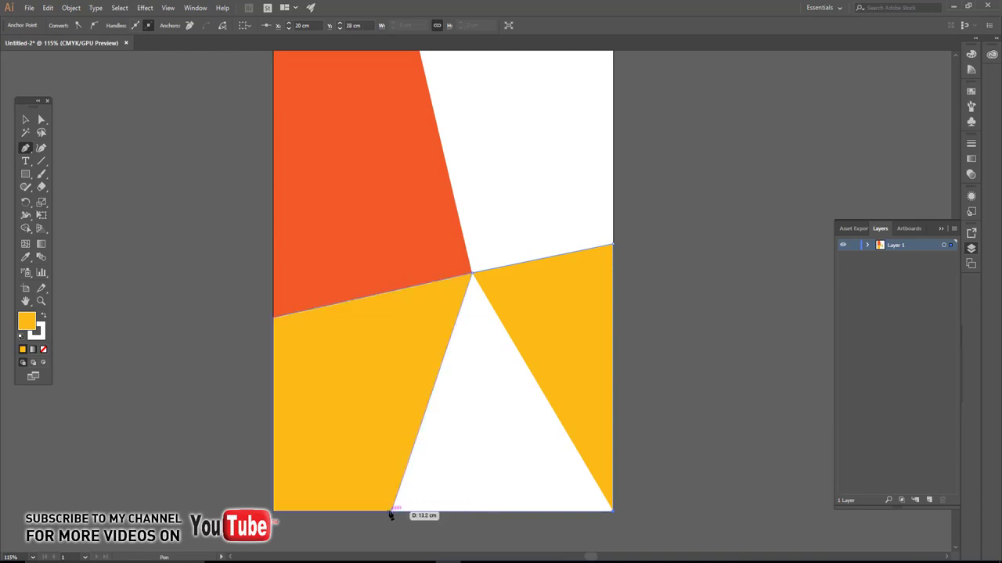
left_click(391, 511)
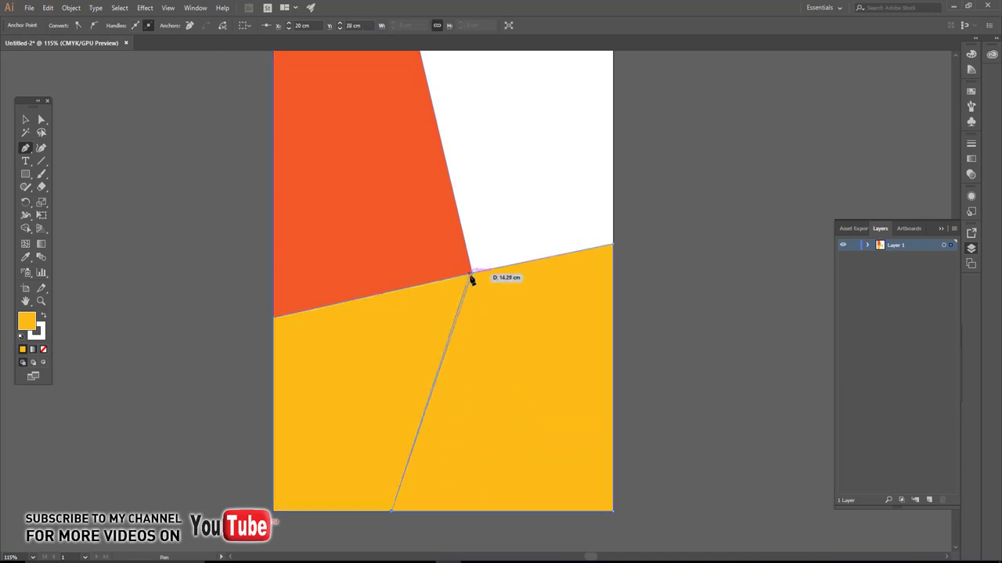
left_click(471, 274)
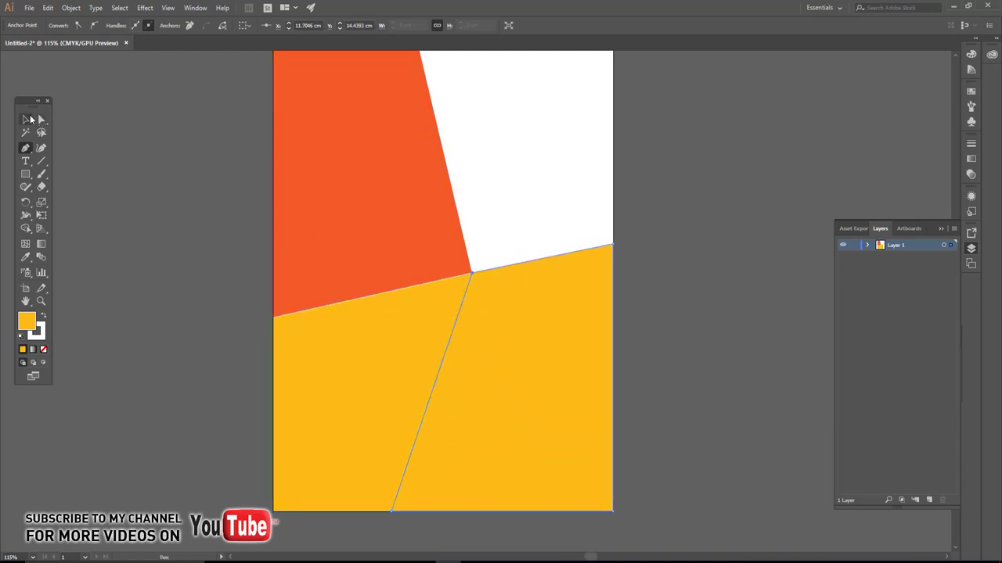
- Fill the lower-right shape with purple in the Color Picker
left_click(26, 118)
double_click(27, 322)
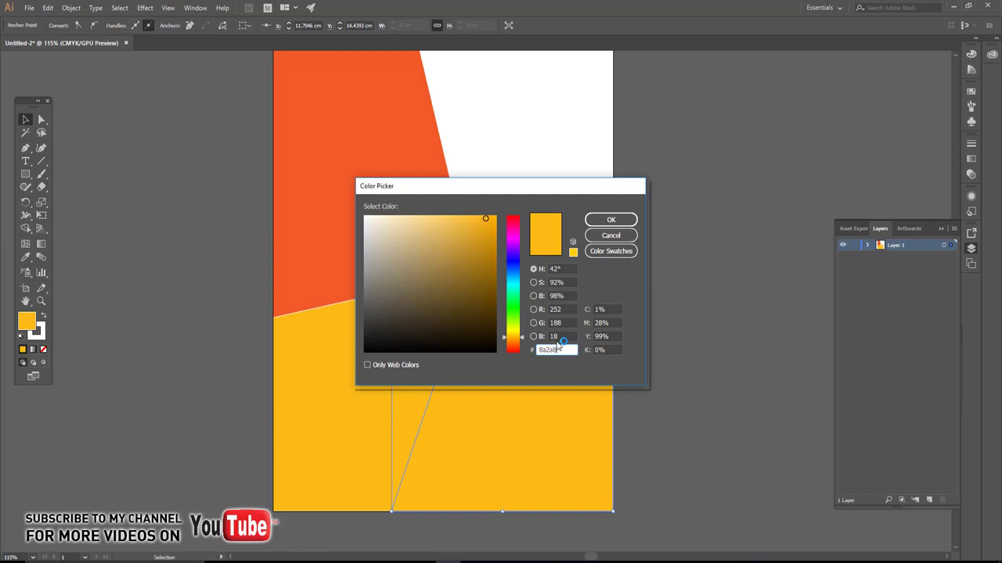
key("Tab")
key("Return")
left_click(635, 324)
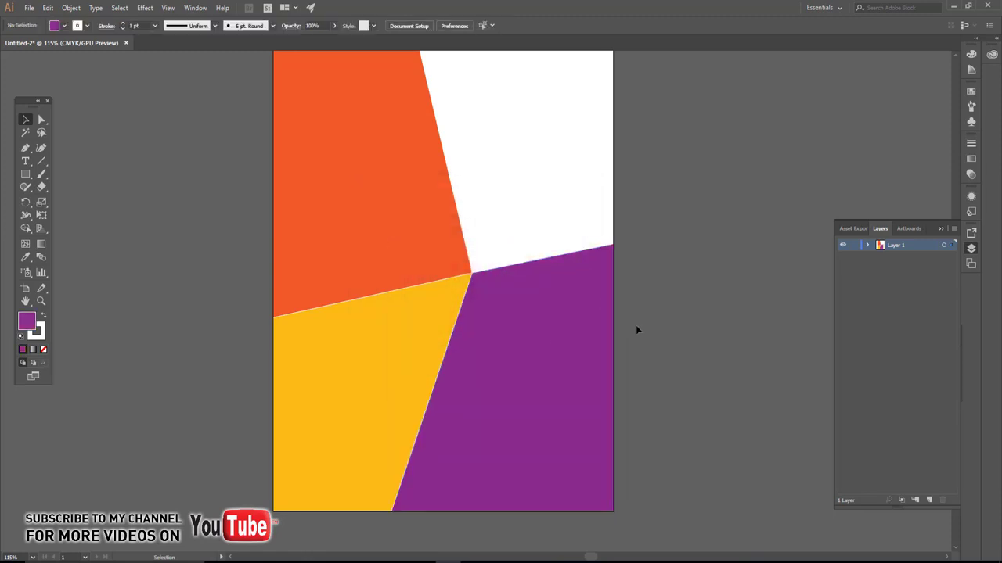
scroll(535, 376, "up", 1)
- Set the stroke of every shape to None
key("ctrl+a")
left_click(88, 27)
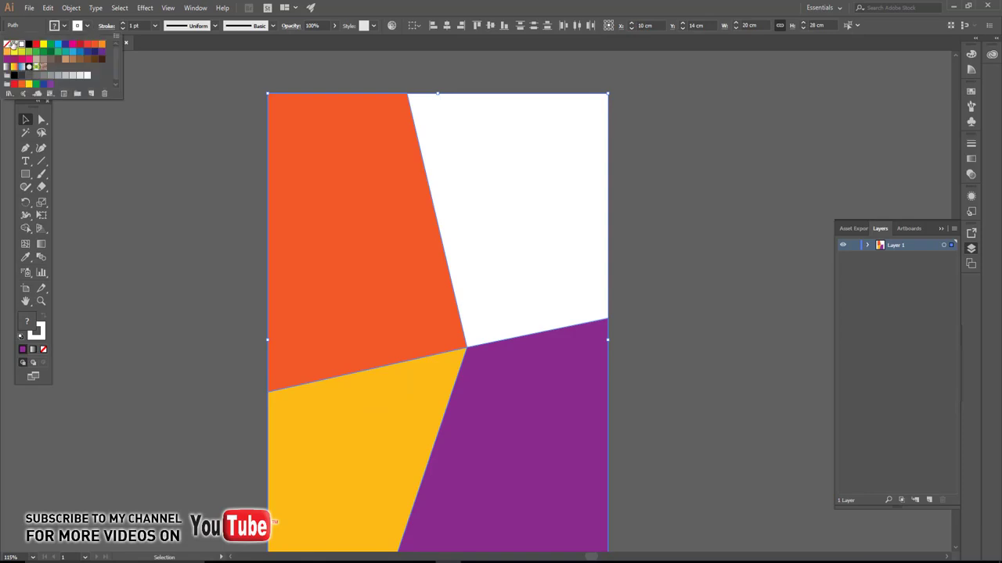
left_click(8, 44)
left_click(92, 147)
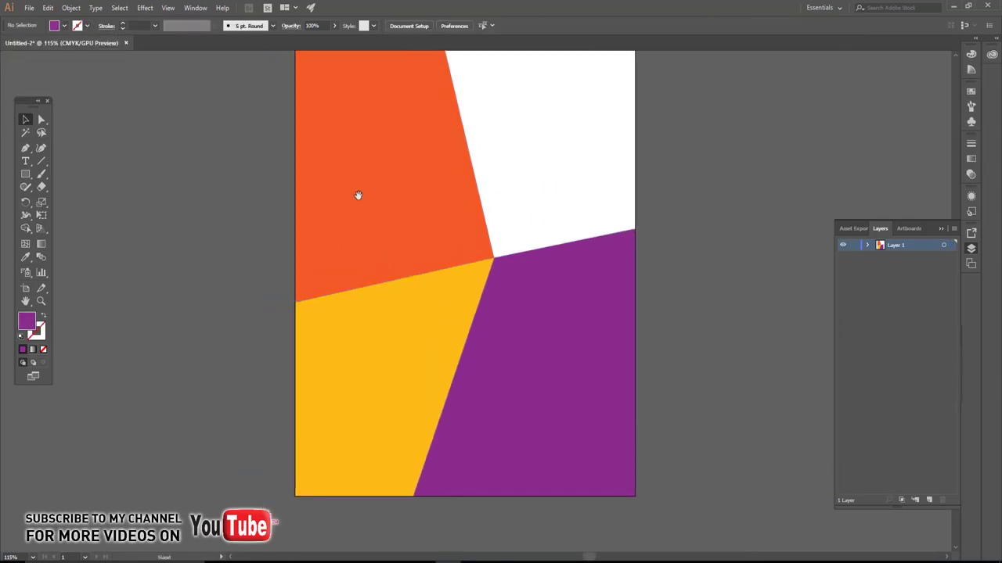
- Place the photo of three students onto the canvas
left_click(29, 8)
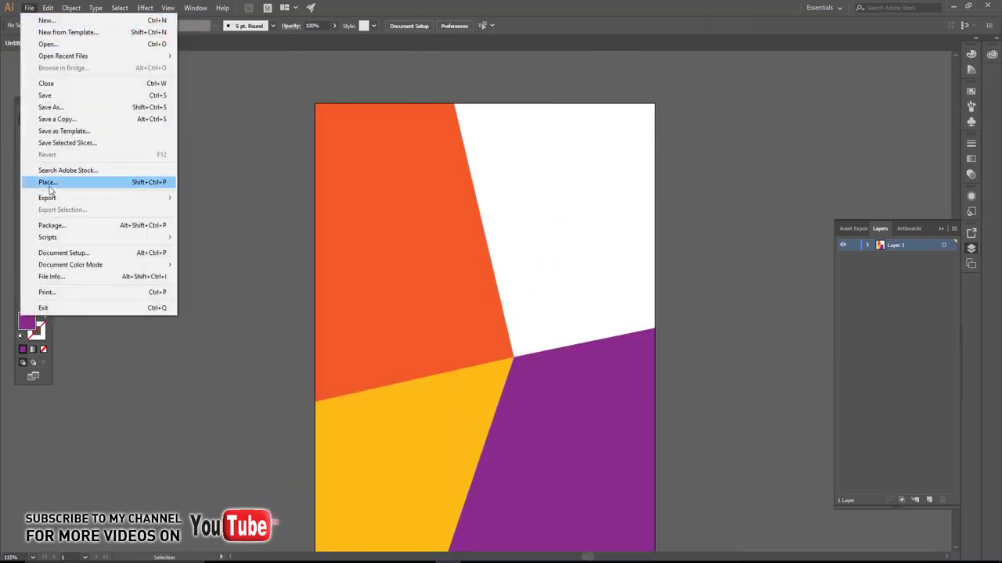
left_click(47, 180)
scroll(122, 235, "down", 1)
left_click(123, 199)
left_click(291, 331)
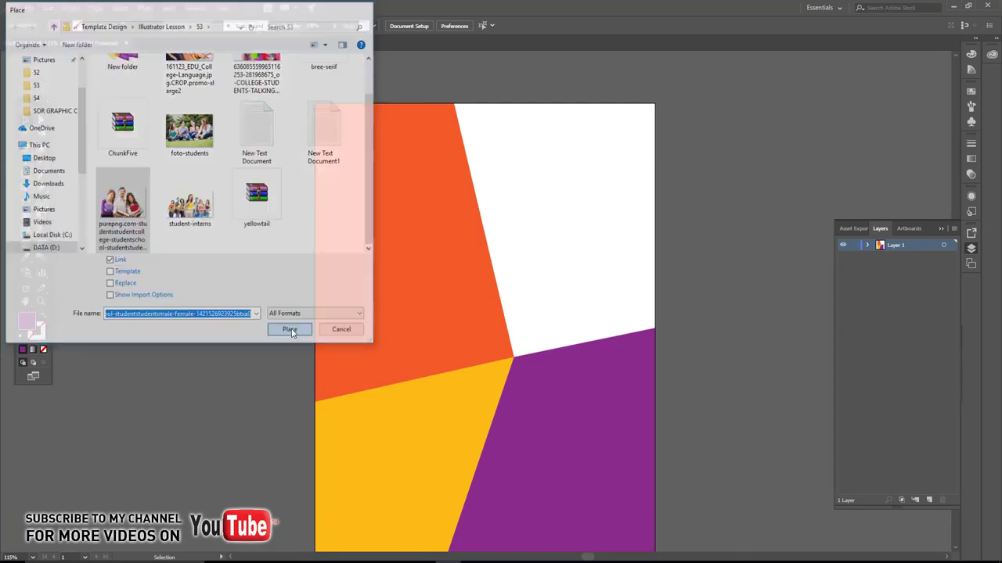
left_click(458, 150)
scroll(581, 282, "down", 1)
scroll(552, 258, "down", 1)
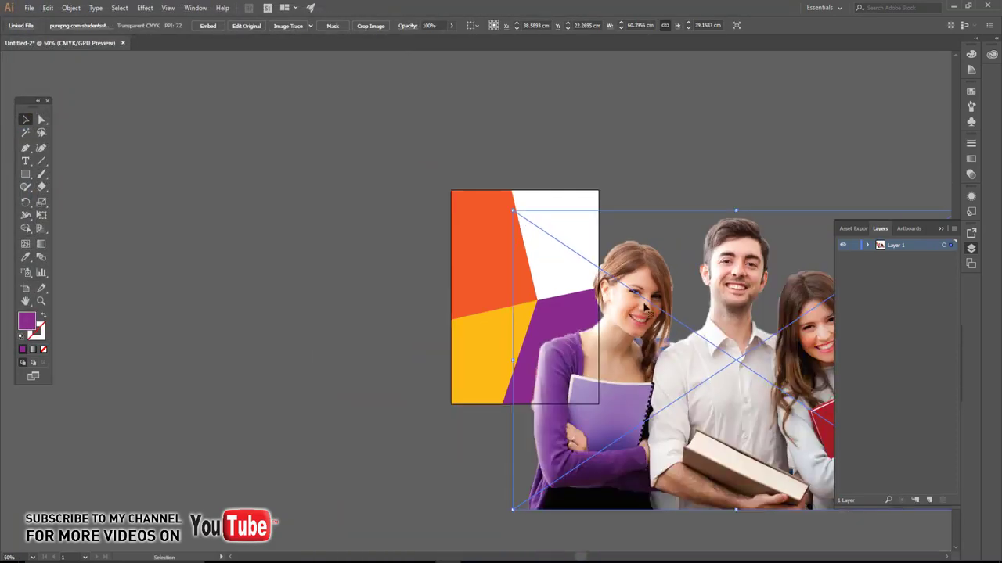
- Scale the photo down, move it to the artboard top, and send it behind the shapes
left_click_drag(552, 258, 369, 191)
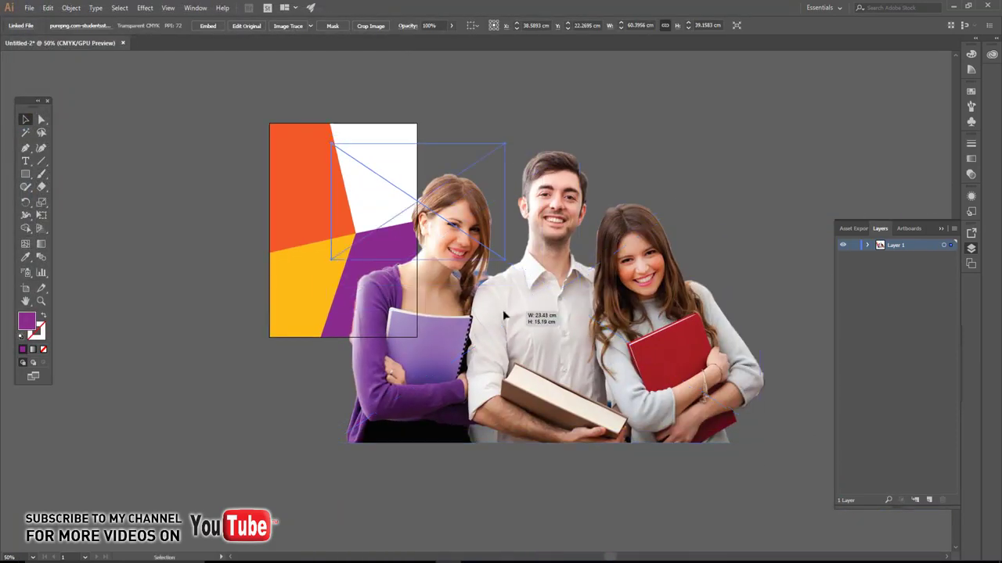
left_click_drag(781, 443, 551, 325)
scroll(551, 324, "up", 2)
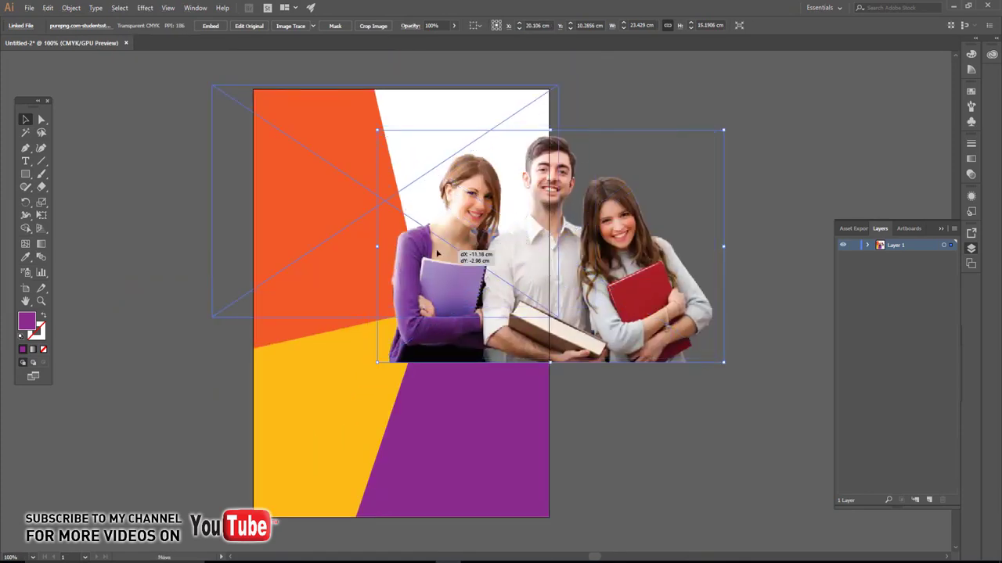
left_click_drag(605, 300, 439, 253)
right_click(430, 197)
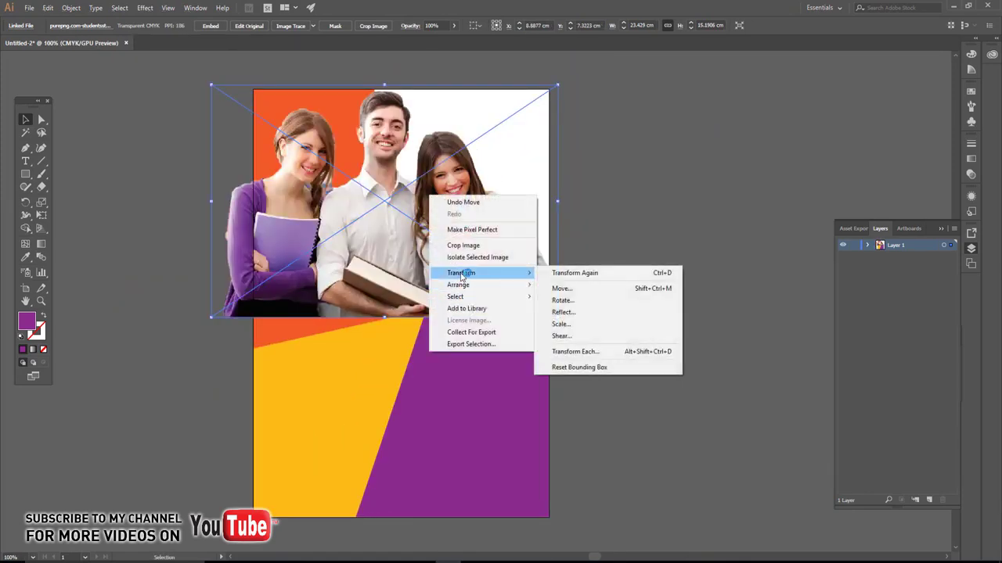
mouse_move(458, 285)
left_click(571, 321)
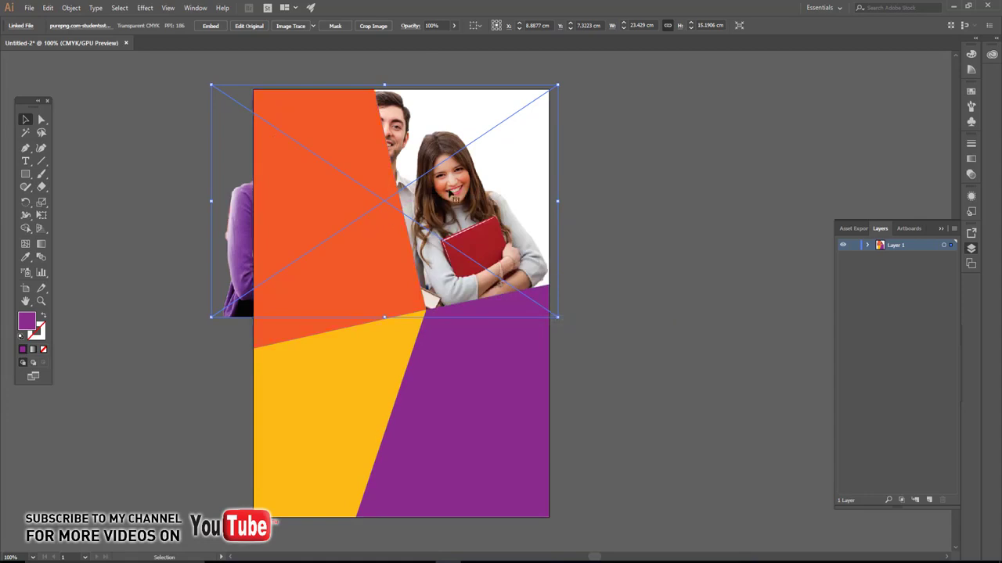
- Resize the photo from its top-left corner and shift it right of the orange shape
left_click_drag(216, 86, 258, 92)
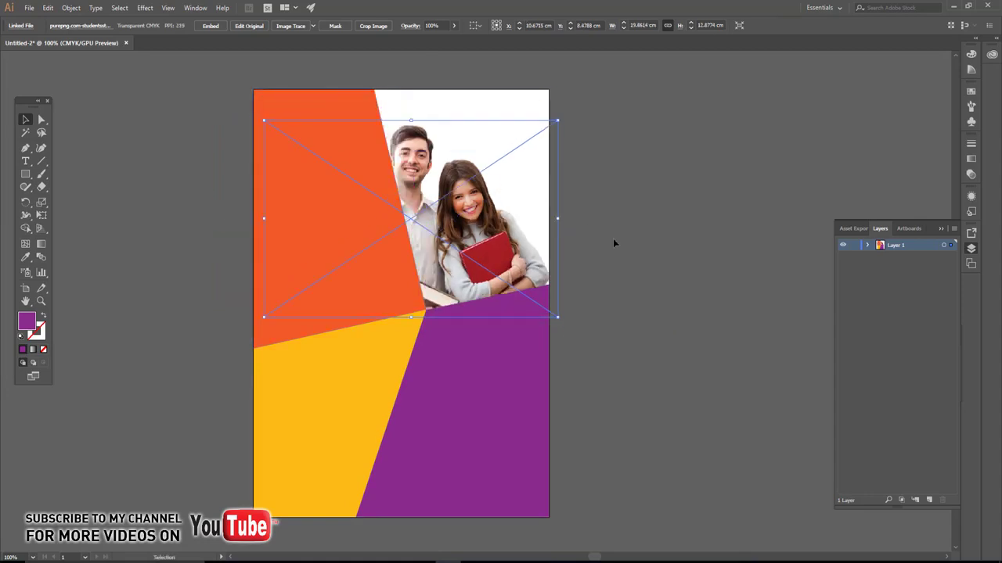
left_click(612, 238)
scroll(524, 251, "up", 1)
left_click_drag(493, 235, 484, 237)
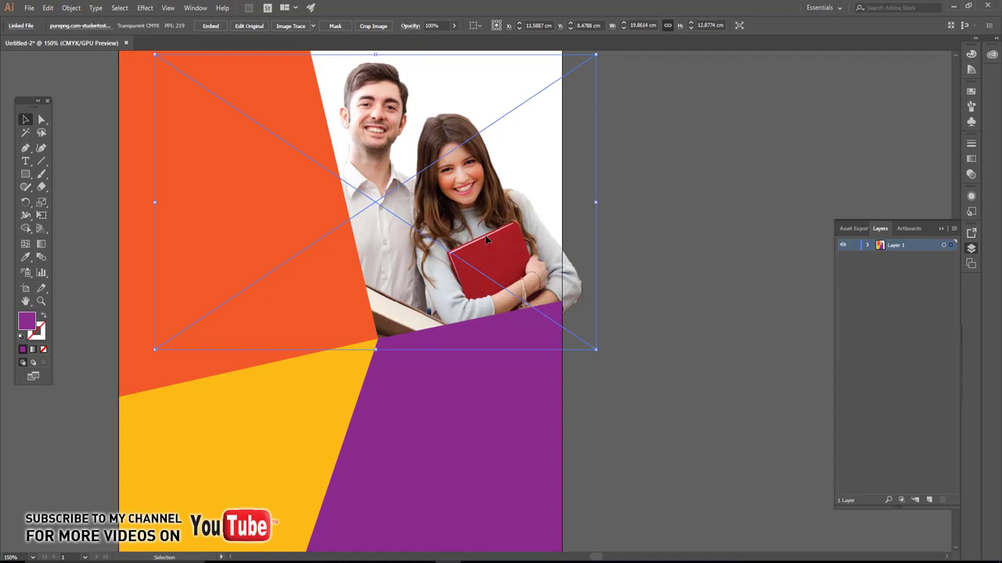
mouse_move(486, 238)
left_mouse_down()
mouse_move(628, 245)
mouse_move(598, 246)
left_mouse_up()
scroll(686, 336, "up", 1)
scroll(704, 258, "up", 2)
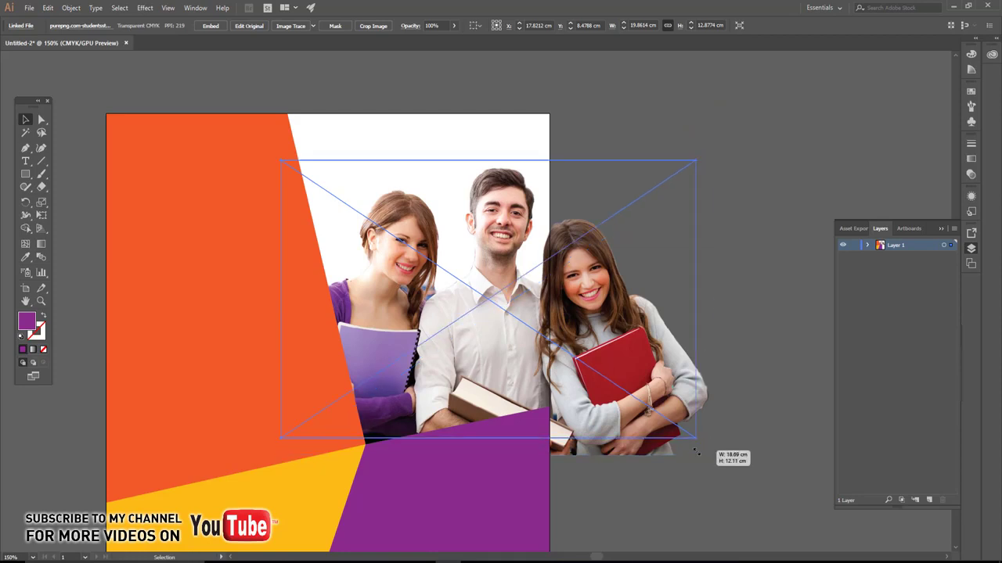
- Shrink the photo further from its corners and settle it in its final position
left_click_drag(723, 463, 697, 447)
left_click_drag(503, 287, 503, 299)
left_click_drag(695, 172, 604, 233)
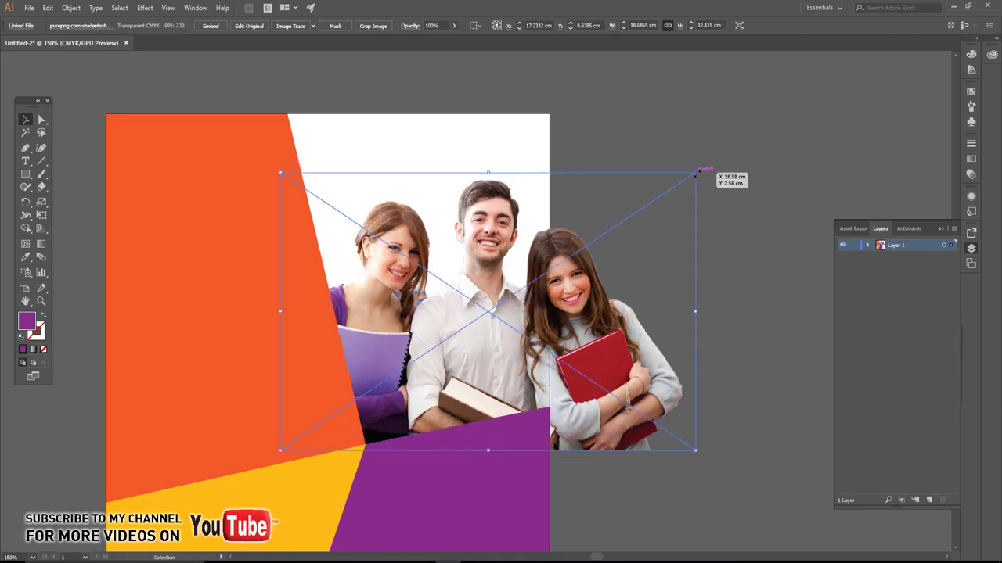
left_click_drag(505, 321, 505, 308)
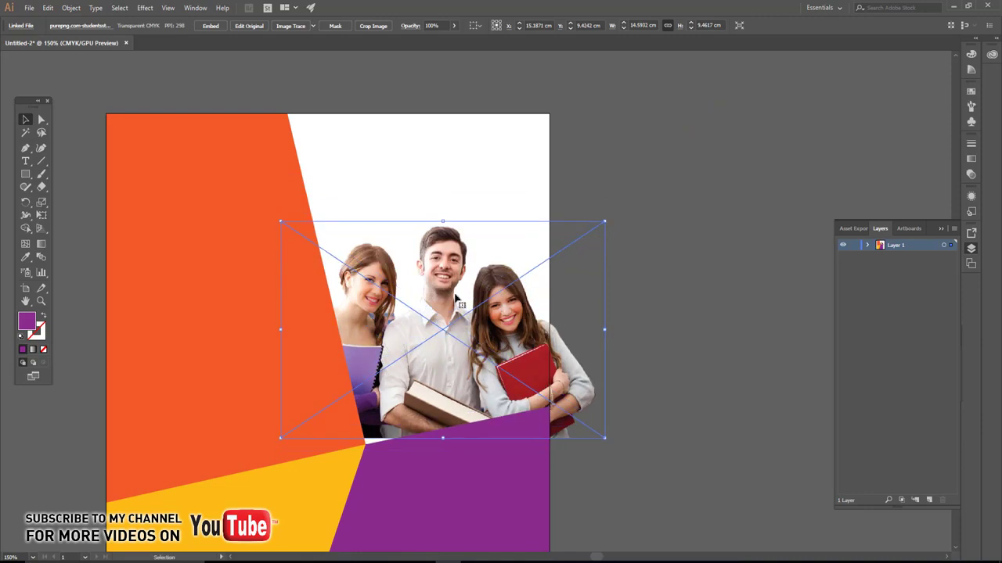
left_click_drag(281, 222, 296, 222)
left_click_drag(395, 341, 395, 351)
- Copy all the flyer text from Notepad and start a text object beside the artboard
left_click(676, 335)
key("ctrl+equal")
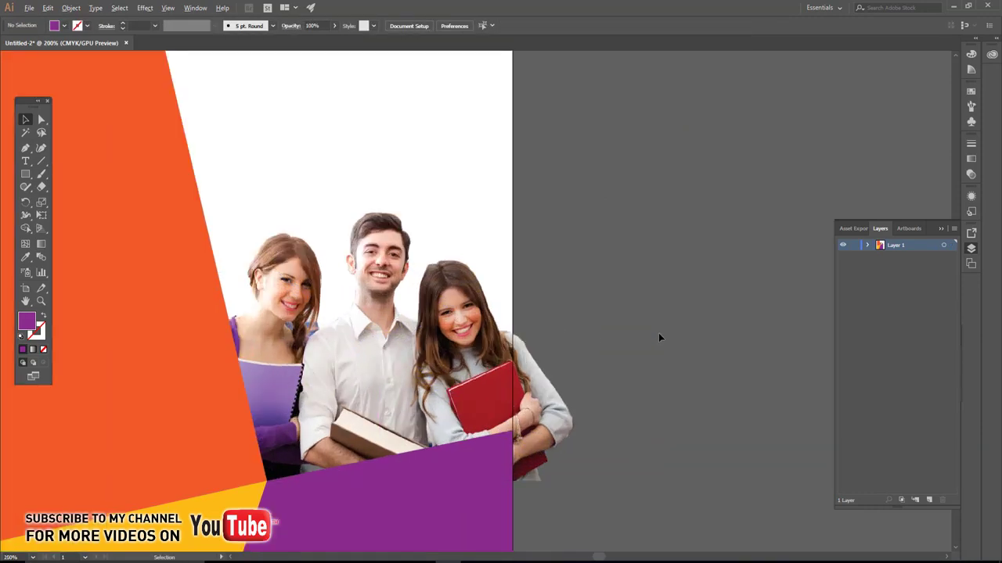
mouse_move(391, 250)
left_mouse_down()
mouse_move(615, 348)
mouse_move(606, 306)
left_mouse_up()
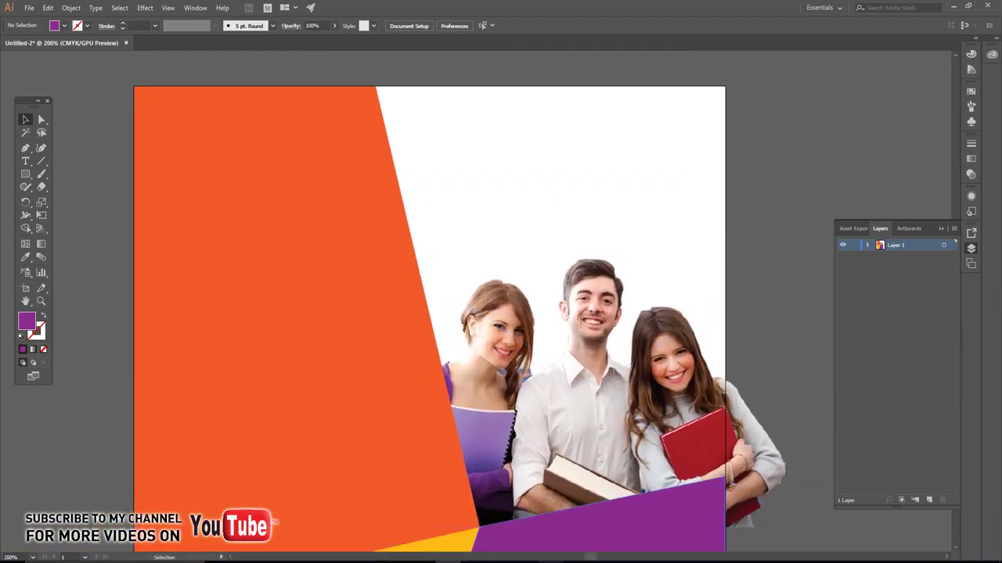
key("alt+Tab")
key("ctrl+a")
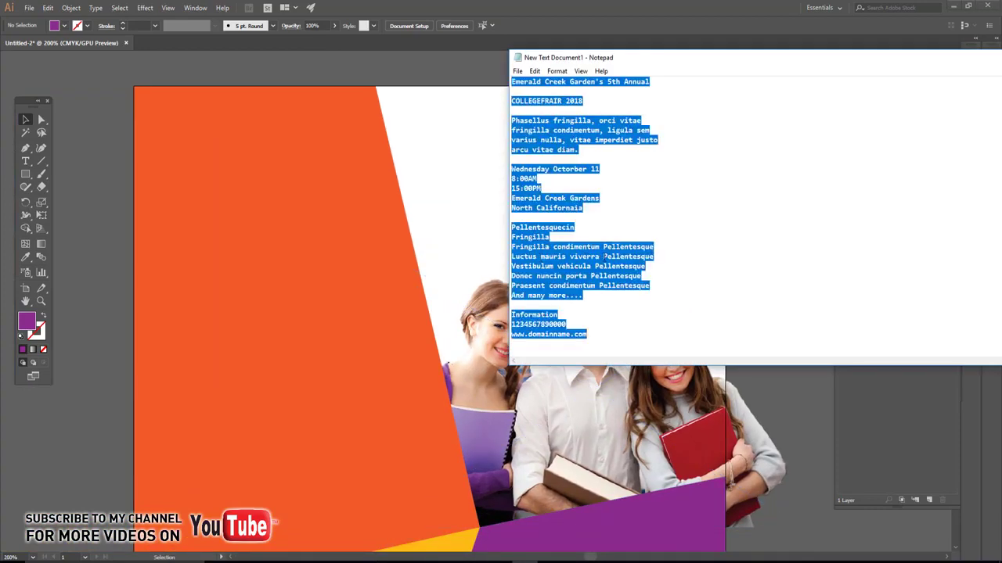
key("alt+Tab")
left_click_drag(517, 261, 236, 241)
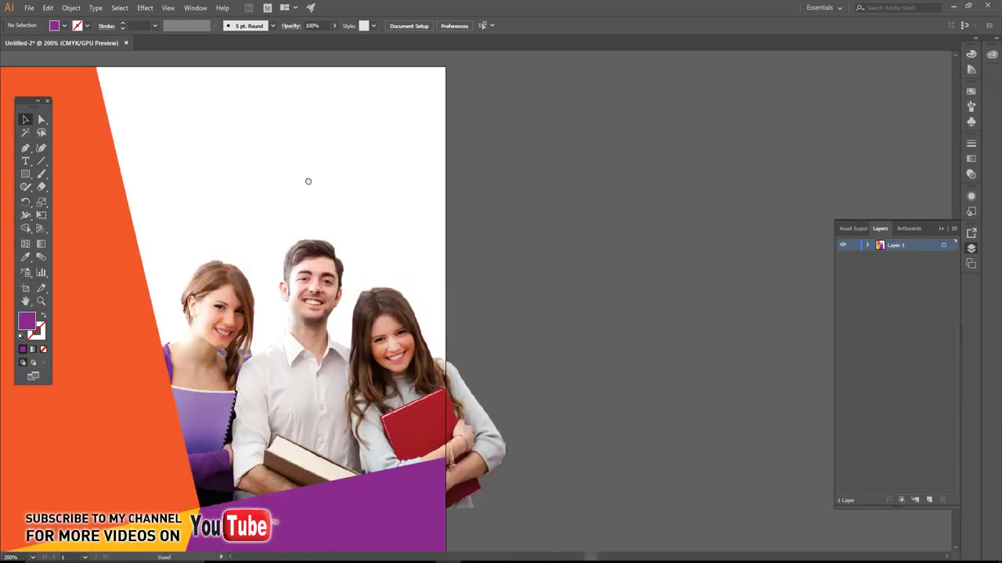
key("t")
left_click(651, 118)
- Paste the flyer text block and cut its first line, 'Emerald Creek Garden's 5th Annual'
key("ctrl+v")
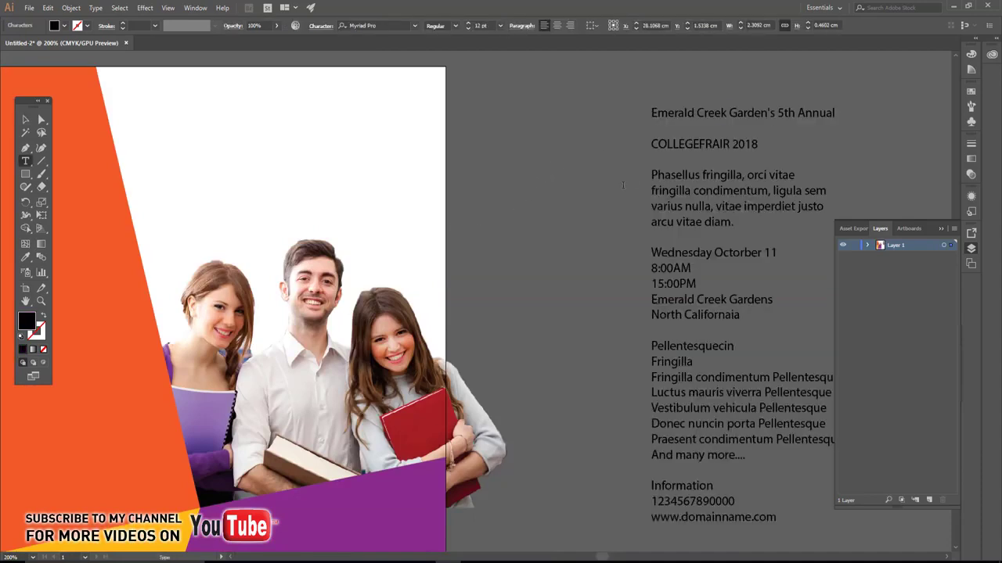
scroll(603, 231, "up", 2)
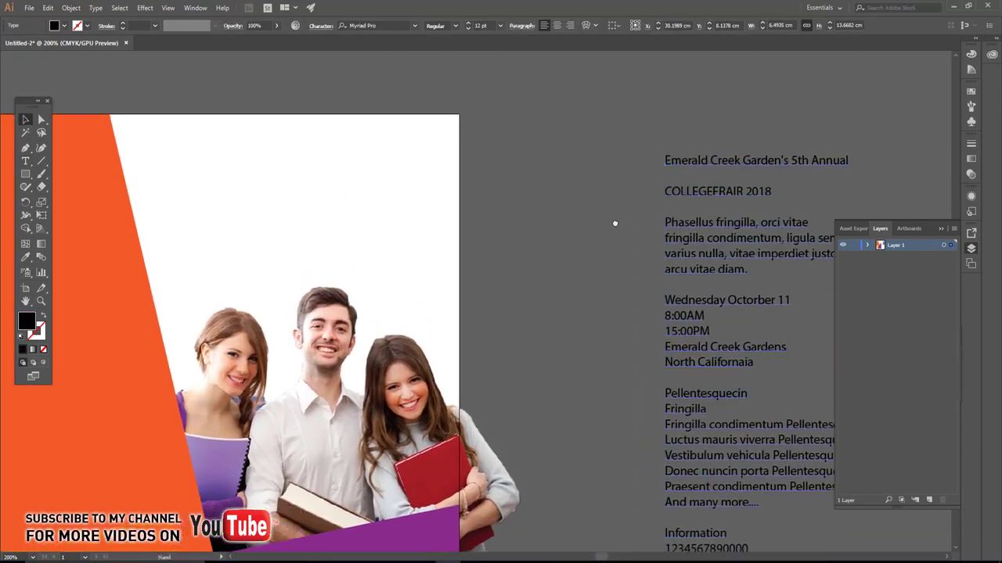
left_click_drag(848, 159, 453, 167)
key("ctrl+c")
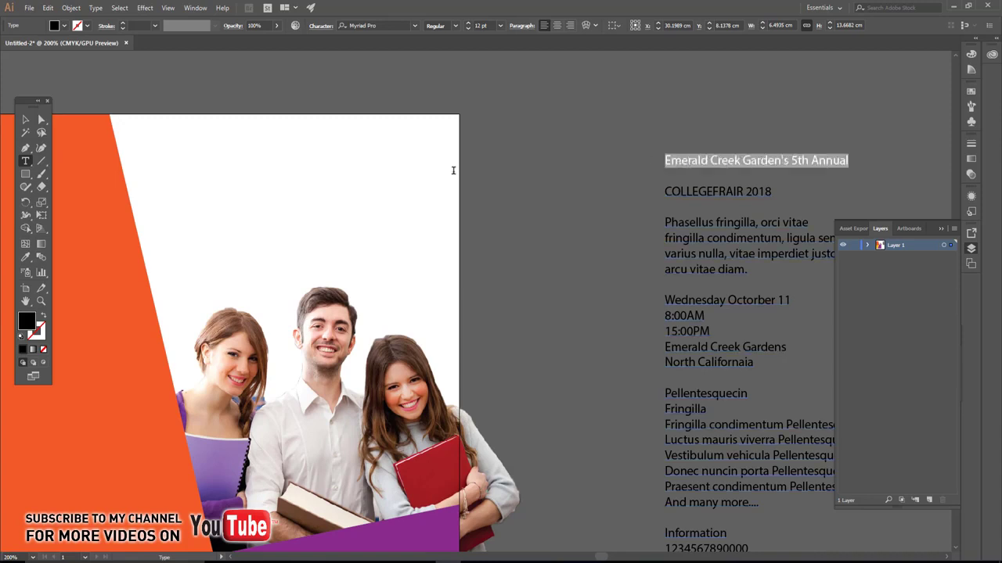
left_click_drag(849, 160, 575, 168)
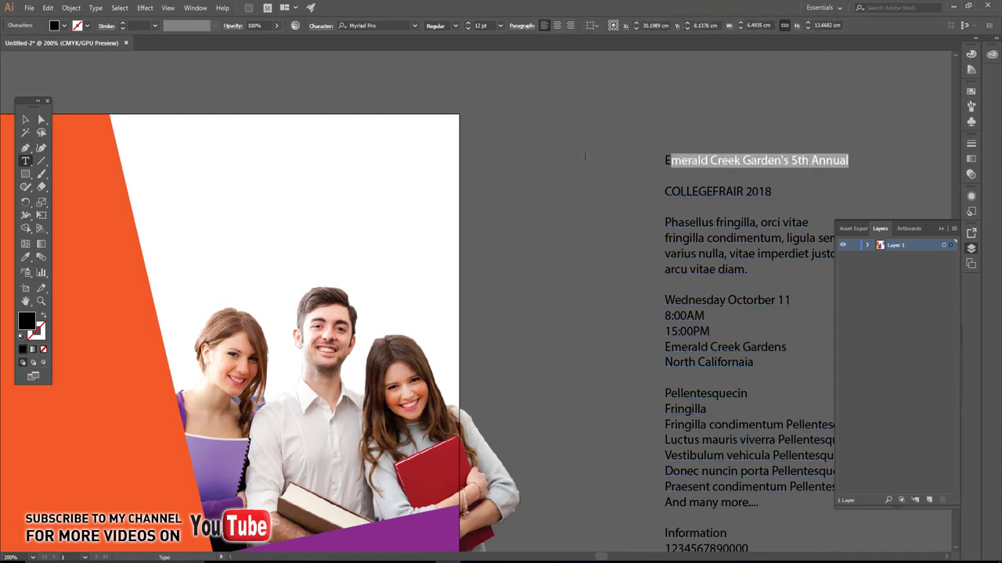
key("BackSpace")
key("Escape")
scroll(125, 149, "left", 10)
scroll(126, 149, "down", 2)
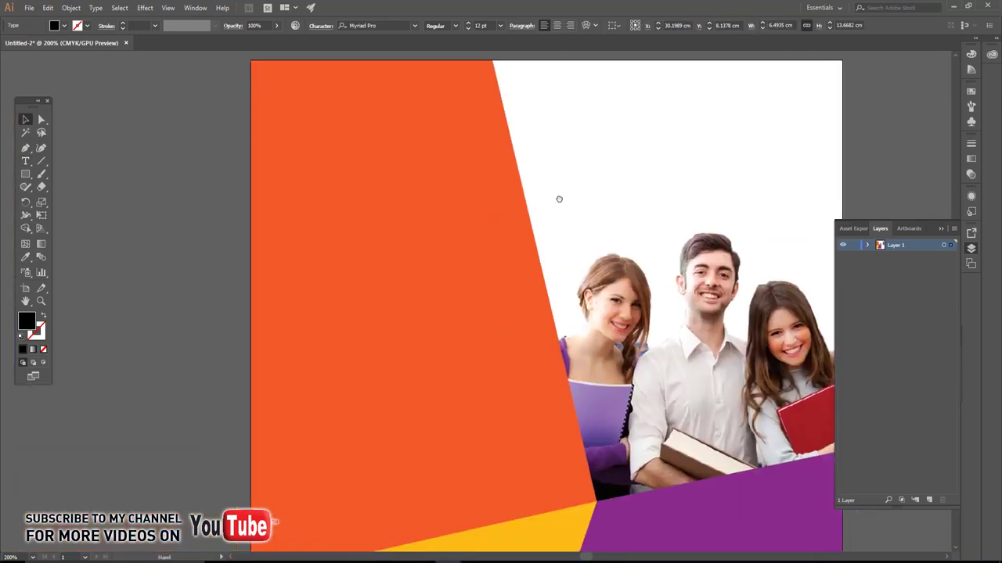
scroll(558, 197, "left", 3)
- Paste that line as new type on the orange shape and set it in Bree Serif
key("t")
left_click(420, 115)
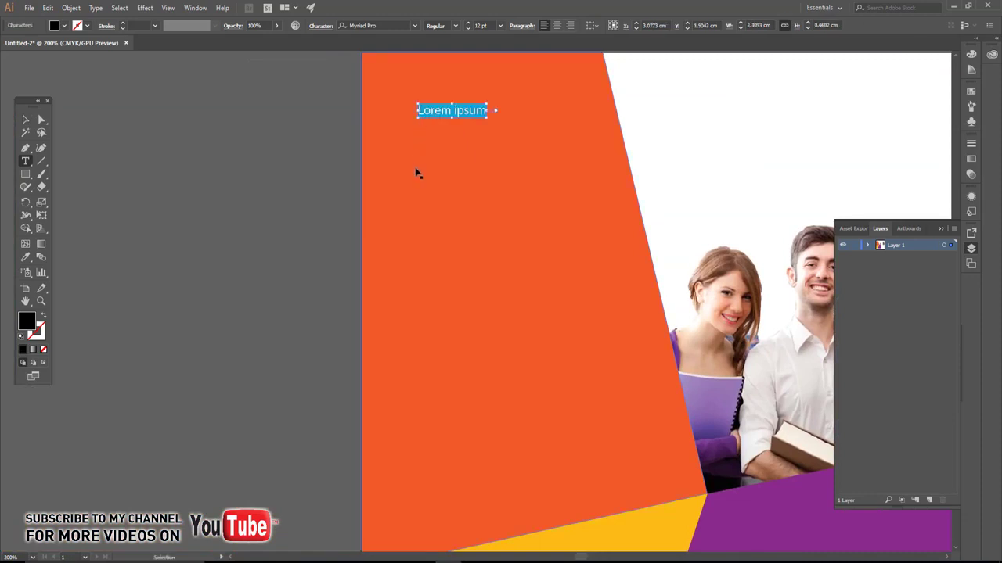
key("ctrl+v")
key("ctrl+a")
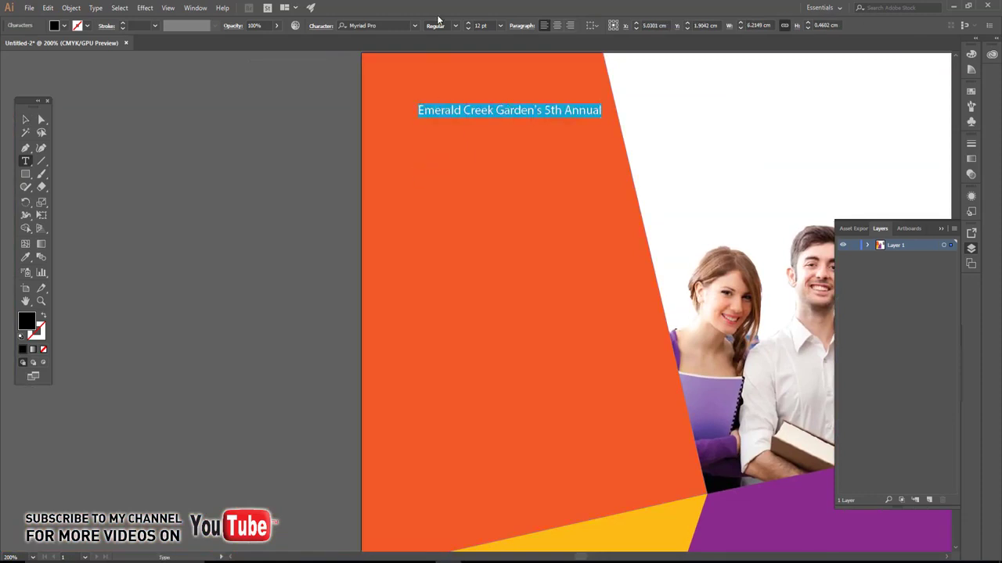
left_click(379, 25)
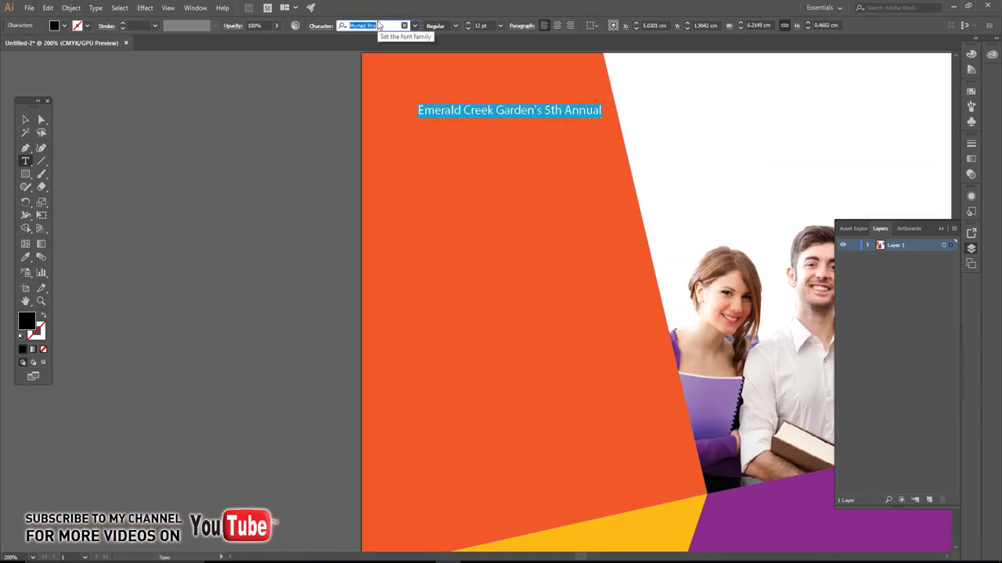
type("br")
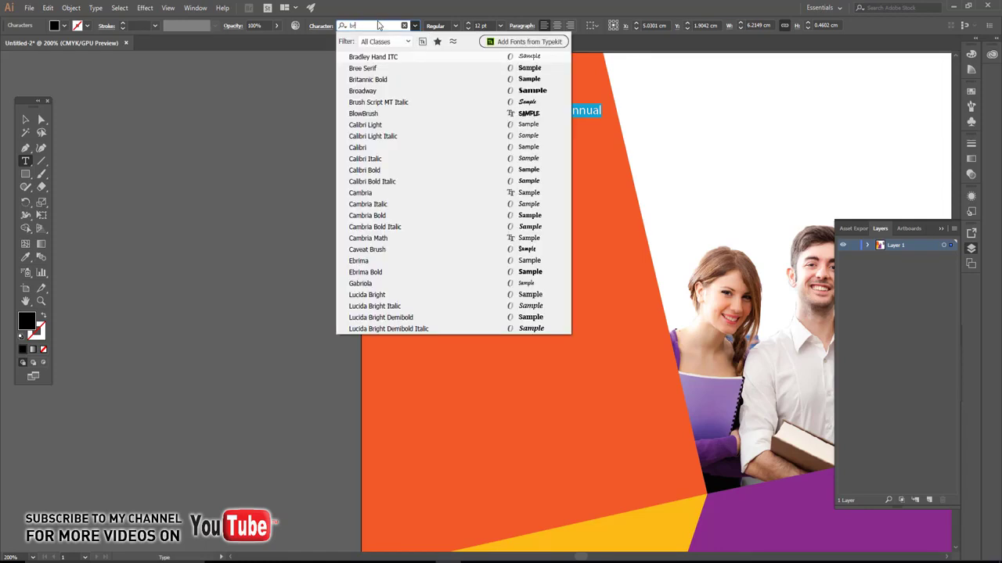
left_click(369, 68)
- Make the title white and move it up and left on the orange shape
left_click(25, 119)
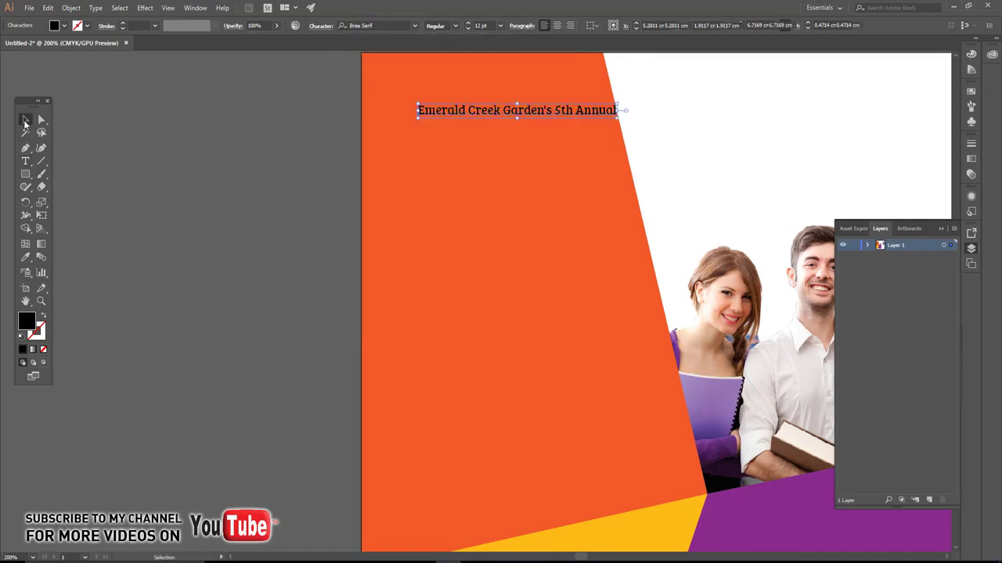
left_click(64, 26)
left_click(27, 45)
left_click(212, 130)
scroll(211, 126, "up", 3)
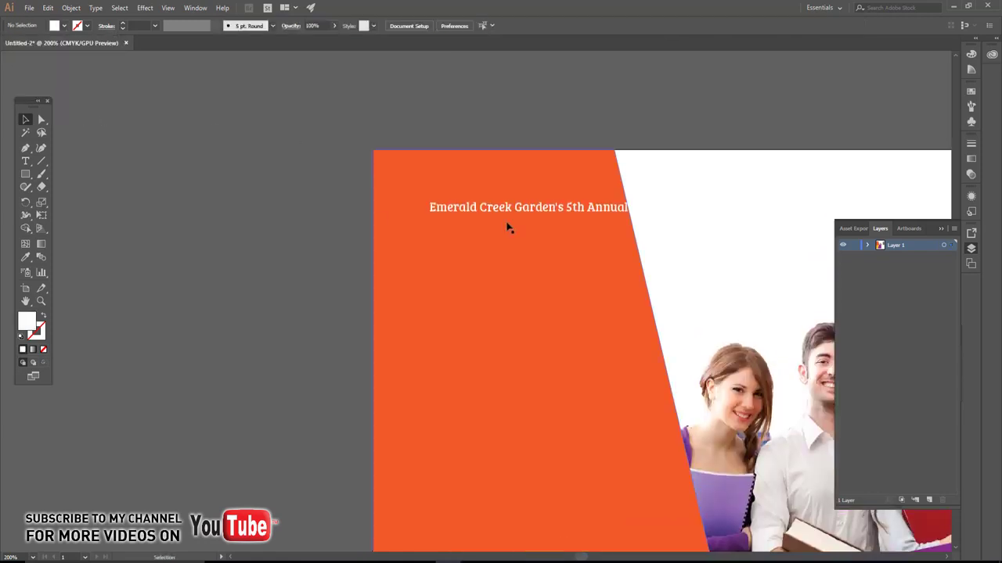
left_click_drag(514, 215, 484, 205)
scroll(257, 202, "down", 1)
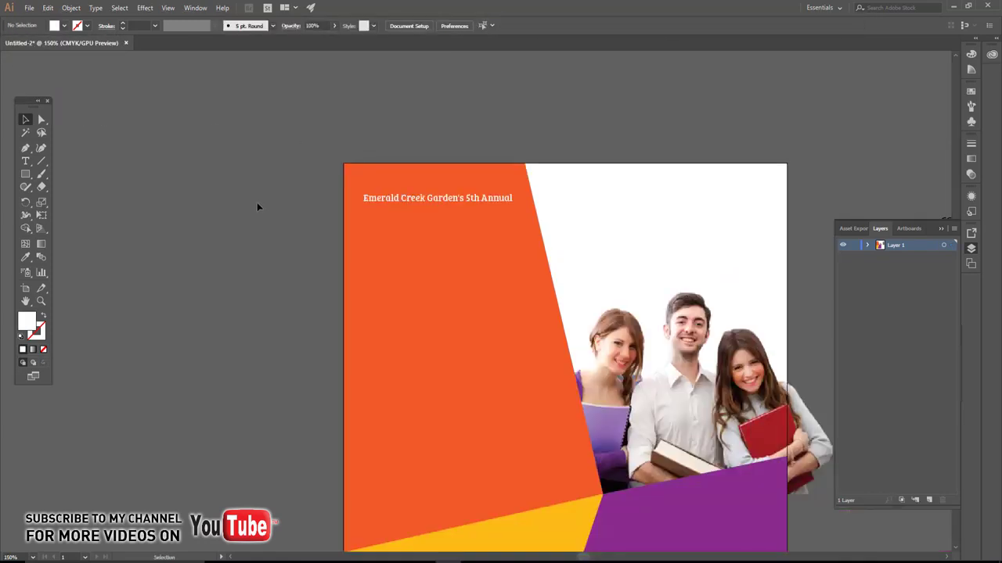
left_click_drag(768, 323, 475, 232)
- Cut the COLLEGEFRAIR 2018 line from the block and Alt-drag a copy of the title below
key("t")
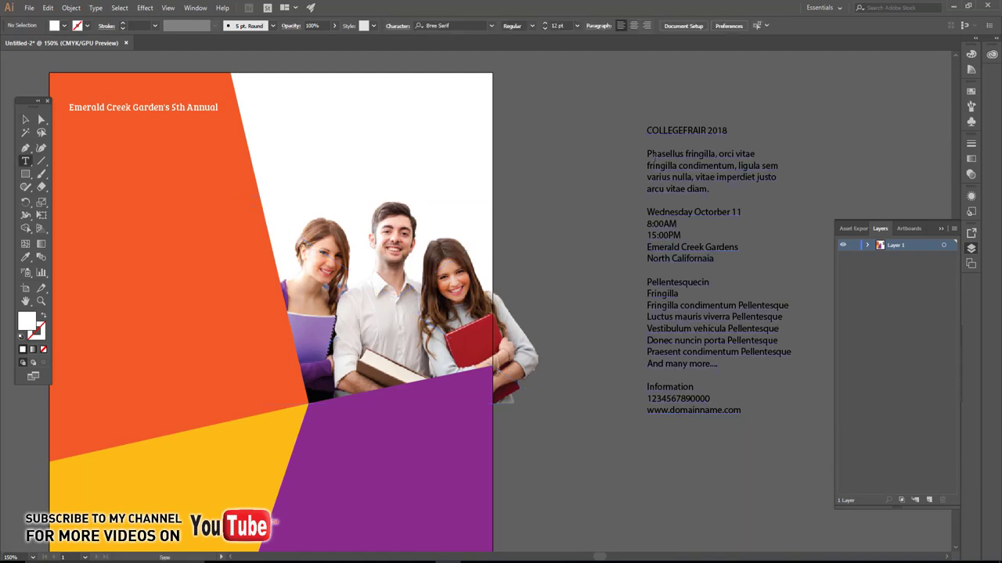
left_click_drag(727, 130, 645, 130)
key("ctrl+c")
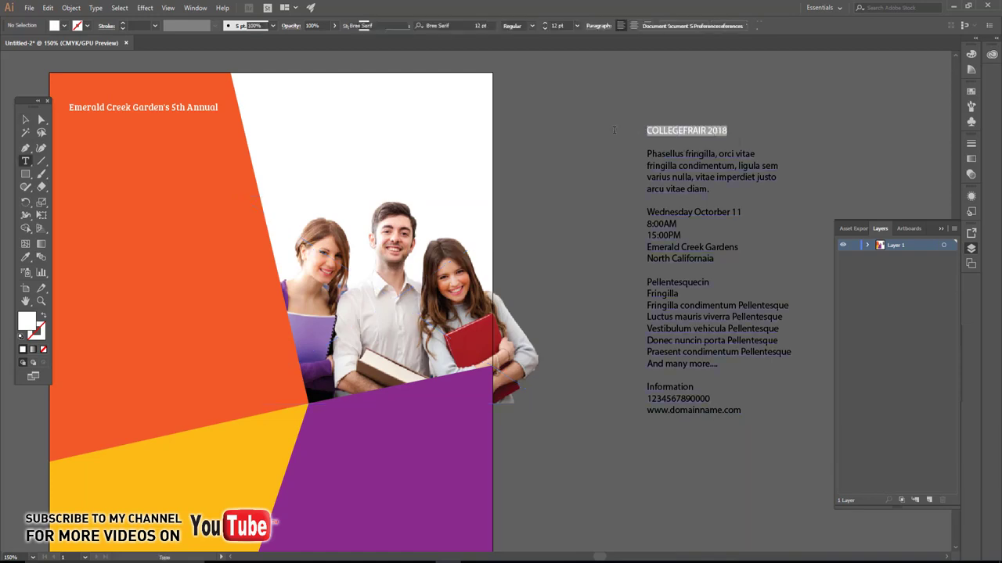
key("BackSpace")
key("Escape")
left_click_drag(106, 149, 371, 151)
- Replace the copy's text with COLLEGEFRAIR 2018 and eyedrop the title's white Bree Serif style
key("t")
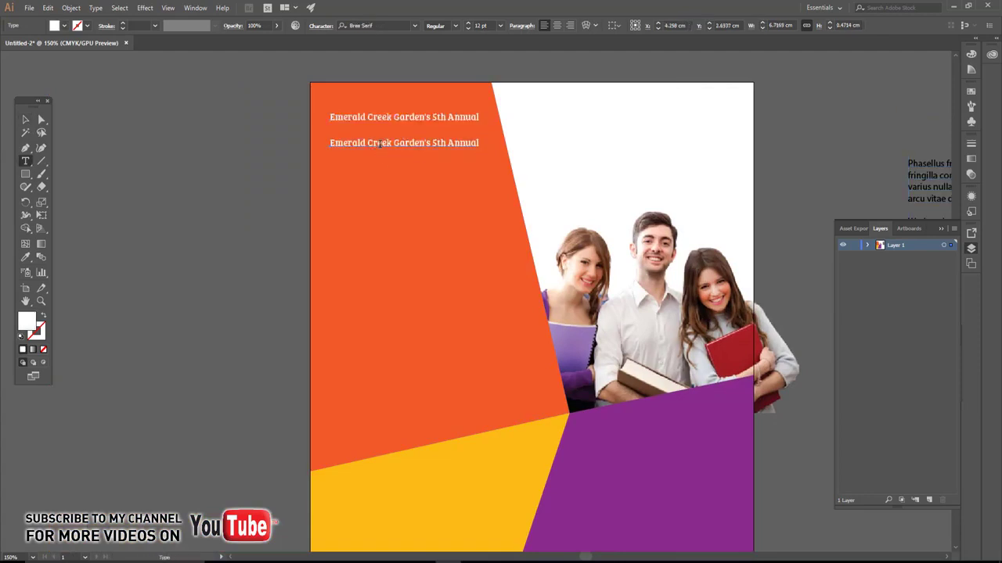
left_click(379, 143)
key("ctrl+a")
key("ctrl+v")
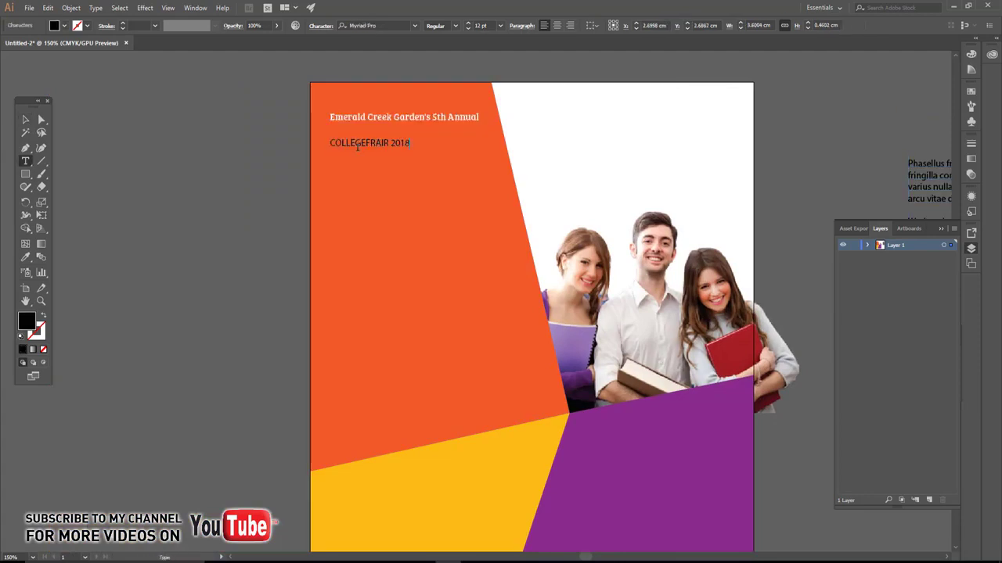
left_click(26, 119)
left_click(25, 257)
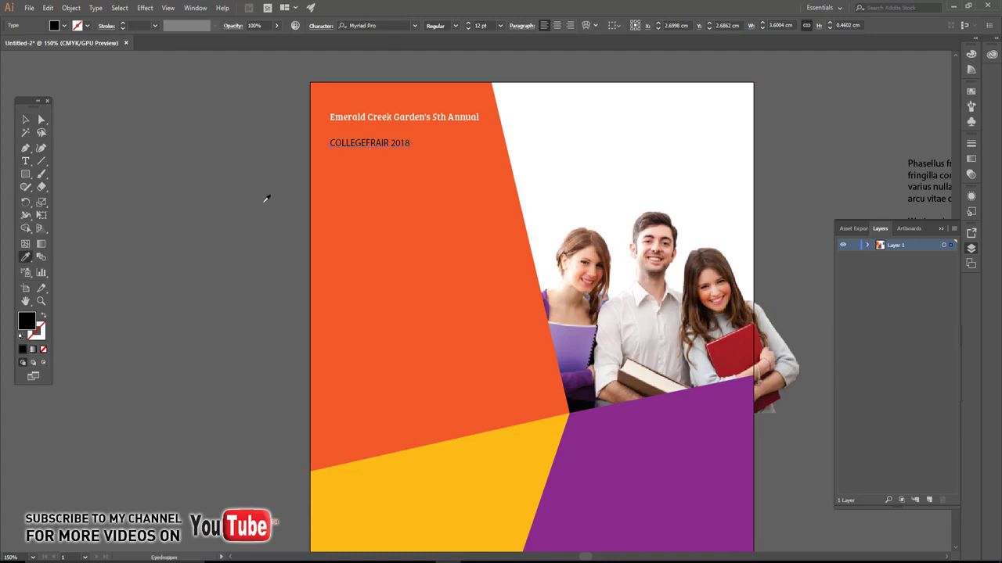
left_click(361, 118)
key("v")
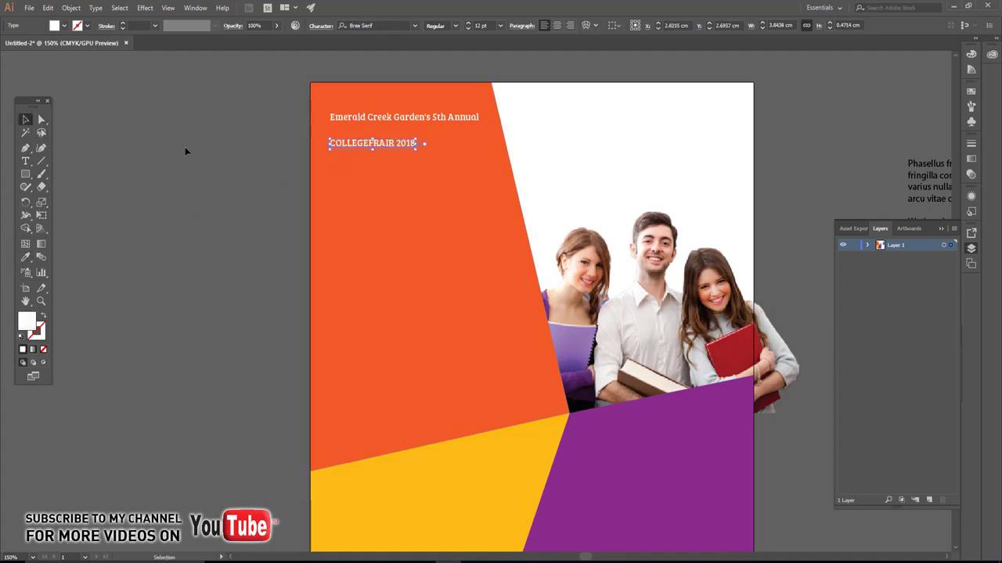
- Break the text into three lines: COLLEGE, FRAIR, 2018
key("t")
scroll(372, 213, "up", 1)
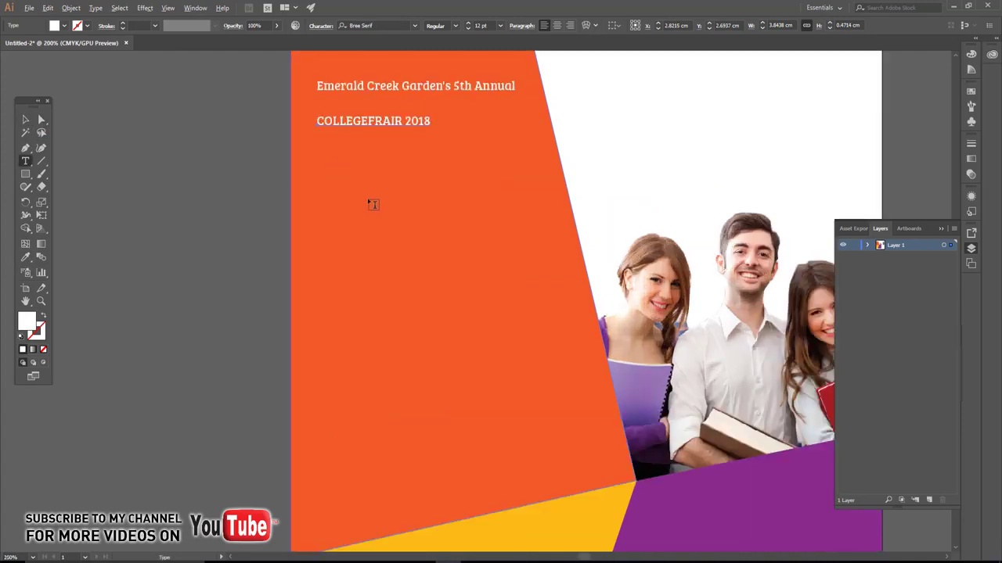
left_click(367, 120)
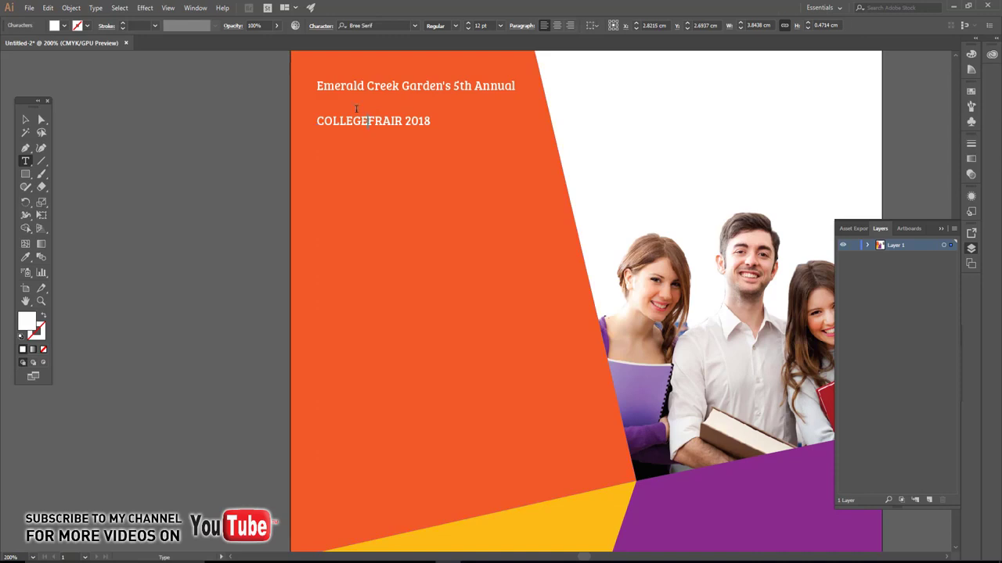
key("Return")
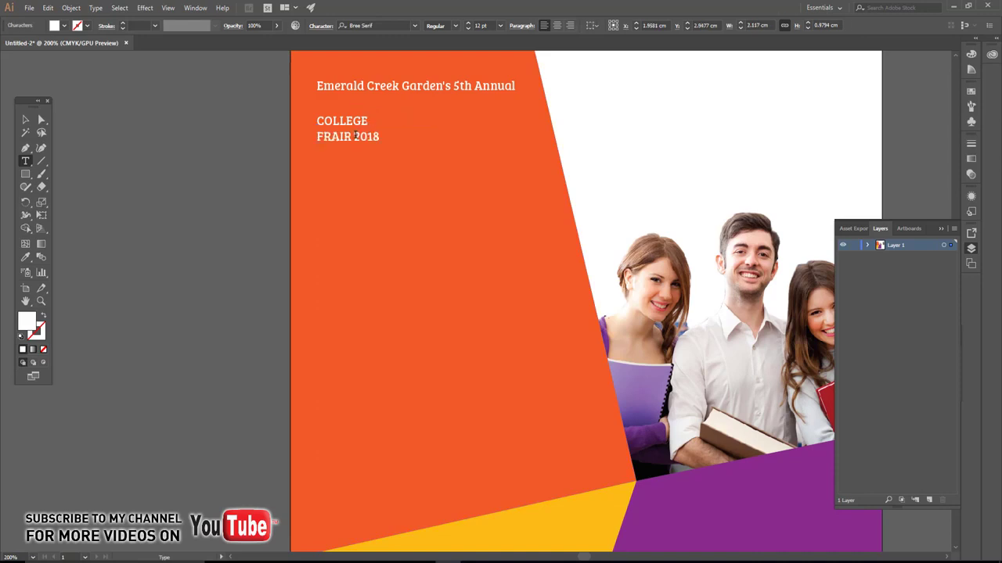
left_click(356, 136)
key("Return")
key("ctrl+a")
- Centre-align the three lines, then scale and centre the heading block on the orange area
left_click(556, 25)
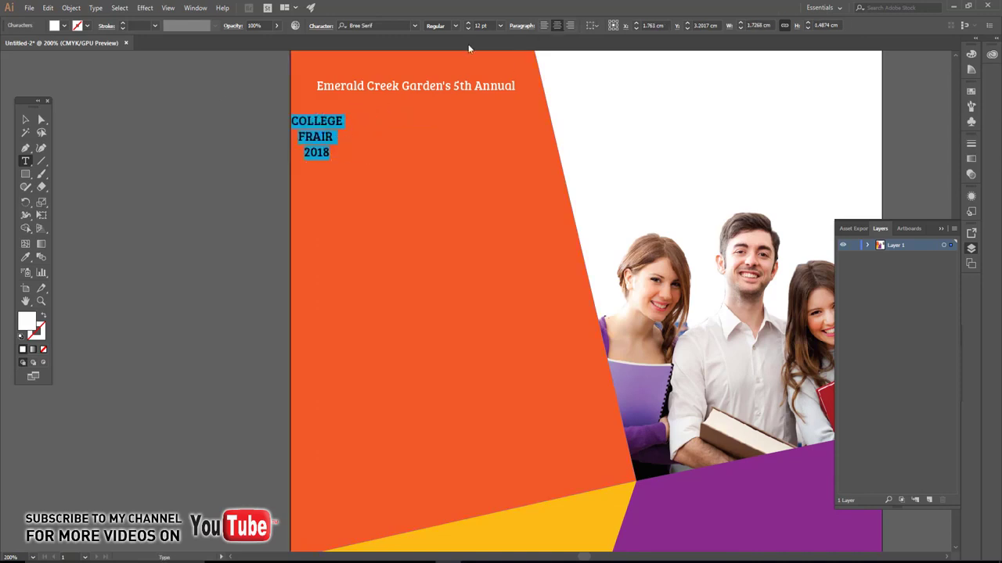
left_click(27, 119)
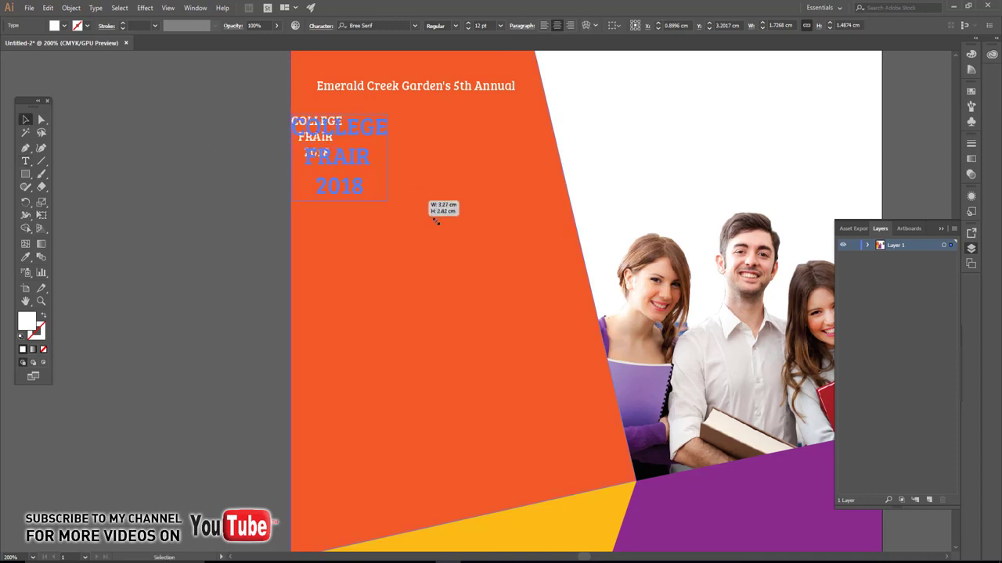
left_click_drag(342, 160, 456, 261)
left_click_drag(408, 191, 458, 194)
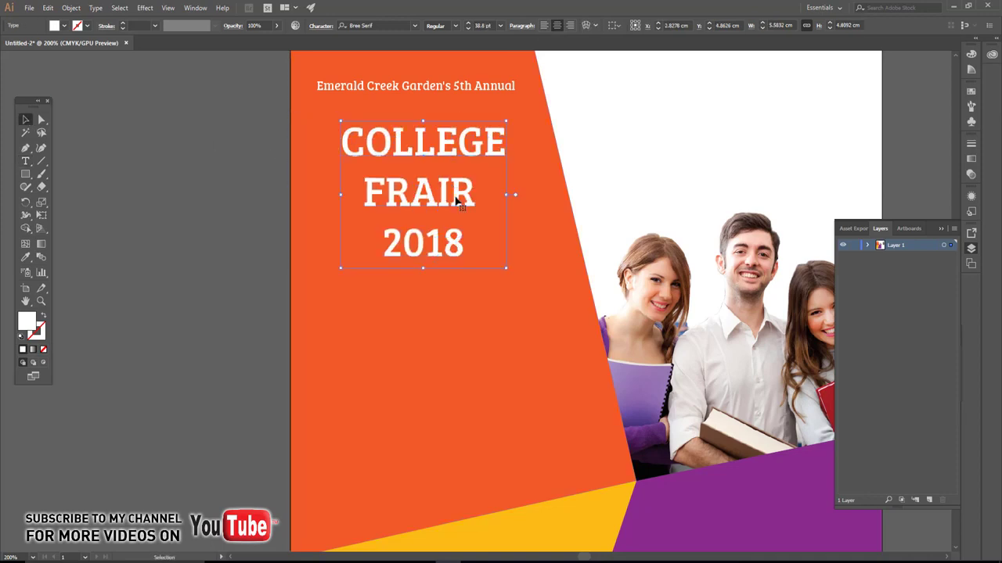
left_click_drag(509, 268, 479, 267)
- Enlarge the word FRAIR to 47 pt
key("t")
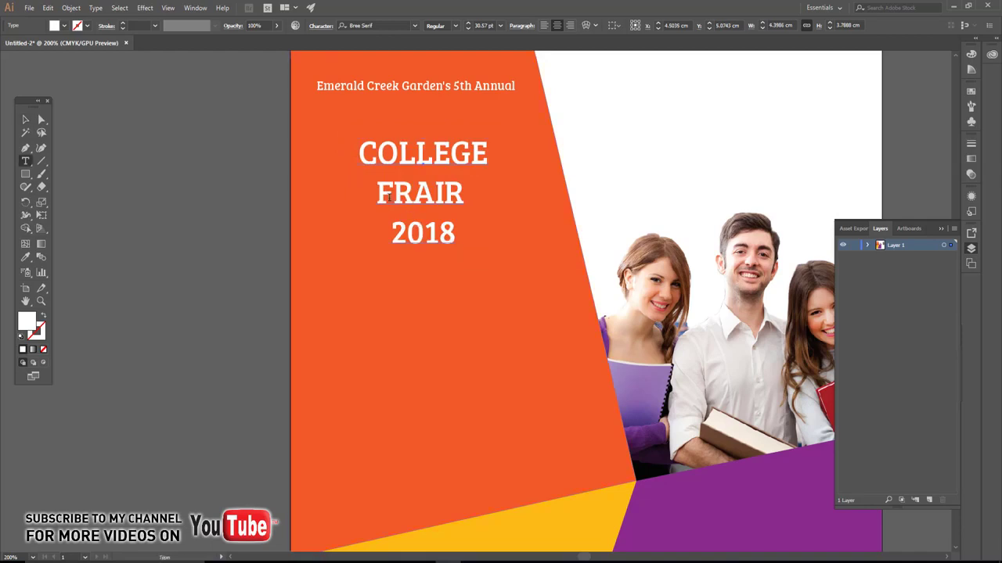
double_click(400, 195)
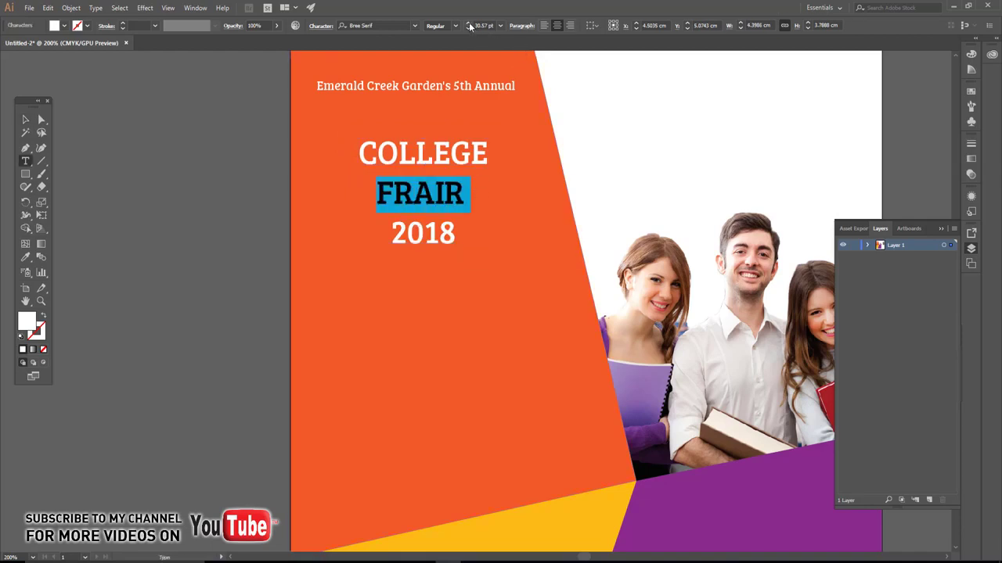
left_click_drag(469, 25, 470, 26)
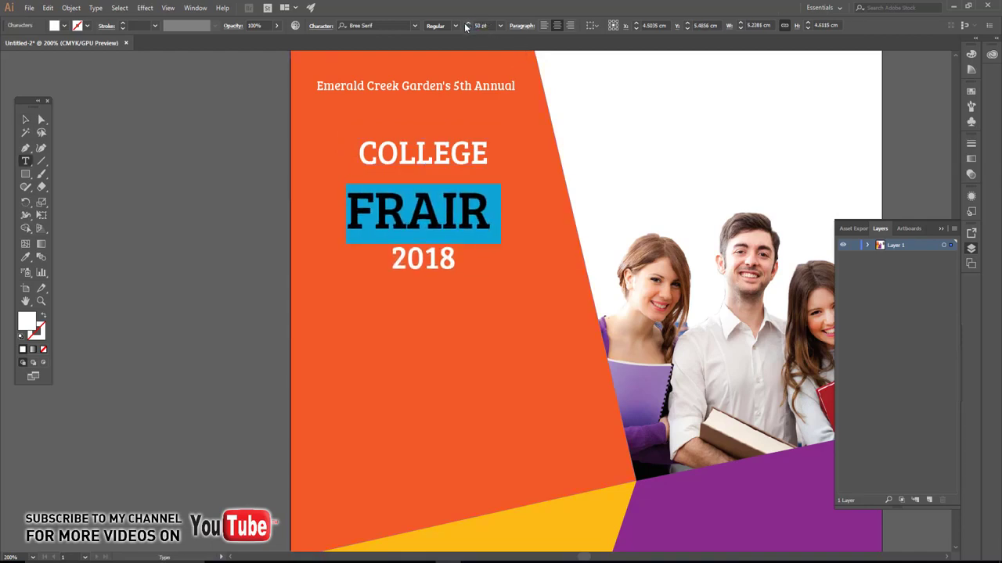
left_click(467, 29)
left_click(468, 29)
left_click(467, 29)
left_click(427, 212)
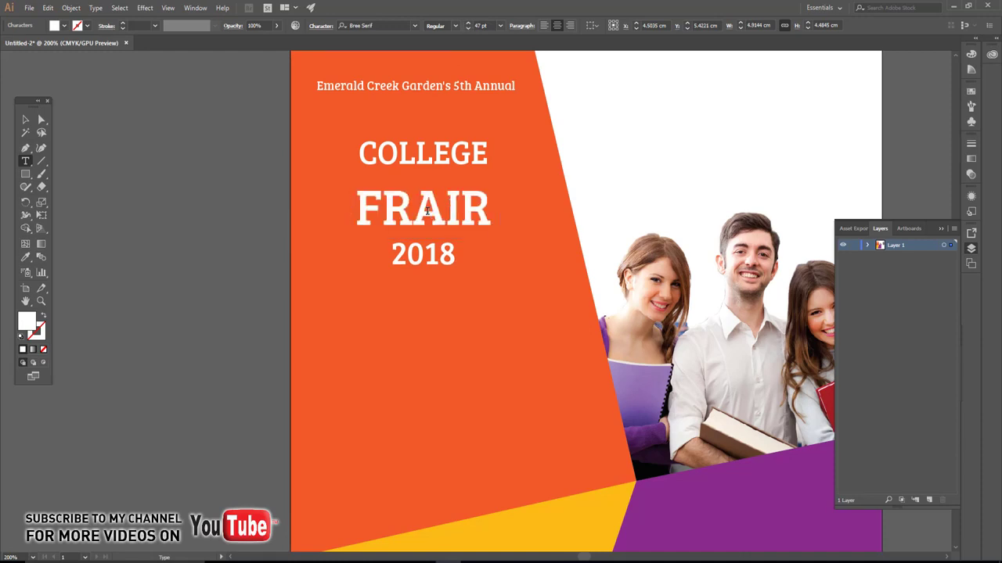
- Tighten the heading's line spacing and move it lower on the flyer
left_click(36, 119)
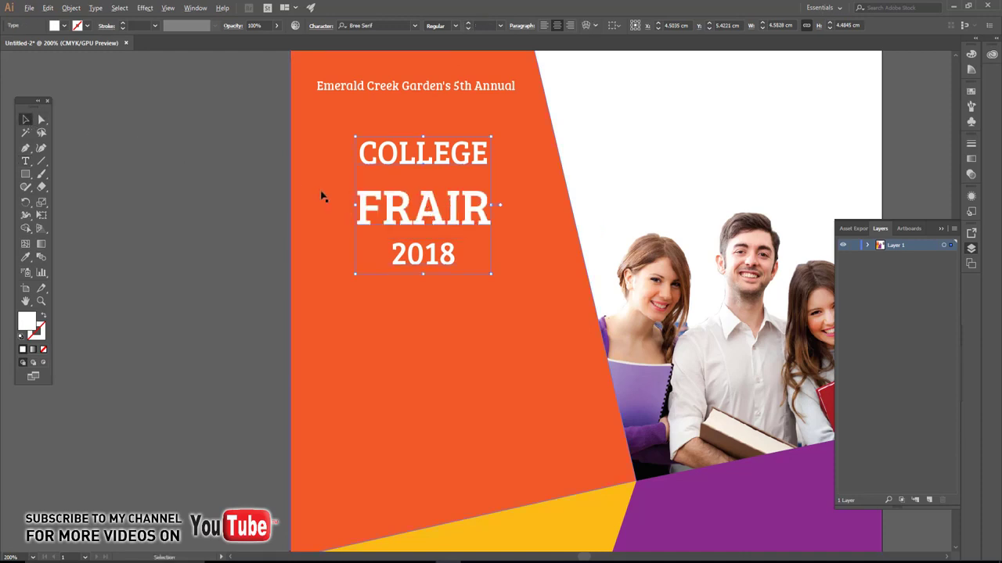
key("alt+Up")
key("alt+Up")
key("alt+Up")
key("alt+Up")
key("alt+Up")
key("alt+Up")
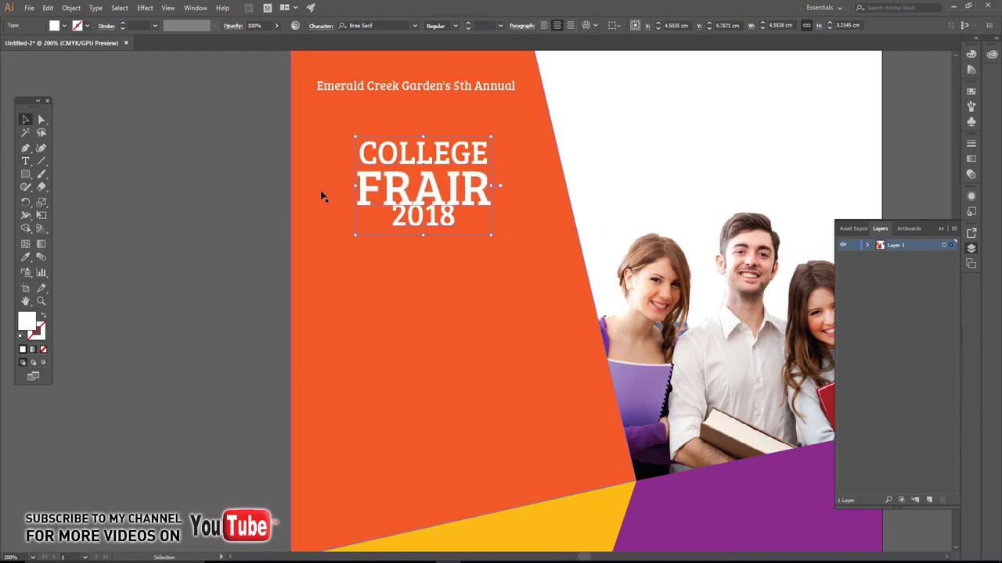
key("alt+Down")
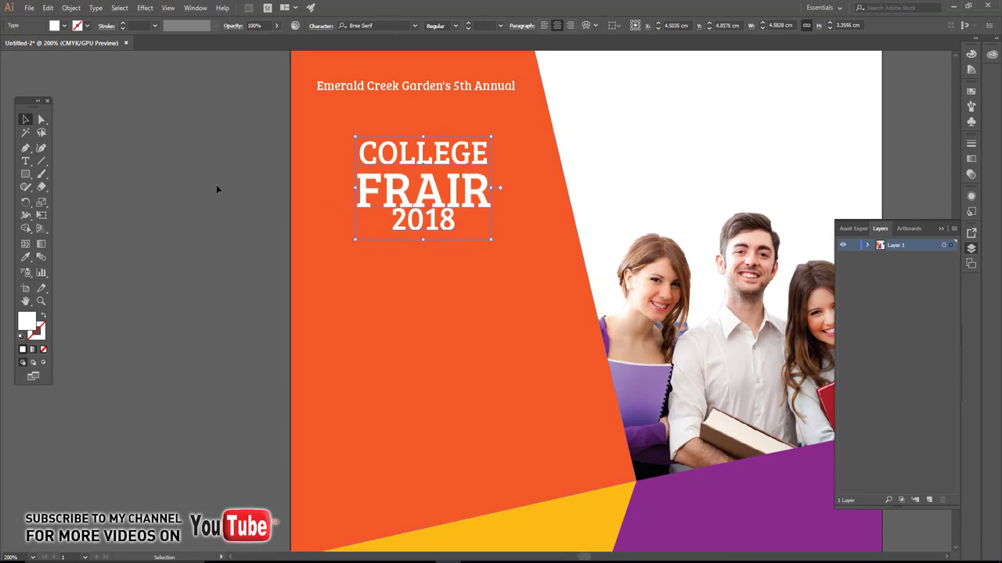
left_click(216, 185)
scroll(366, 260, "up", 2)
left_click_drag(447, 152, 445, 249)
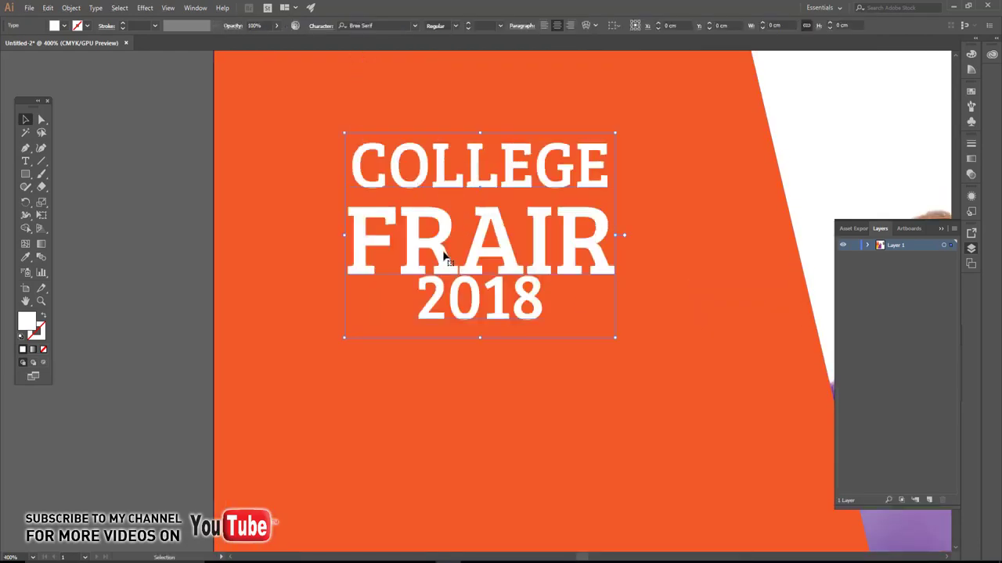
scroll(445, 249, "up", 1)
scroll(445, 248, "down", 1)
scroll(423, 307, "down", 1)
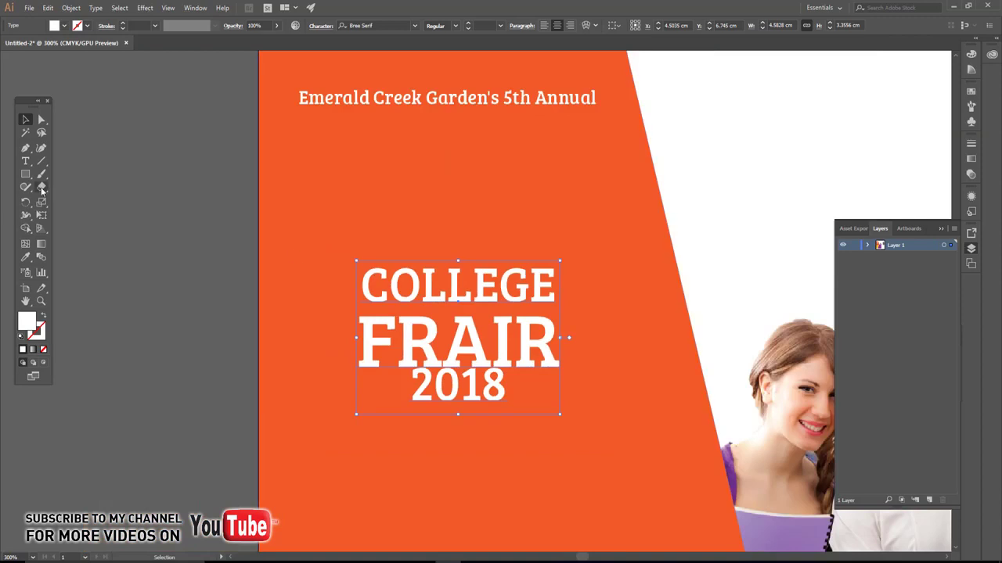
- Draw a four-point white diamond with the Pen tool on the orange area
left_click(472, 95)
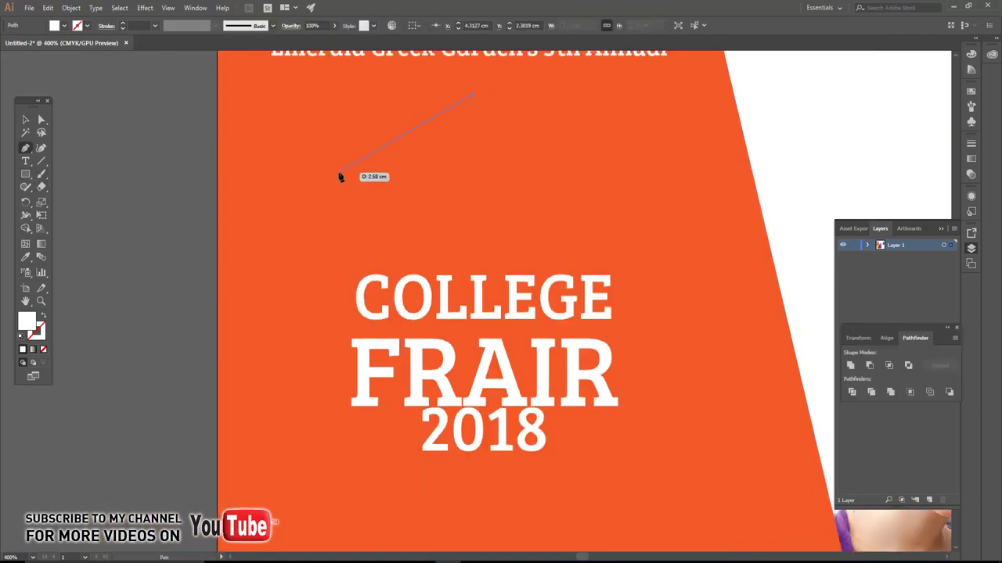
left_click(338, 173)
left_click(472, 265)
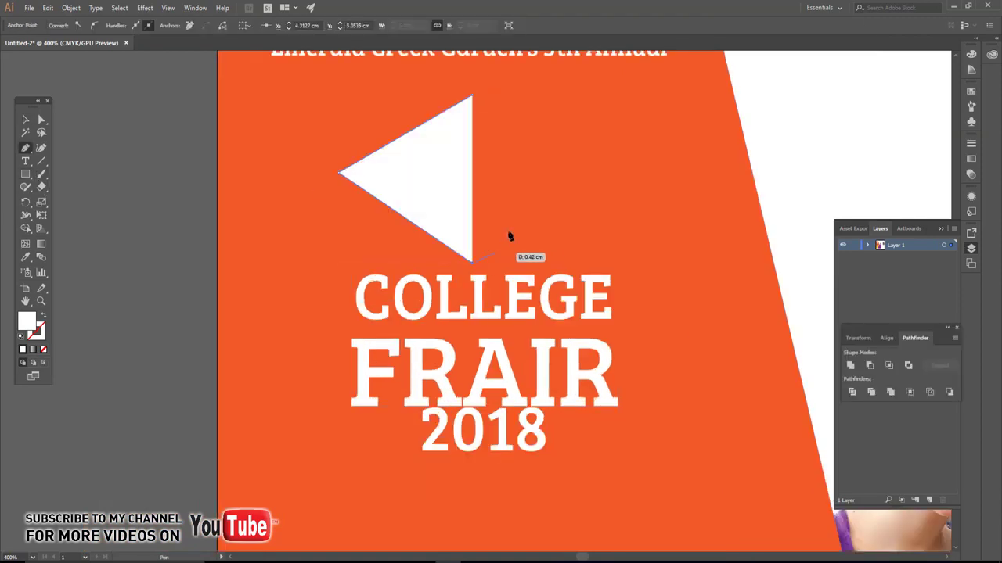
left_click(608, 180)
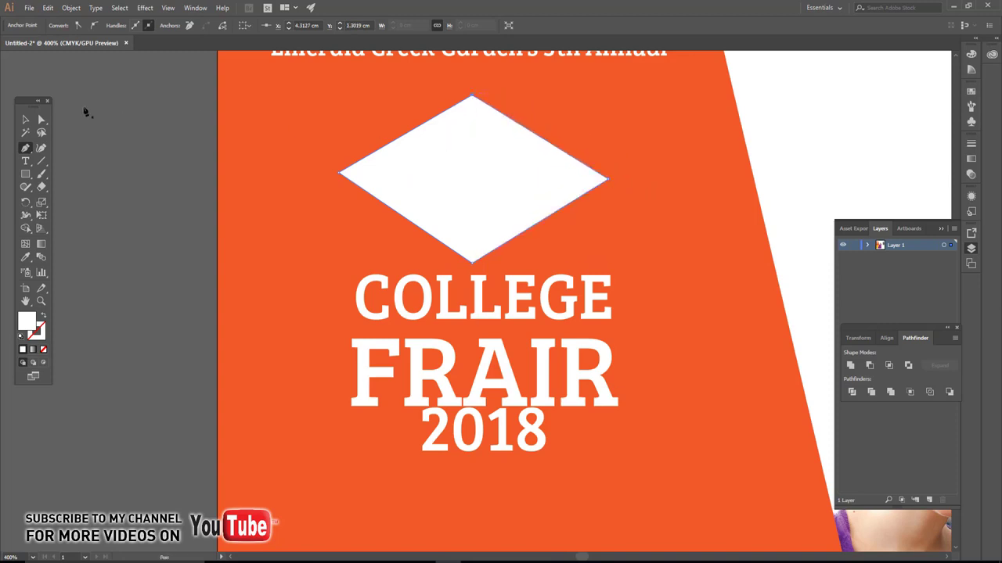
- Shrink the diamond and move it up above the COLLEGE FRAIR 2018 heading
left_click(24, 119)
left_click_drag(619, 242, 545, 245)
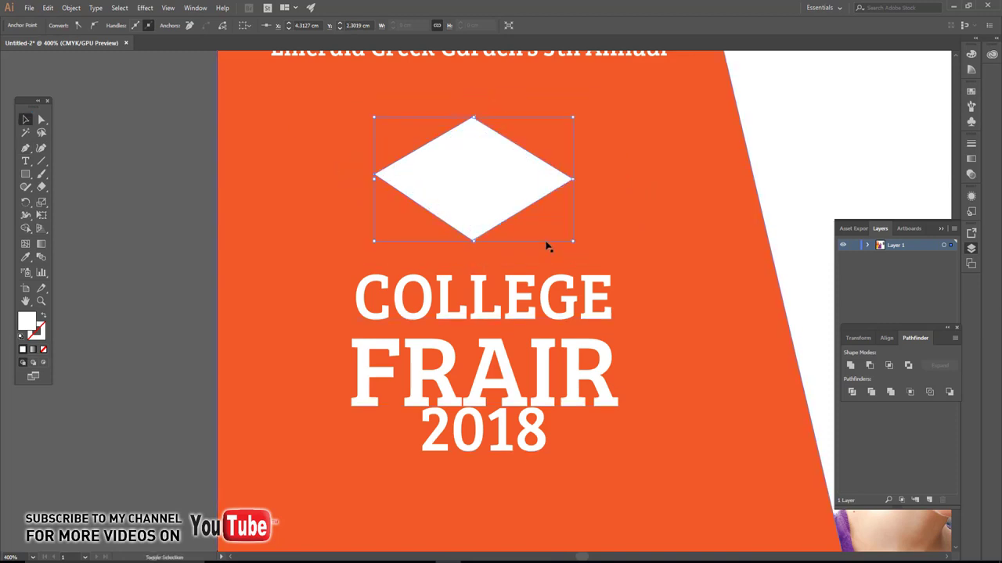
left_click_drag(482, 206, 479, 177)
scroll(481, 179, "up", 1)
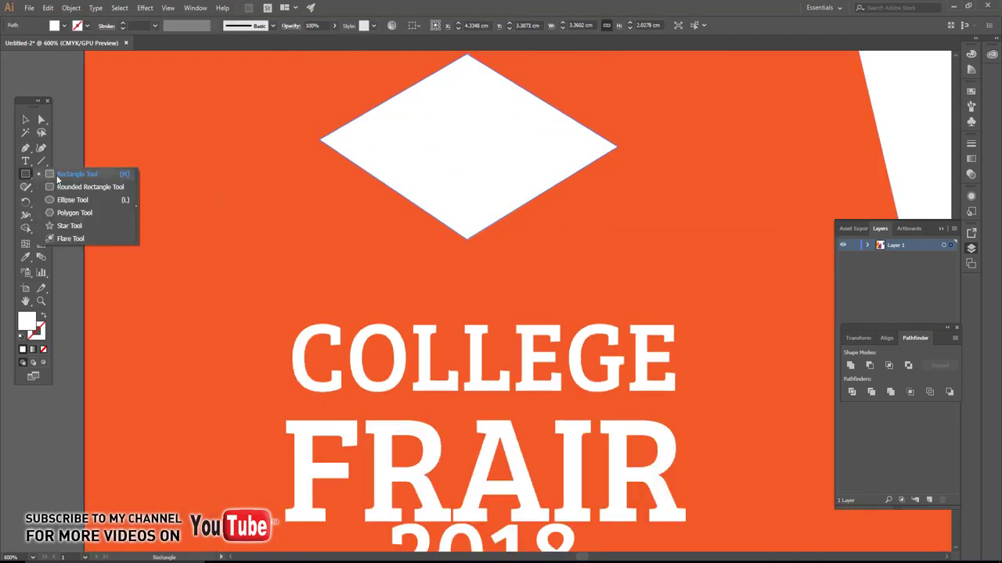
- Draw a rectangle over the diamond's centre and round its top corners into an arch
left_click_drag(29, 177, 78, 169)
mouse_move(404, 119)
left_mouse_down()
mouse_move(536, 276)
mouse_move(536, 295)
left_mouse_up()
left_click(42, 119)
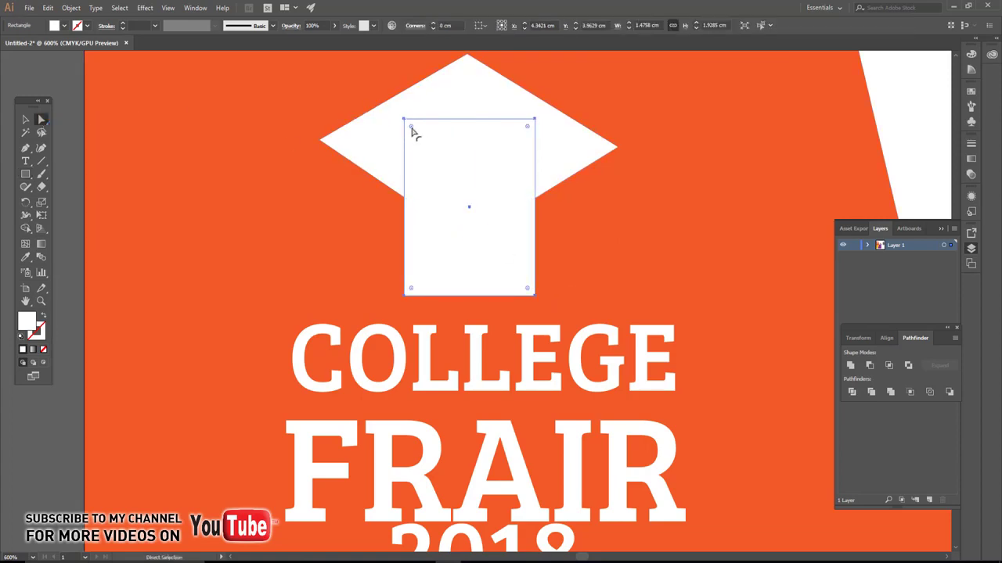
left_click_drag(528, 128, 522, 235)
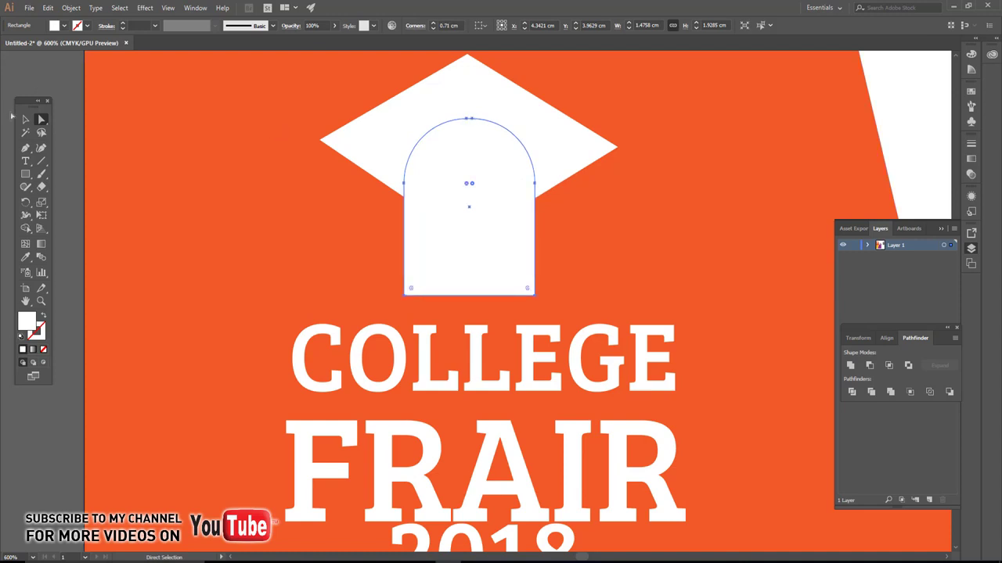
- Duplicate the arch slightly higher and fill the copy with the background orange
left_click(25, 119)
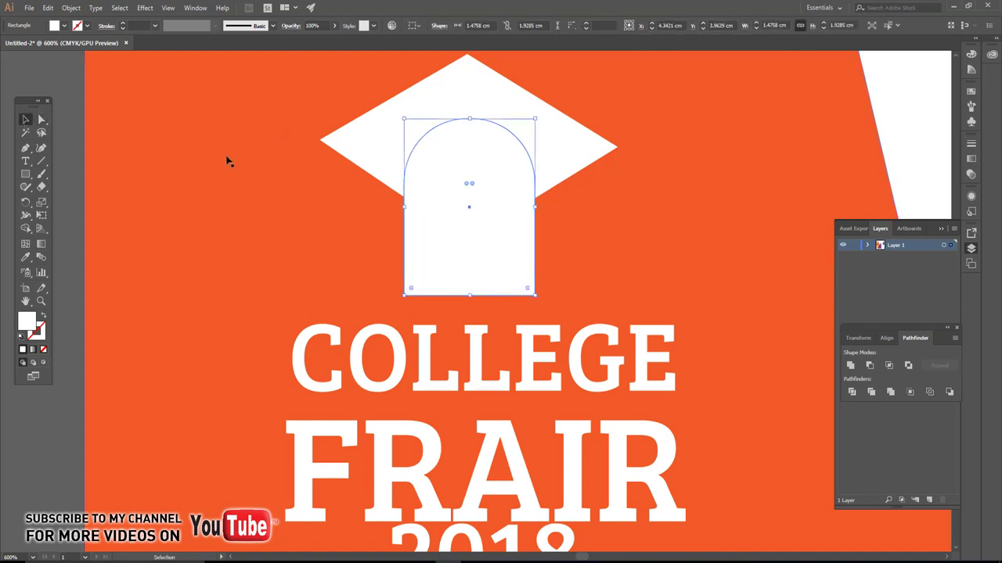
left_click_drag(462, 180, 464, 195)
left_click_drag(461, 137, 459, 126)
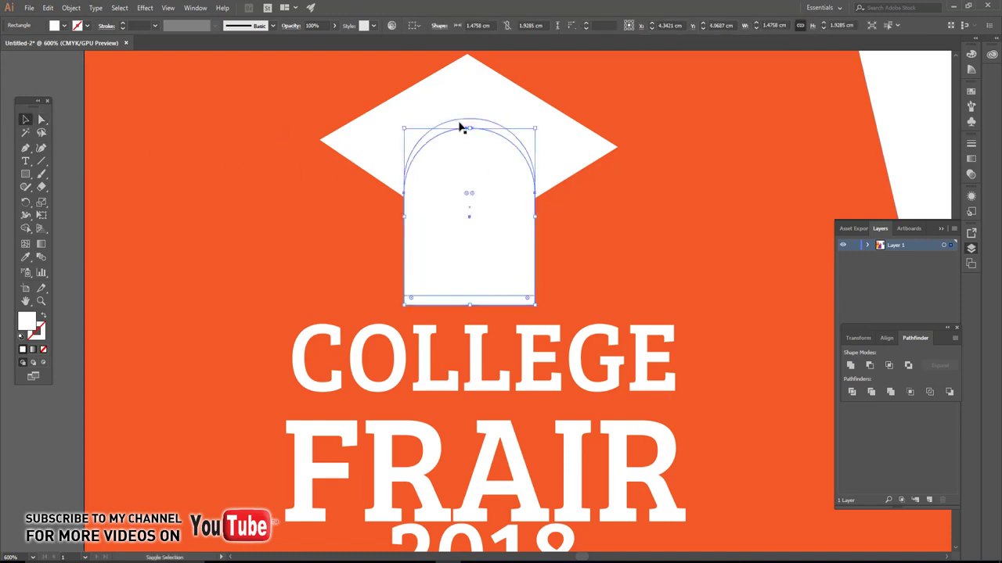
left_click(611, 96)
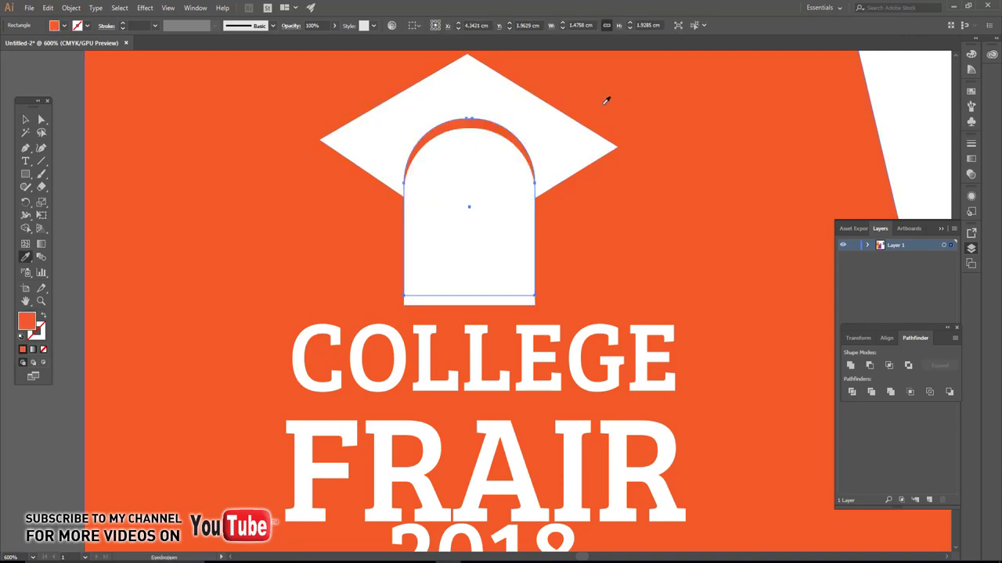
scroll(494, 217, "down", 1)
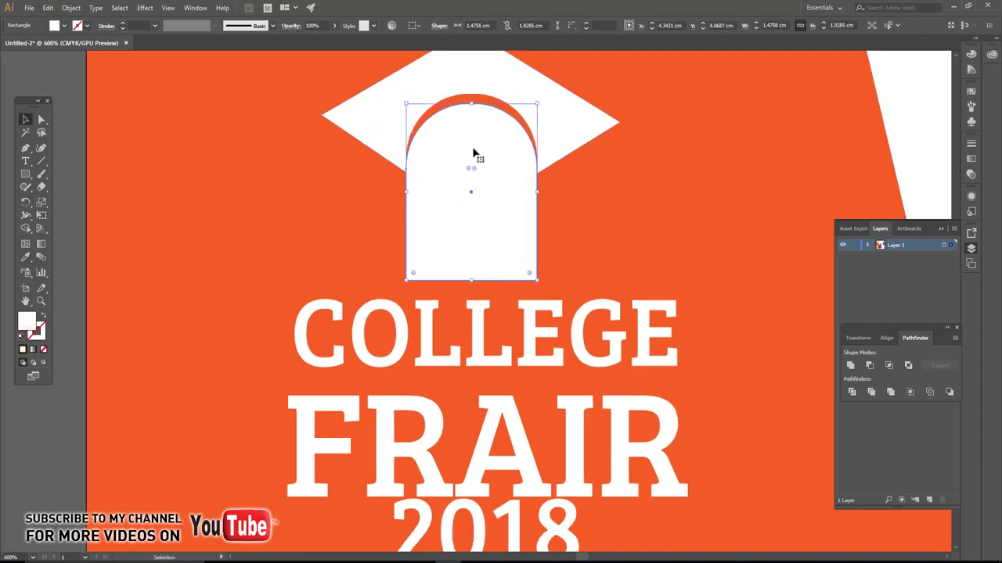
mouse_move(474, 149)
left_mouse_down()
mouse_move(475, 288)
mouse_move(476, 165)
left_mouse_up()
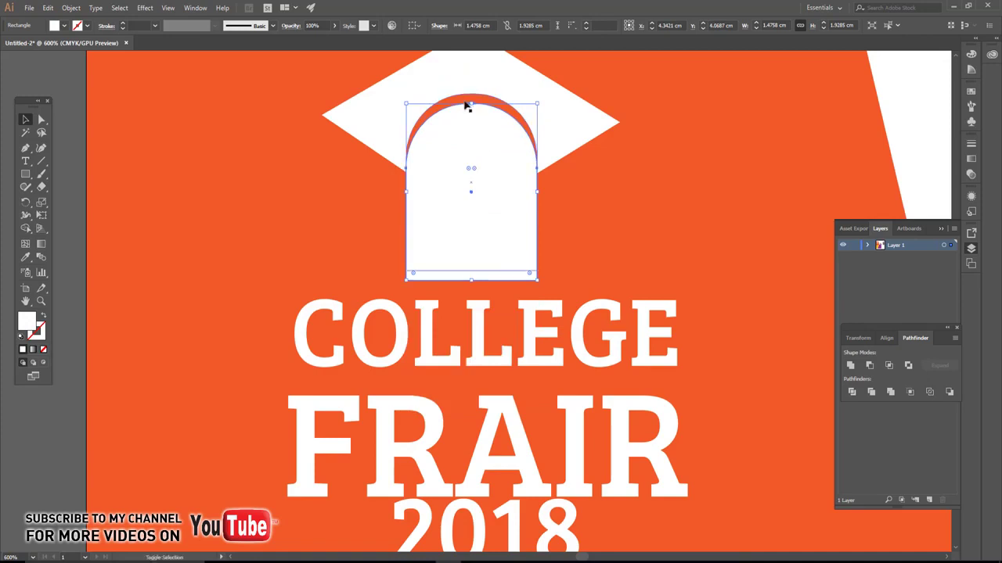
- Place a slightly larger copy of the white arch over COLLEGE and fill it orange
left_click(329, 206)
left_click(434, 204)
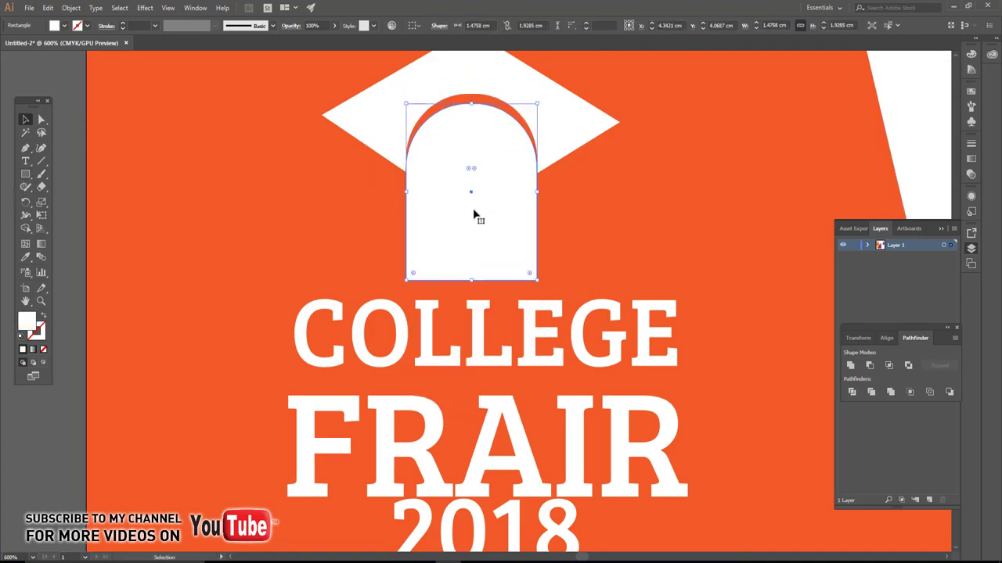
left_click_drag(474, 216, 480, 329)
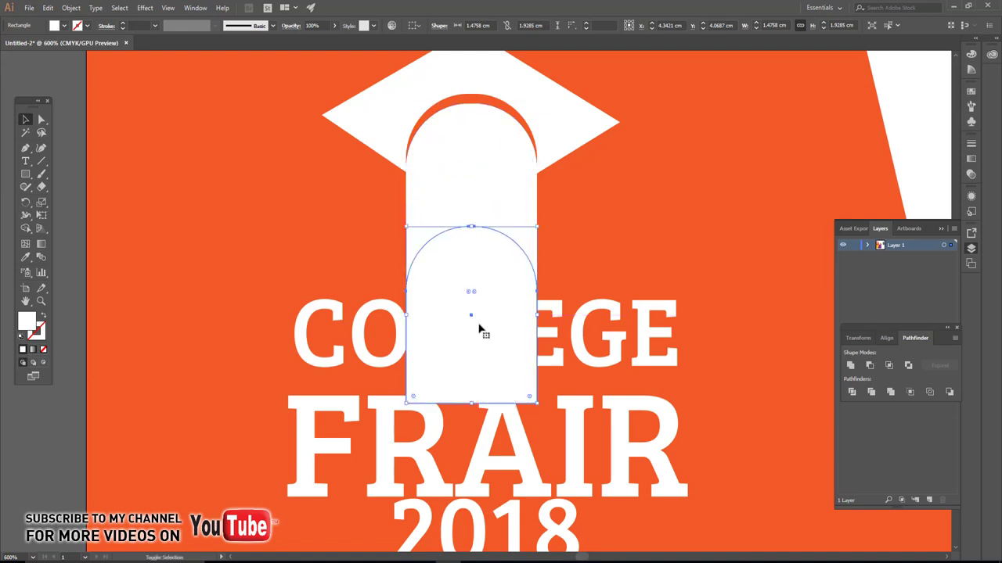
left_click_drag(537, 402, 545, 413)
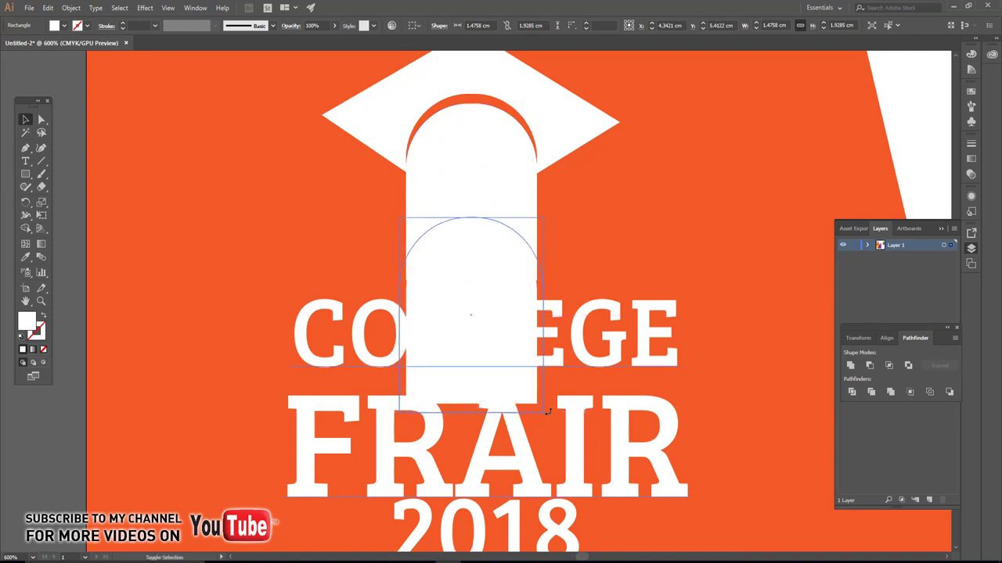
key("i")
left_click(595, 235)
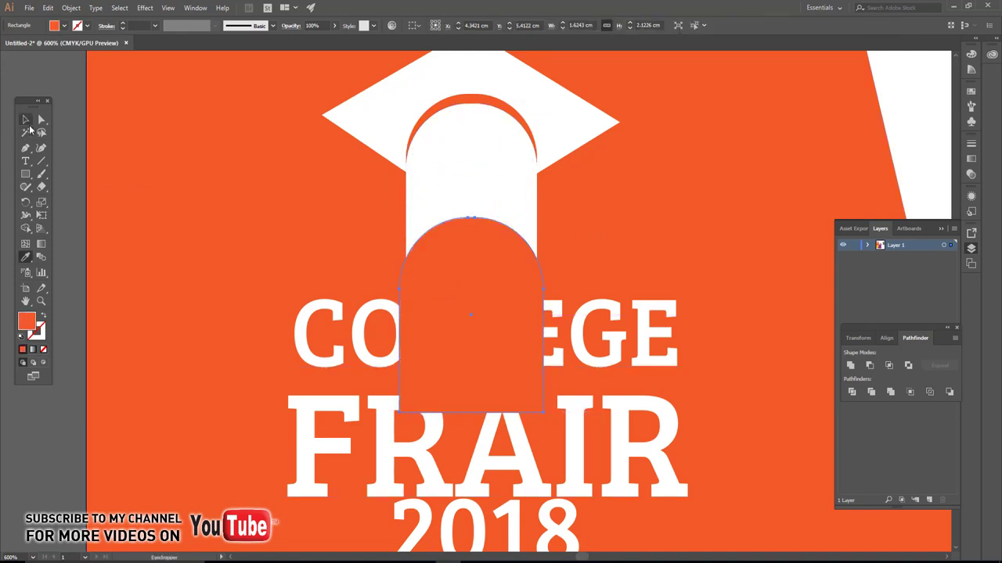
- Realign the orange and white arches, then remove the orange region below the white arch with Shape Builder
left_click(25, 119)
left_click_drag(444, 266, 438, 234)
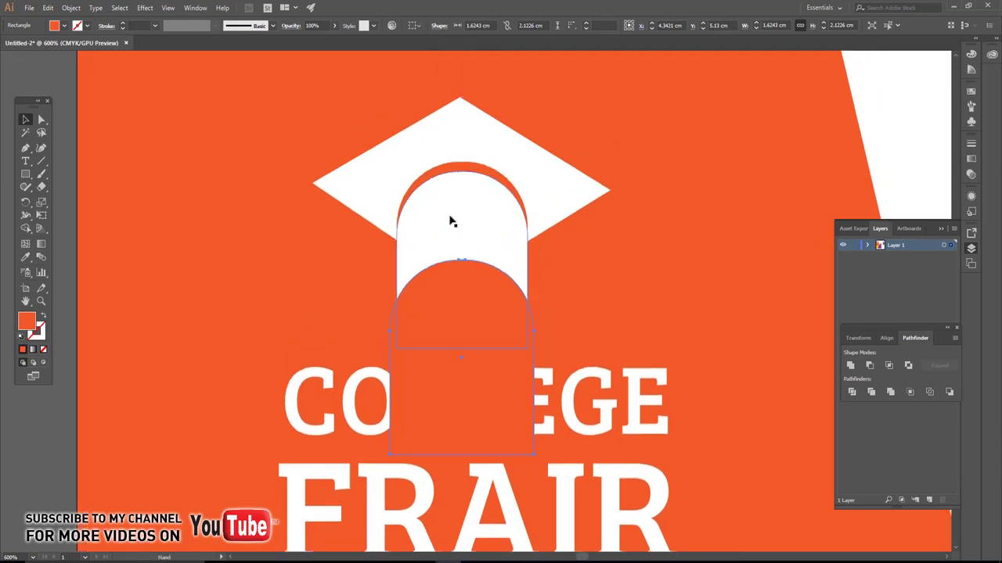
left_click_drag(461, 168, 462, 158)
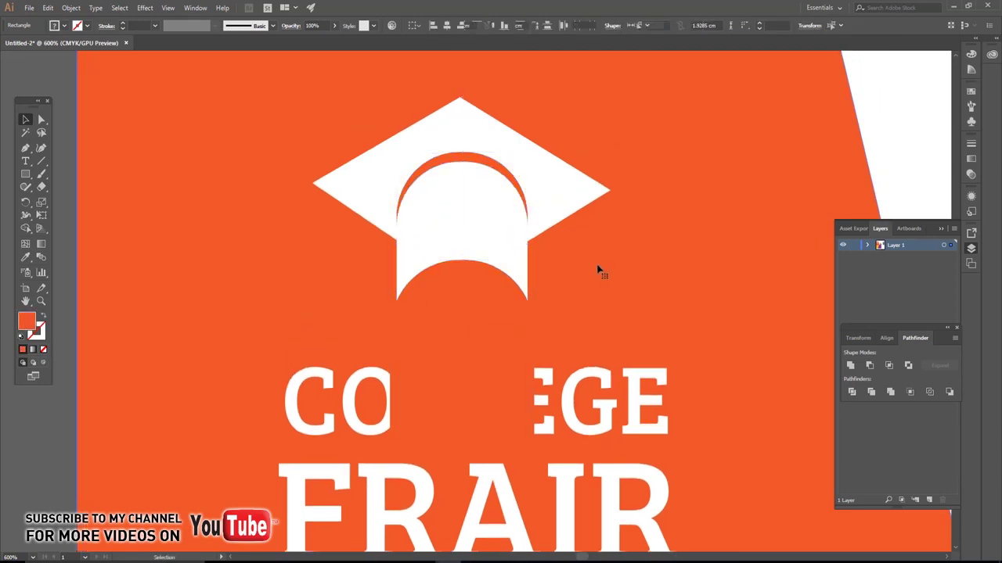
left_click(465, 289)
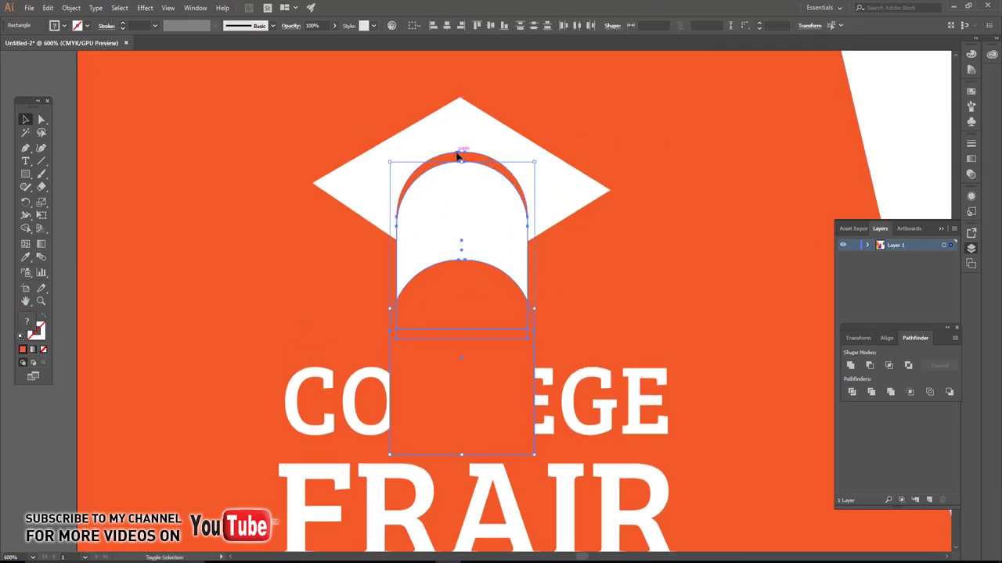
left_click(29, 228)
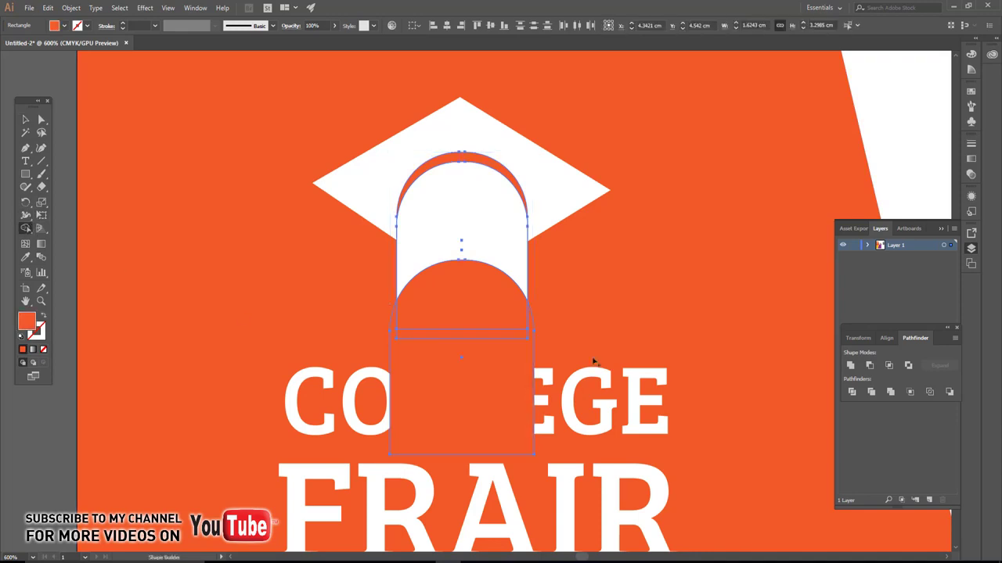
left_click(480, 316, "alt")
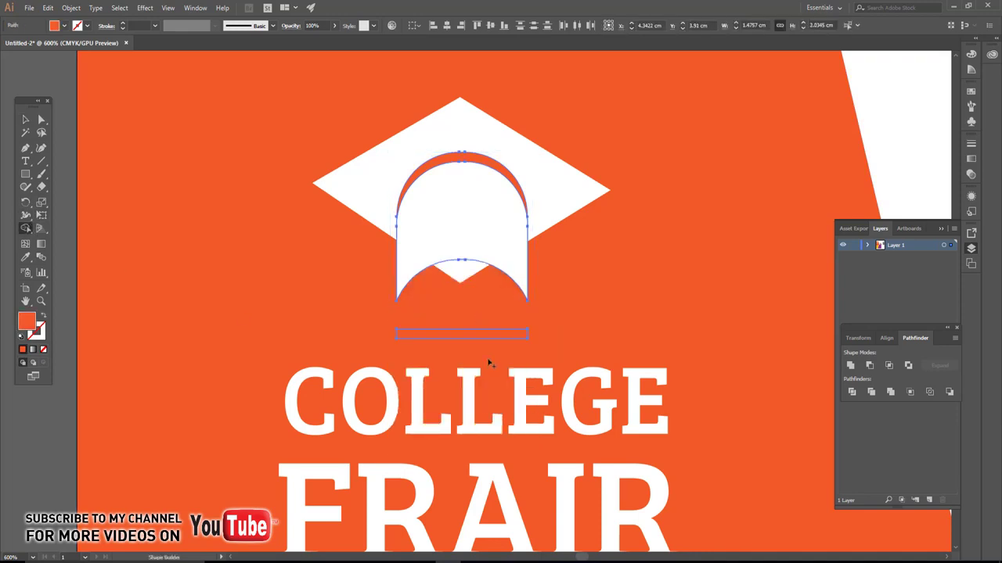
- Clear the triangular region under the cap's arch and delete the bar beneath the cap
key("v")
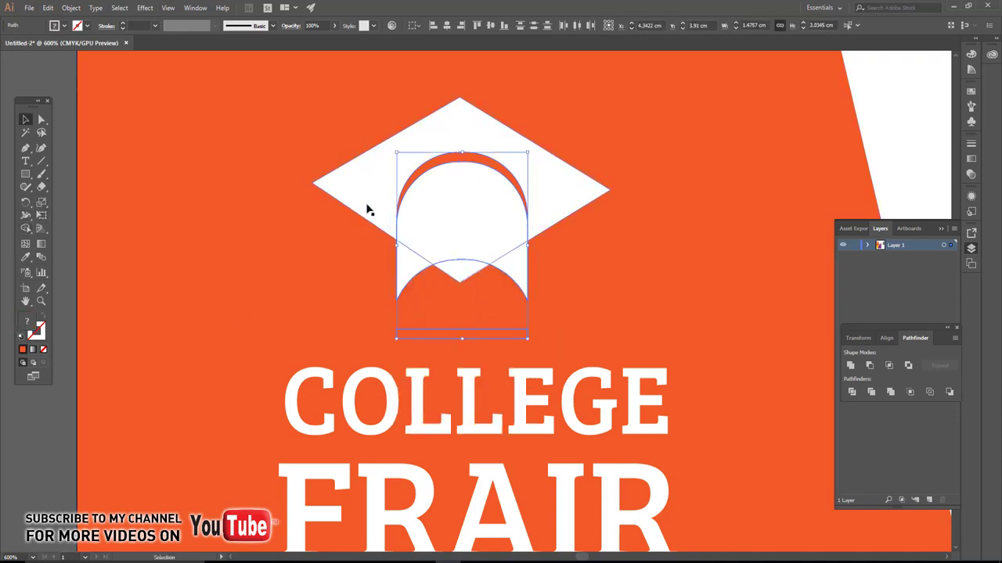
left_click(26, 228)
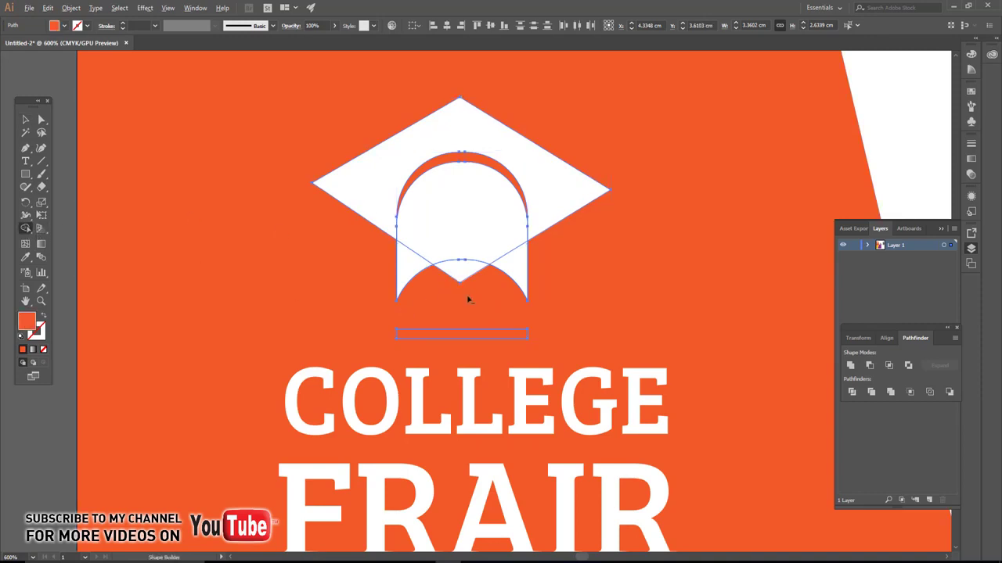
left_click(460, 275)
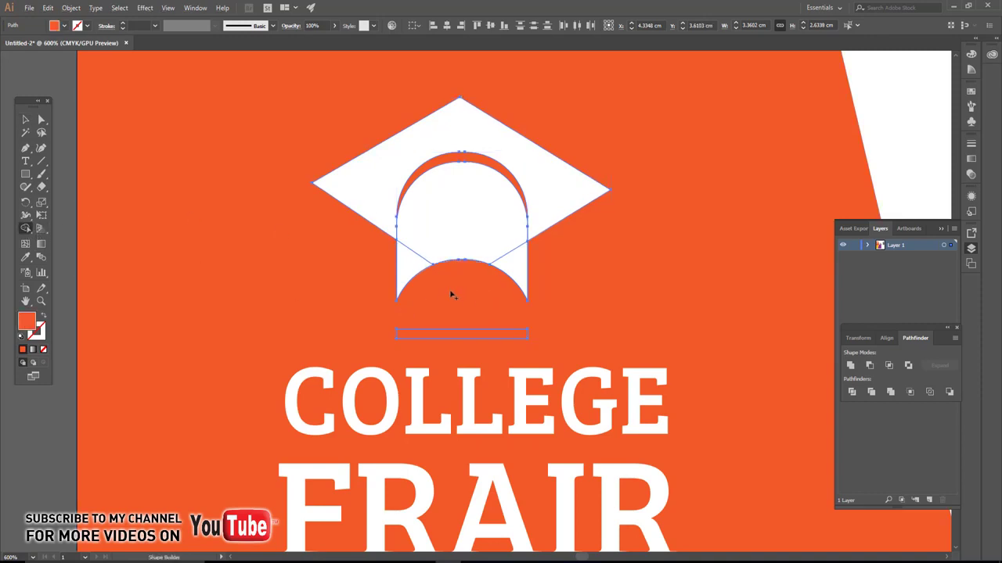
left_click(25, 119)
left_click(450, 337)
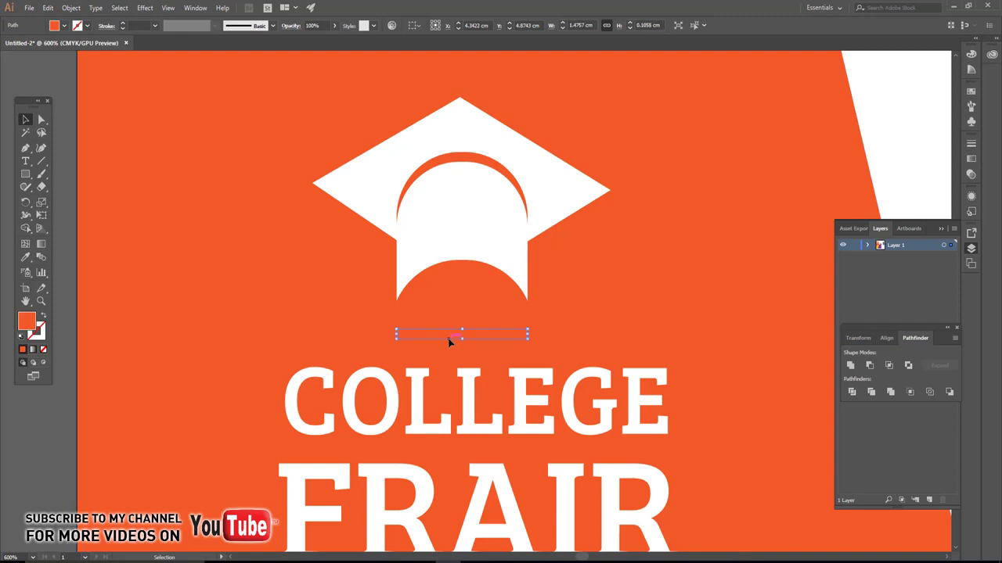
key("ctrl+z")
key("Delete")
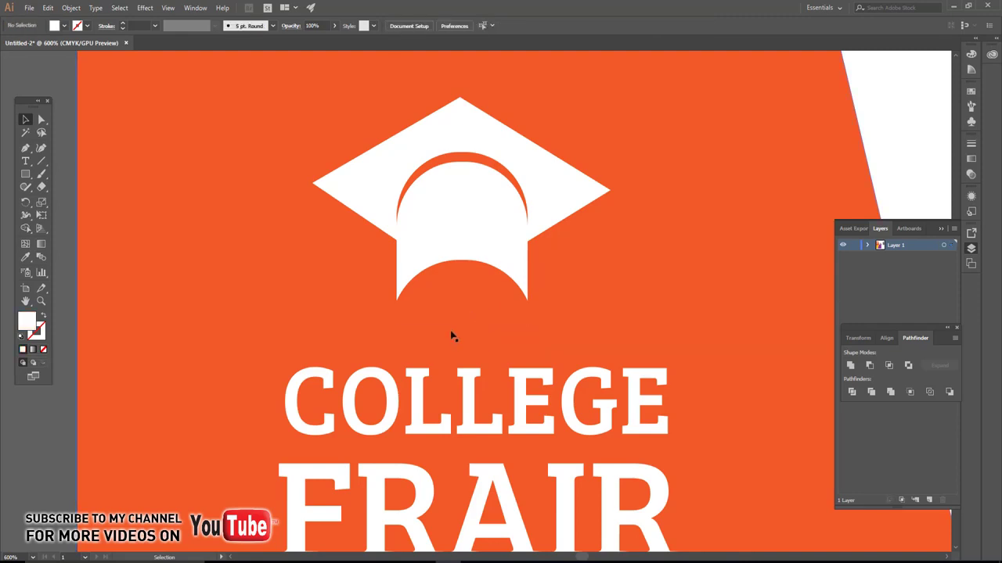
- Add a tassel: a thin vertical strip under the cap's left tip ending in a small white circle
left_click_drag(383, 348, 397, 329)
left_click(25, 174)
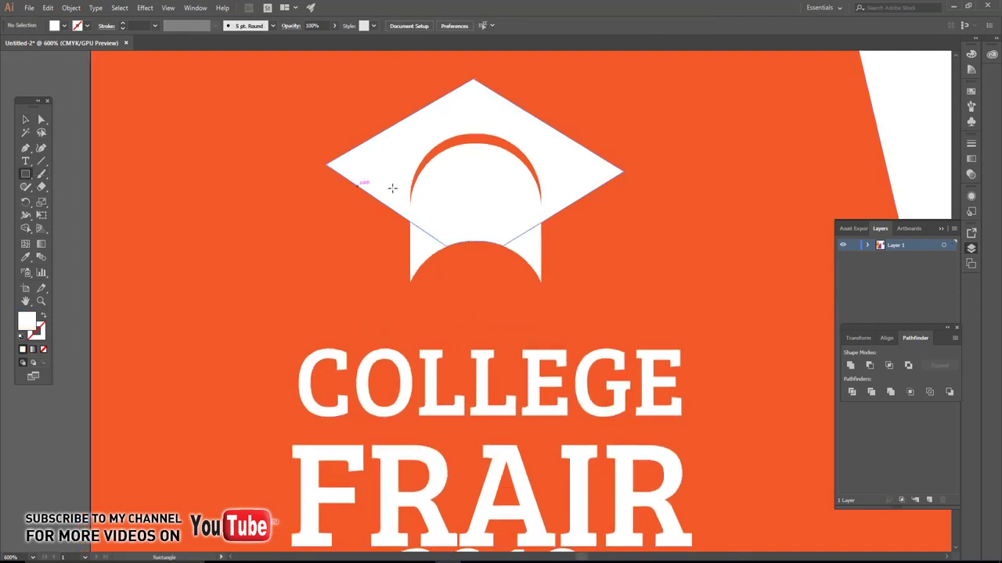
left_click_drag(362, 186, 369, 267)
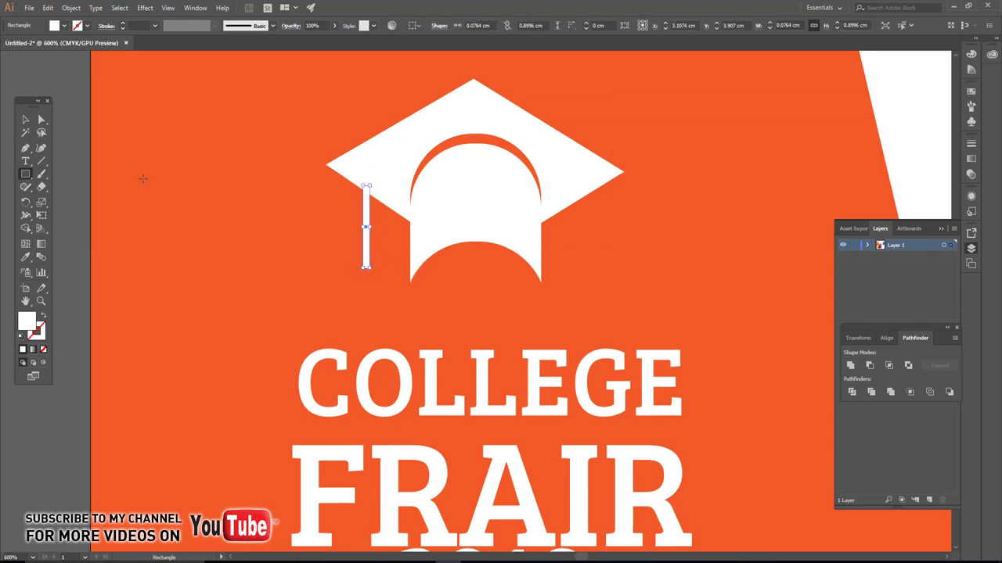
left_click(55, 202)
scroll(312, 249, "up", 2)
left_click_drag(428, 317, 440, 324)
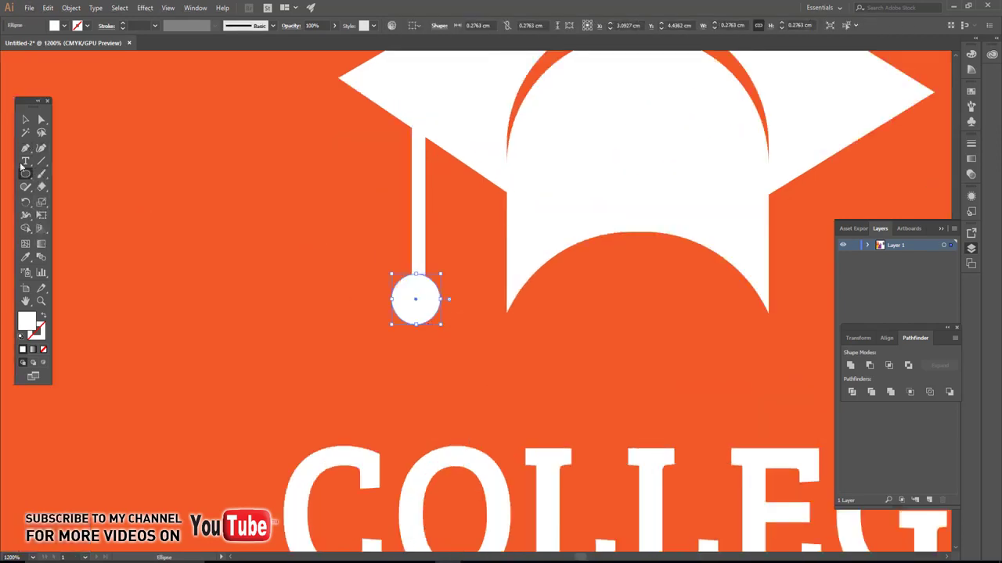
left_click(26, 120)
scroll(252, 196, "down", 2)
scroll(223, 185, "down", 2)
- Make the whole graduation cap slightly shorter and nudge it lower above the heading
left_click(148, 137)
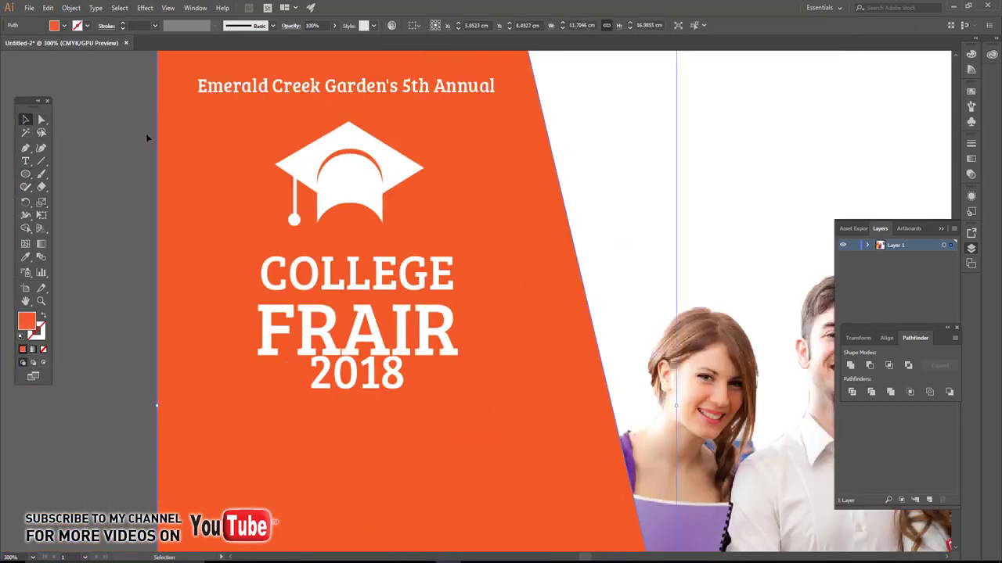
left_click_drag(431, 234, 416, 217)
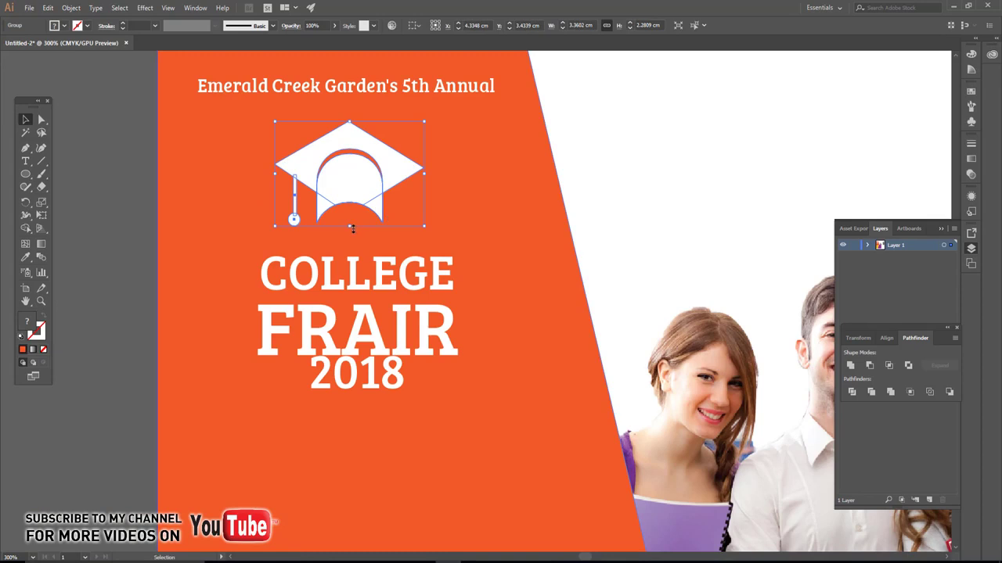
mouse_move(352, 229)
left_mouse_down()
mouse_move(352, 218)
mouse_move(372, 220)
left_mouse_up()
scroll(360, 220, "down", 2)
left_click(229, 261)
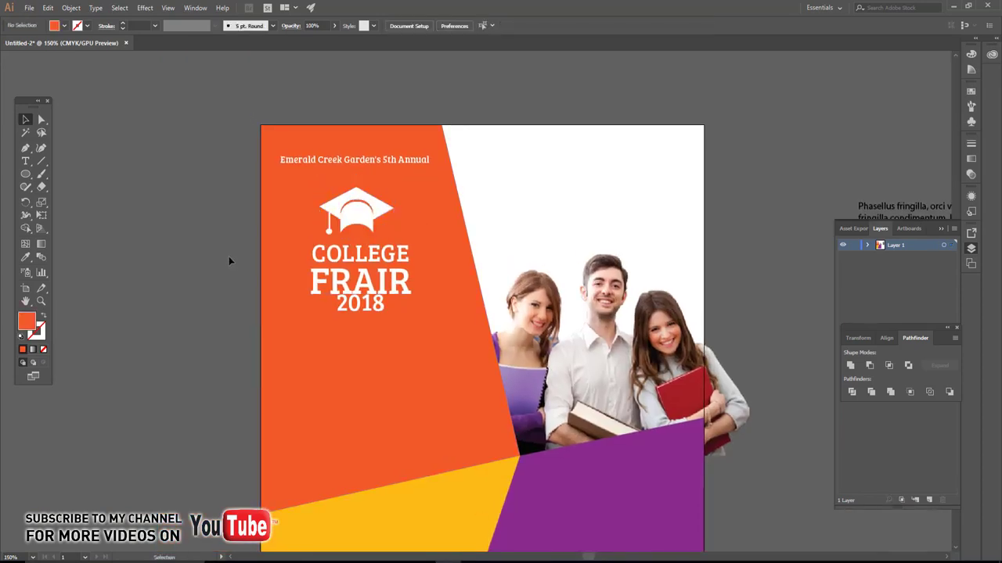
scroll(344, 250, "down", 2)
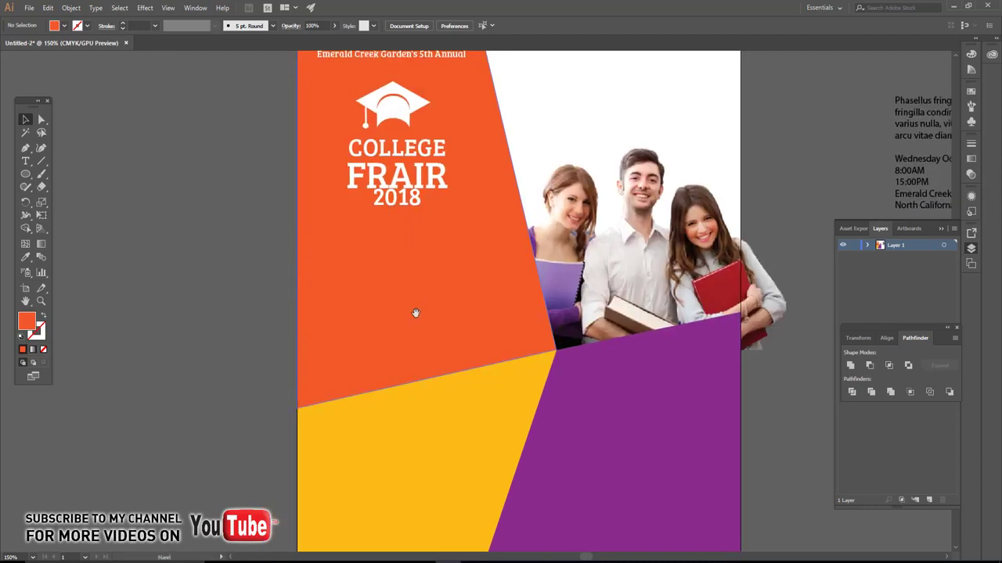
scroll(472, 242, "down", 2)
scroll(478, 291, "down", 1)
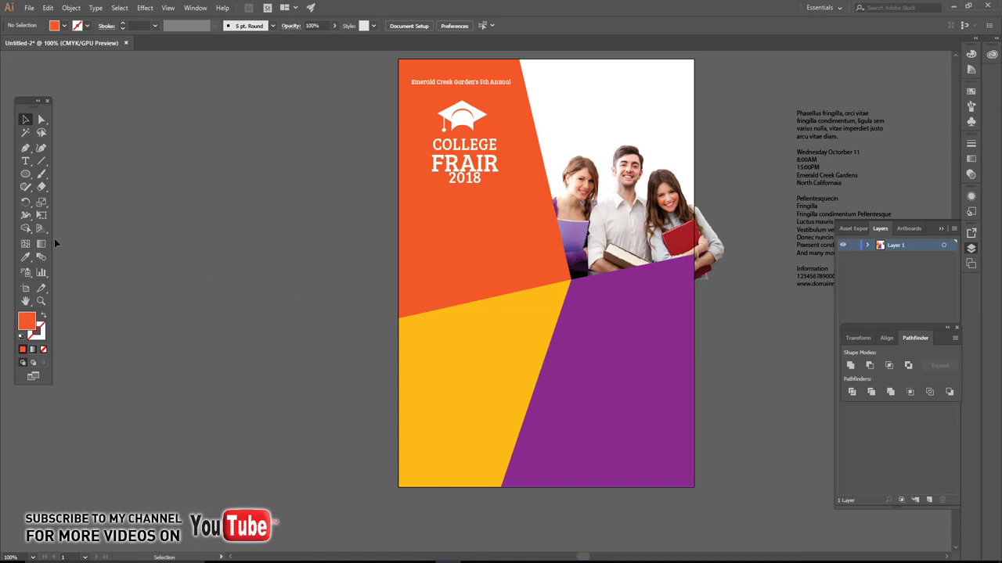
left_click(28, 179)
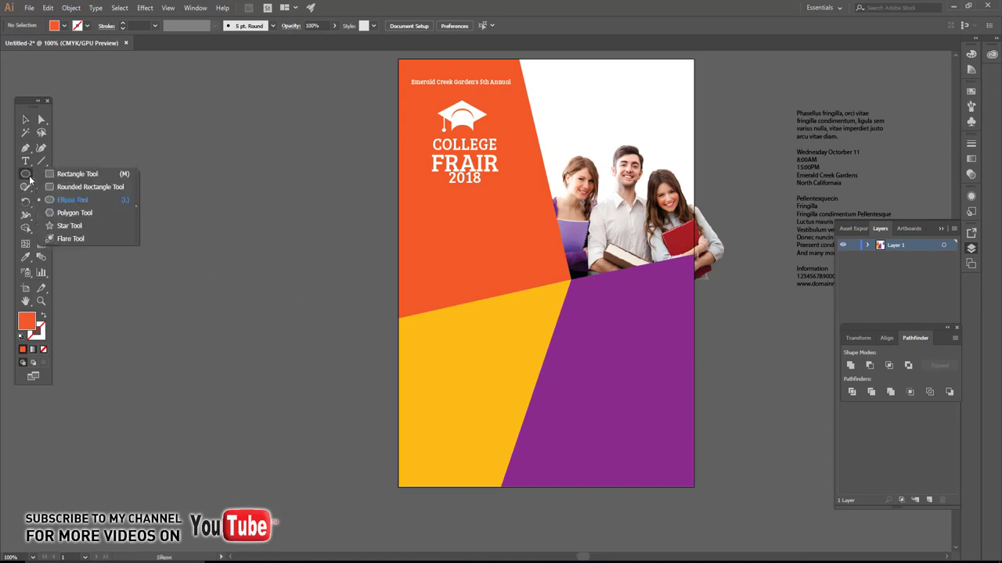
- Draw a white square where the orange, yellow and purple areas meet and duplicate it rightward
left_click(77, 174)
left_click_drag(432, 269, 521, 368)
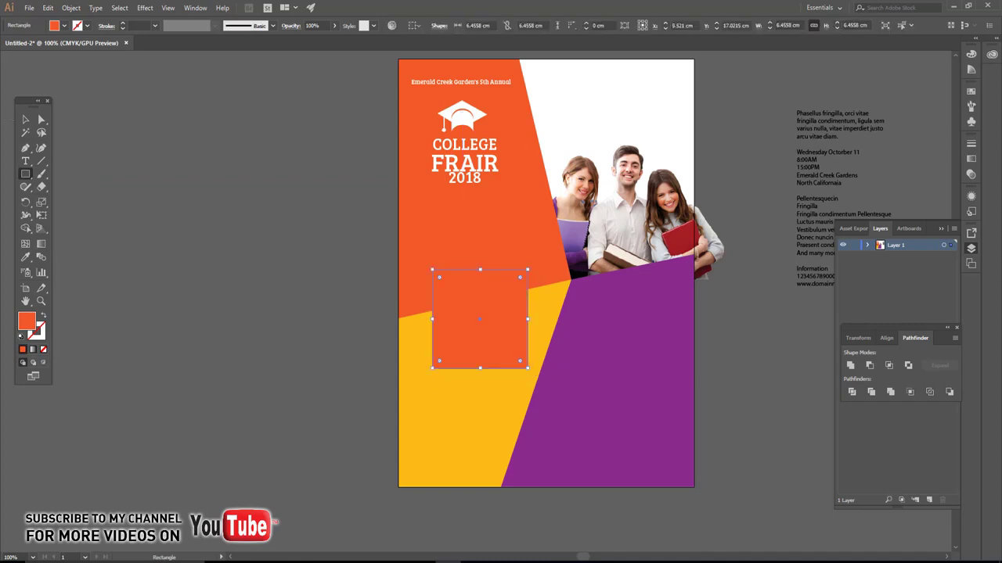
key("v")
left_click(65, 26)
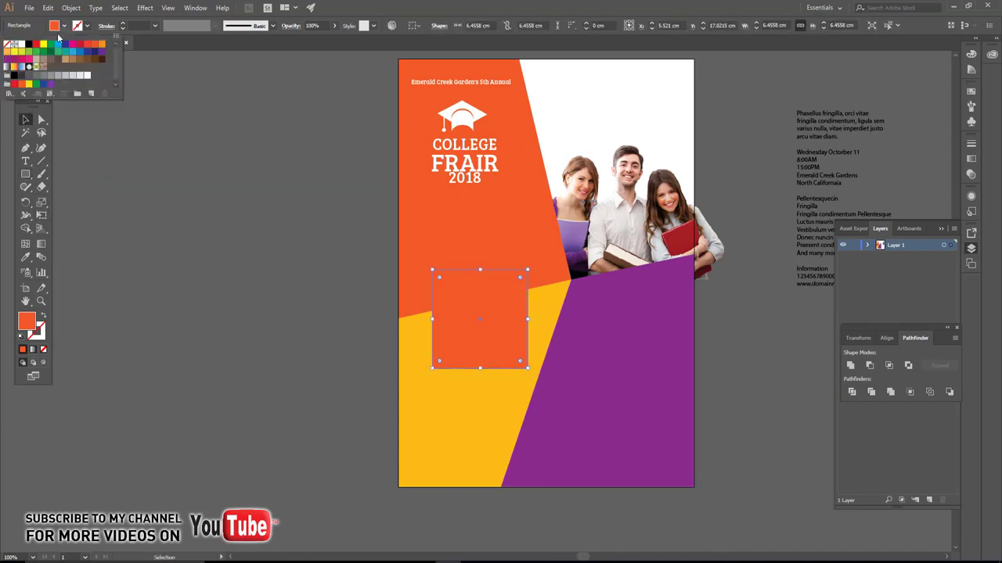
left_click(24, 48)
scroll(446, 331, "right", 2)
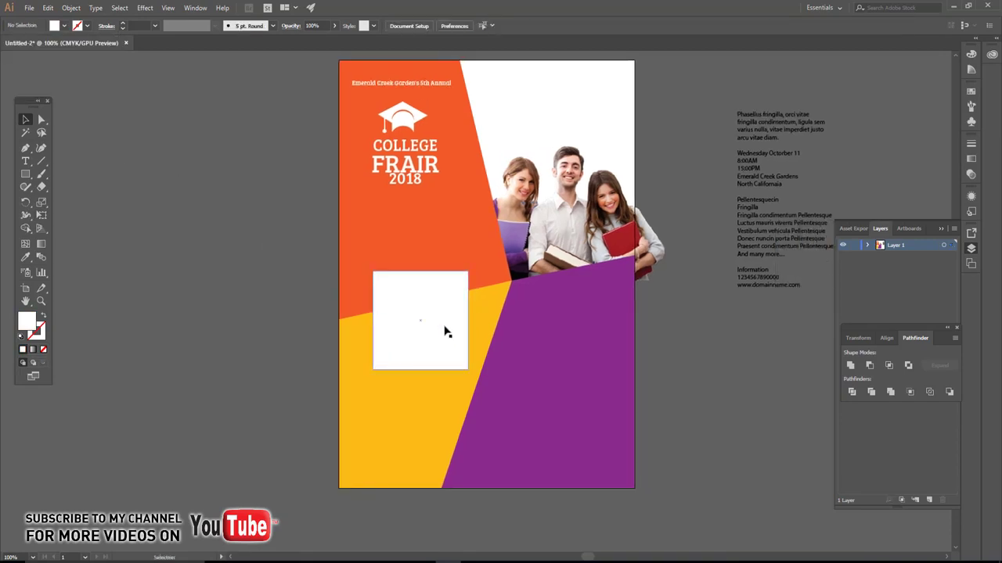
left_click_drag(442, 333, 652, 335)
- Skew the left square by dragging its corners to slant its top and bottom
left_click(440, 328)
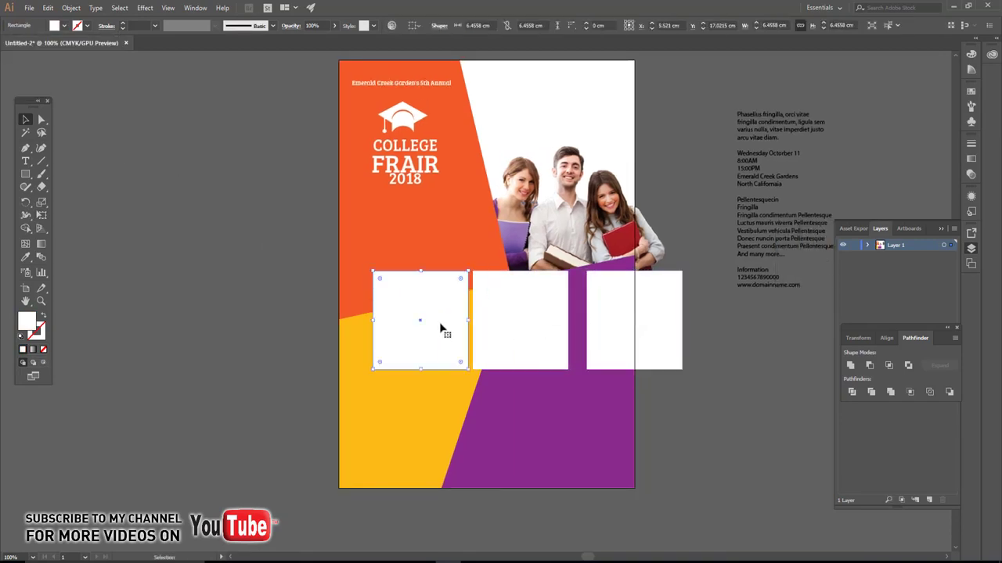
left_click(41, 120)
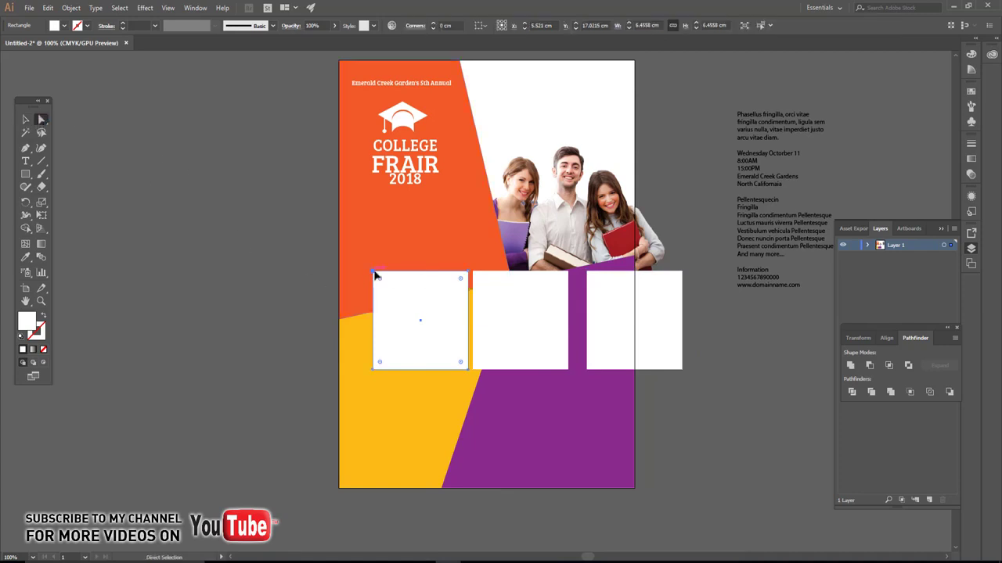
left_click_drag(373, 272, 350, 273)
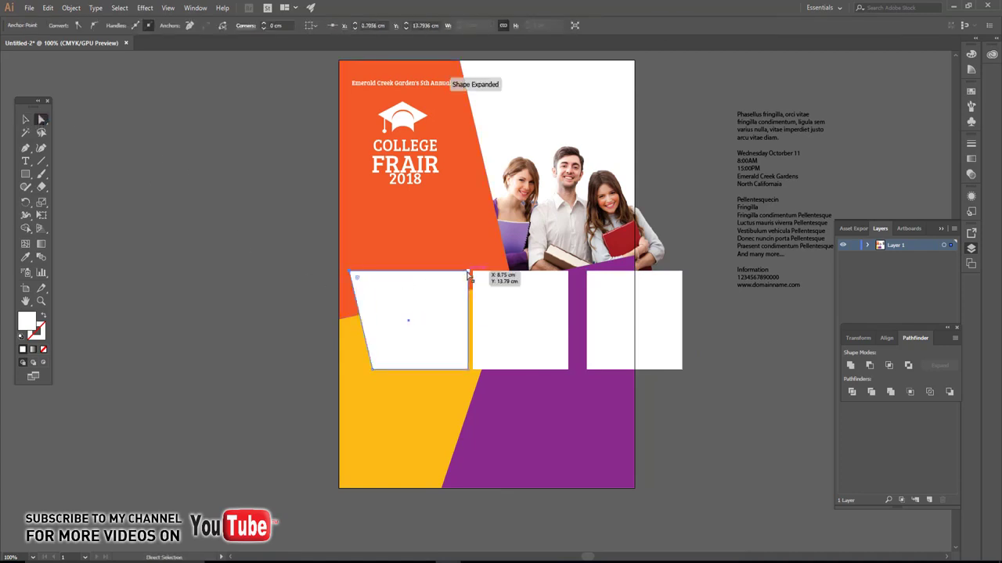
left_click_drag(467, 274, 465, 251)
left_click_drag(468, 369, 468, 362)
- Move the middle square left to overlap the first and tilt its corners
left_click(484, 310)
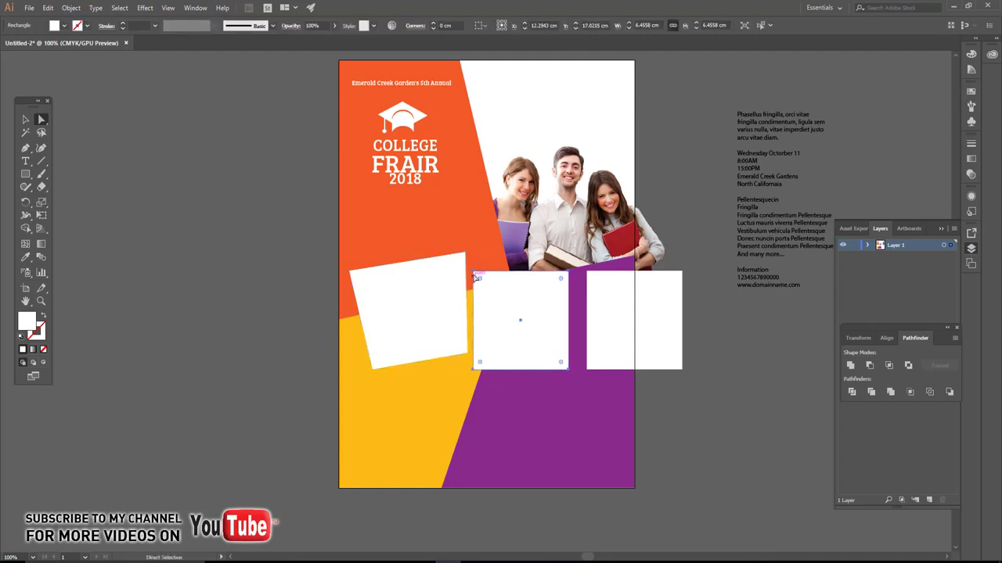
left_click_drag(475, 278, 443, 273)
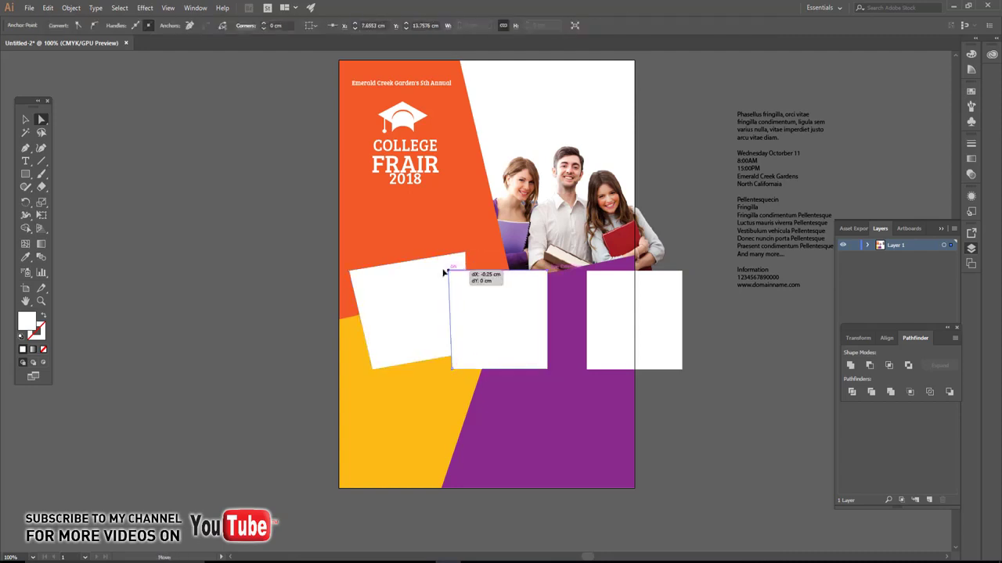
left_click_drag(455, 374, 445, 368)
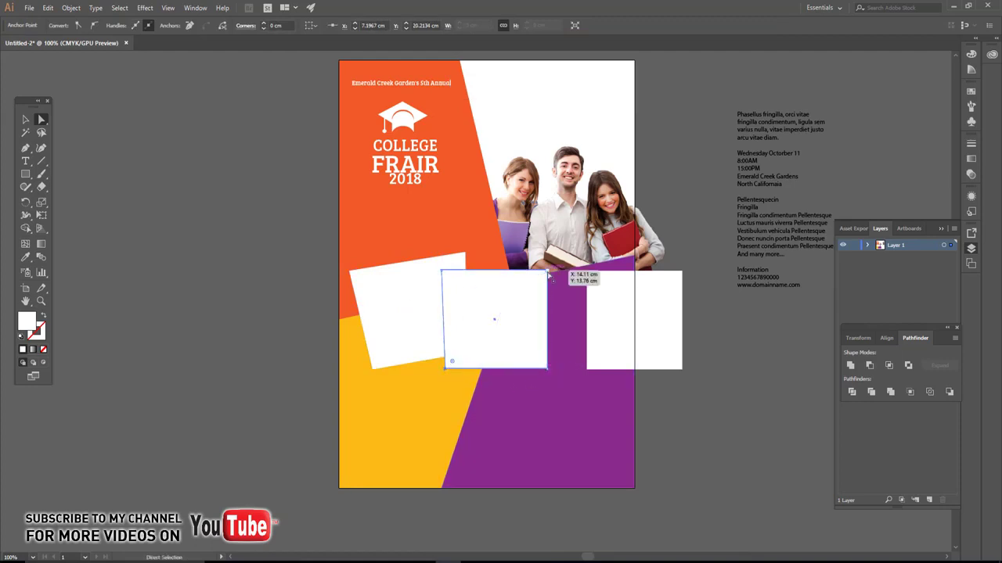
left_click_drag(548, 273, 562, 273)
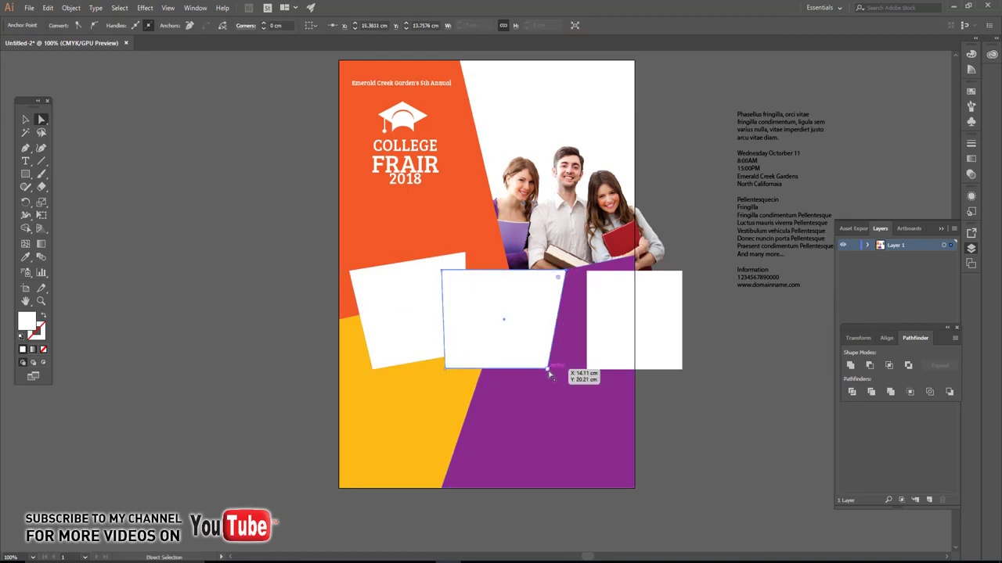
left_click_drag(549, 374, 524, 379)
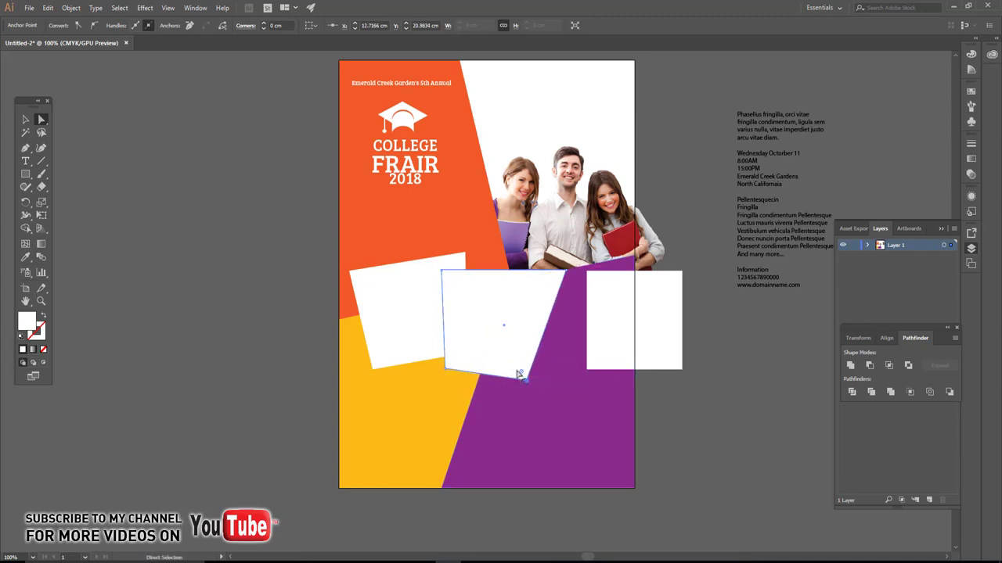
- Move the right square toward the middle one and slant its corners
left_click(595, 284)
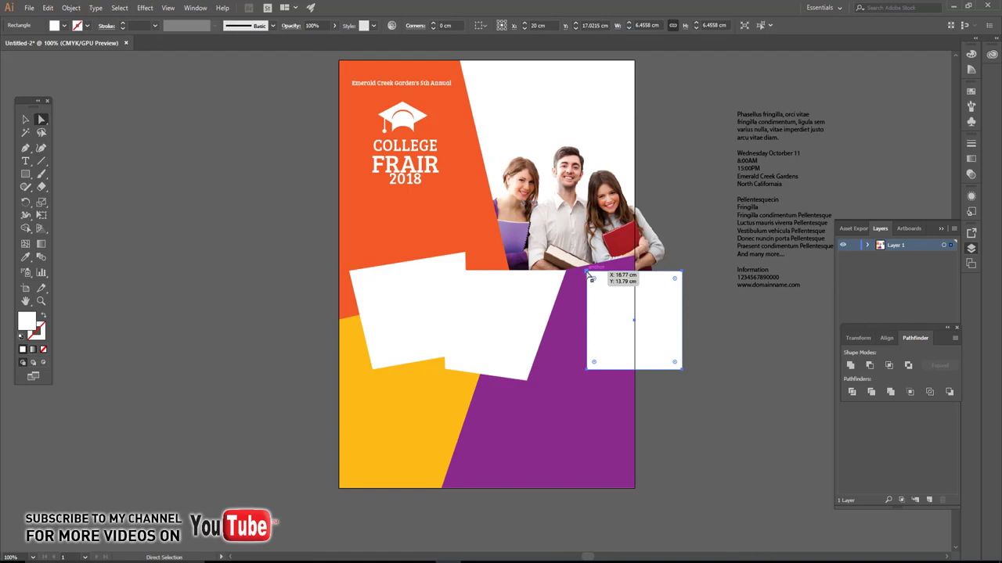
left_click_drag(591, 275, 534, 266)
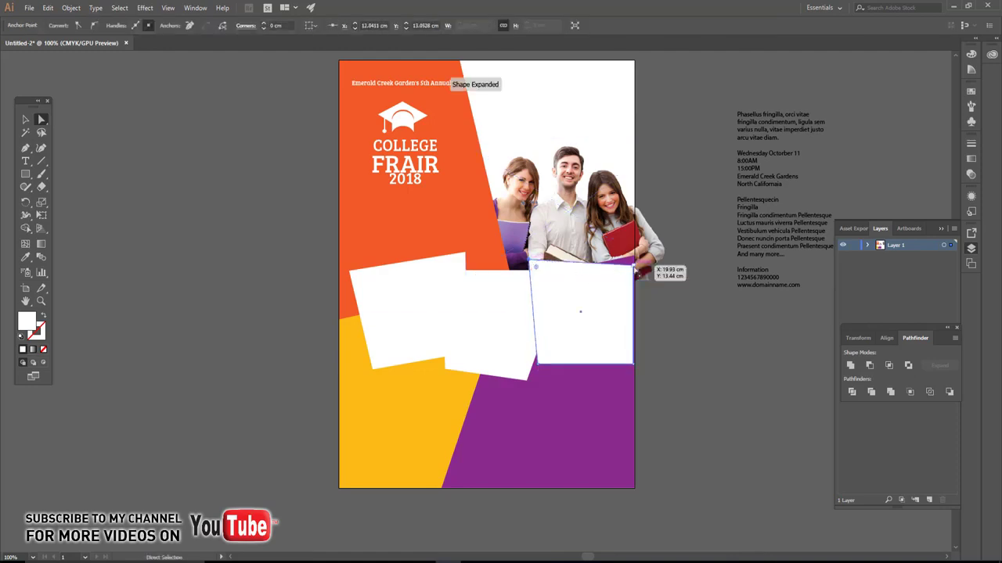
left_click_drag(634, 266, 639, 262)
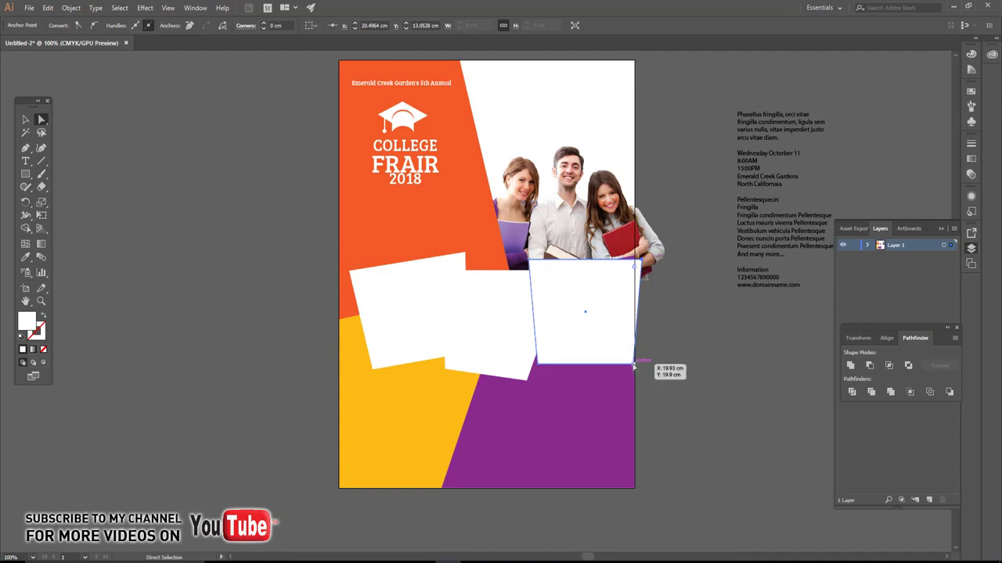
left_click_drag(635, 366, 630, 342)
left_click_drag(538, 366, 550, 348)
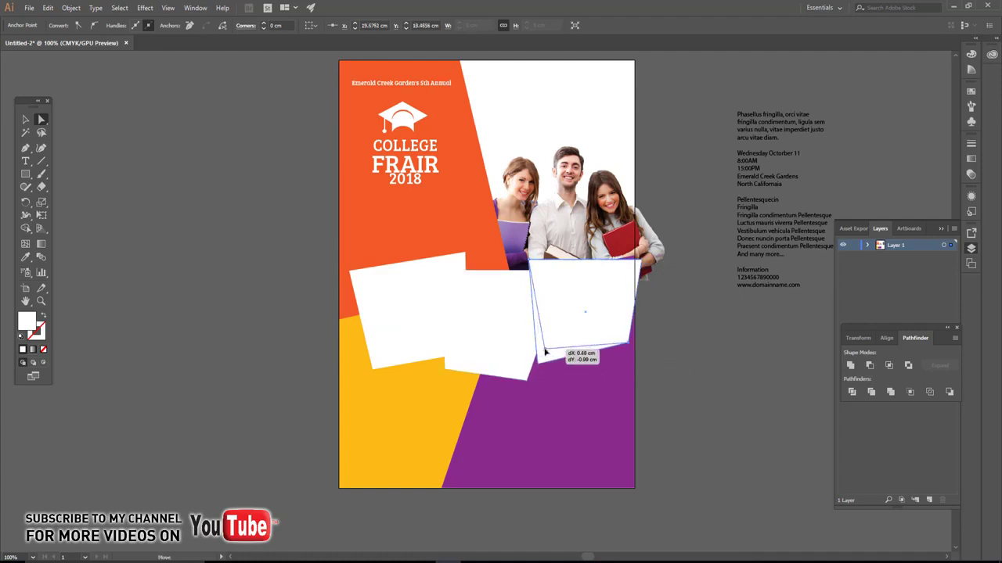
- Select all three white shapes and scale them down together proportionally
left_click(27, 119)
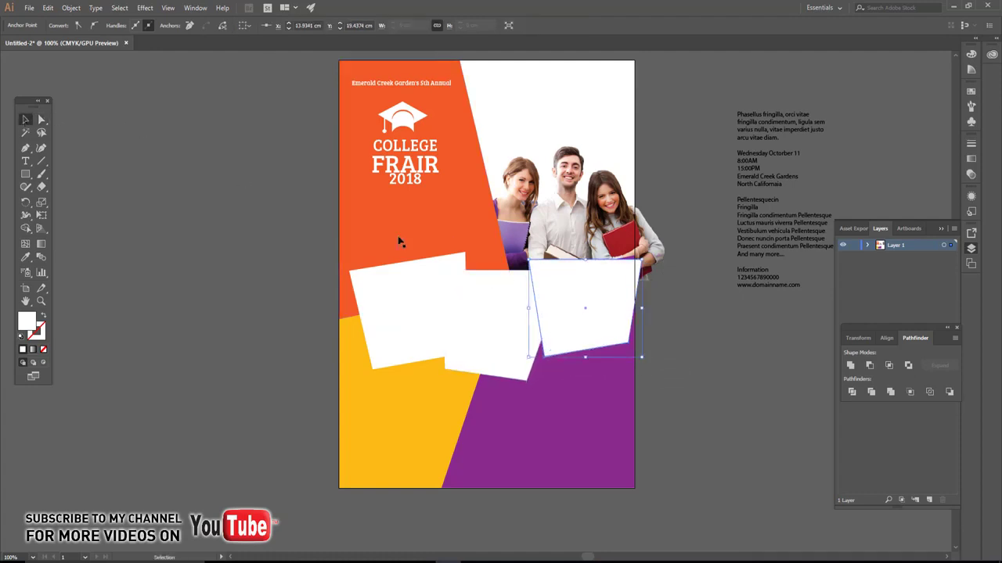
left_click_drag(465, 143, 608, 282)
left_click(403, 313, "shift")
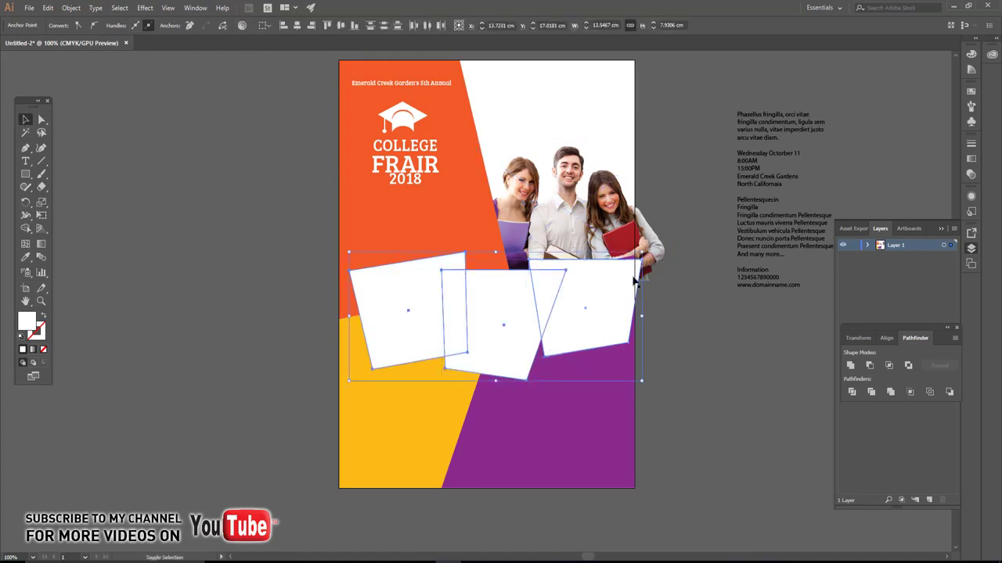
left_click(648, 258, "shift")
left_click_drag(641, 252, 610, 266)
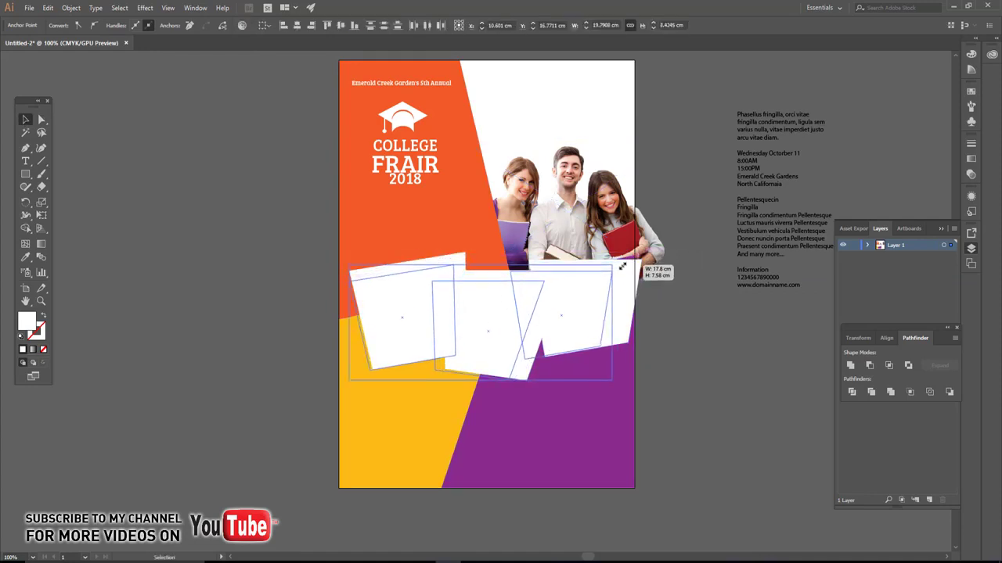
scroll(679, 342, "down", 1)
- Move the right white shape off the middle one so it stands apart
left_click(688, 318)
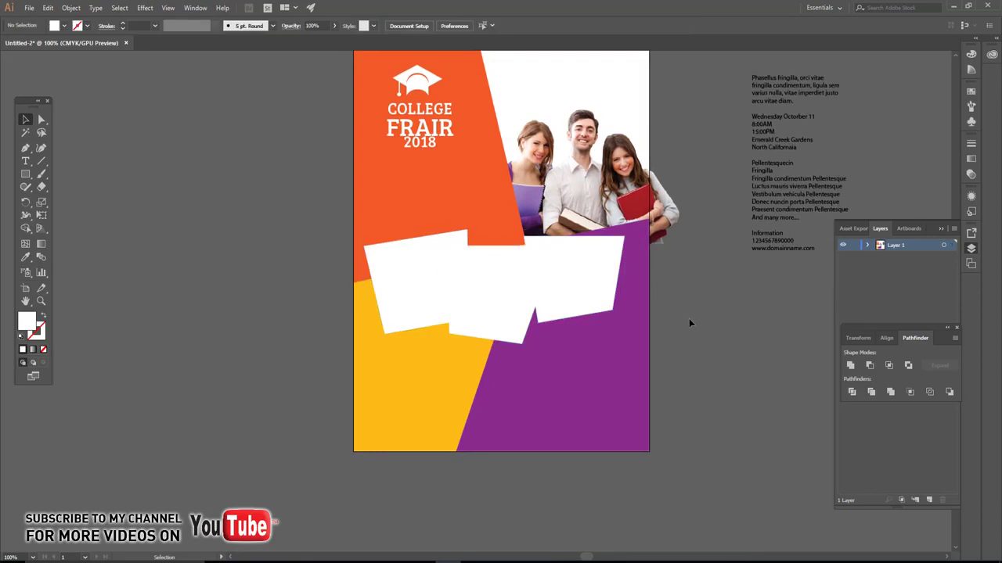
left_click(509, 313)
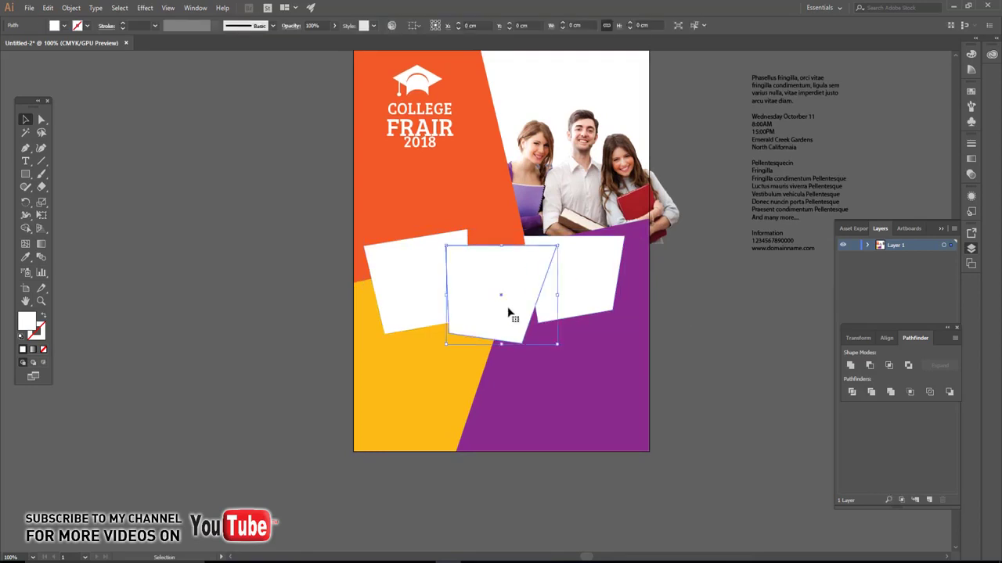
scroll(582, 303, "up", 1)
left_click(572, 288)
scroll(565, 274, "up", 1)
scroll(532, 290, "right", 1)
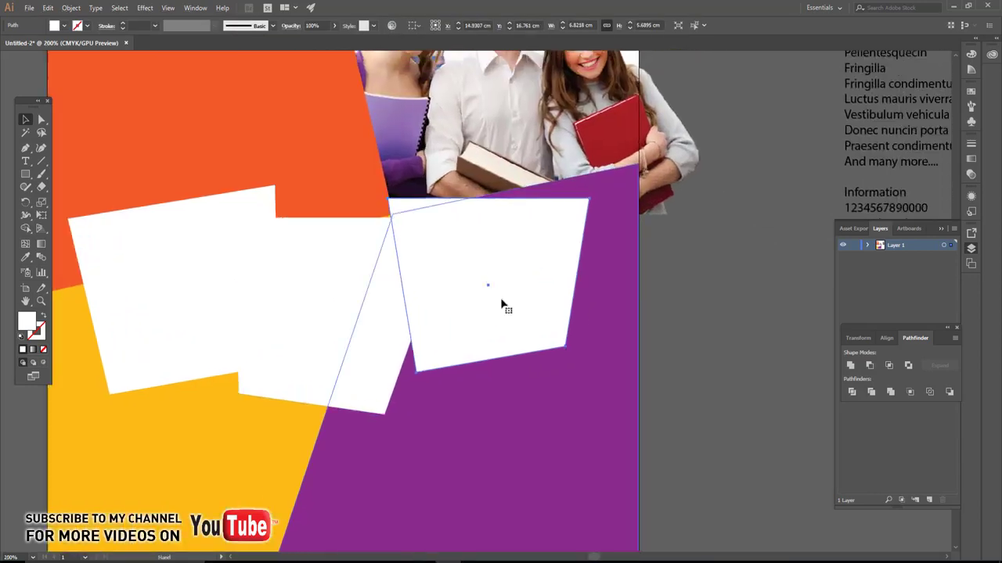
left_click_drag(501, 305, 593, 302)
scroll(572, 298, "down", 1)
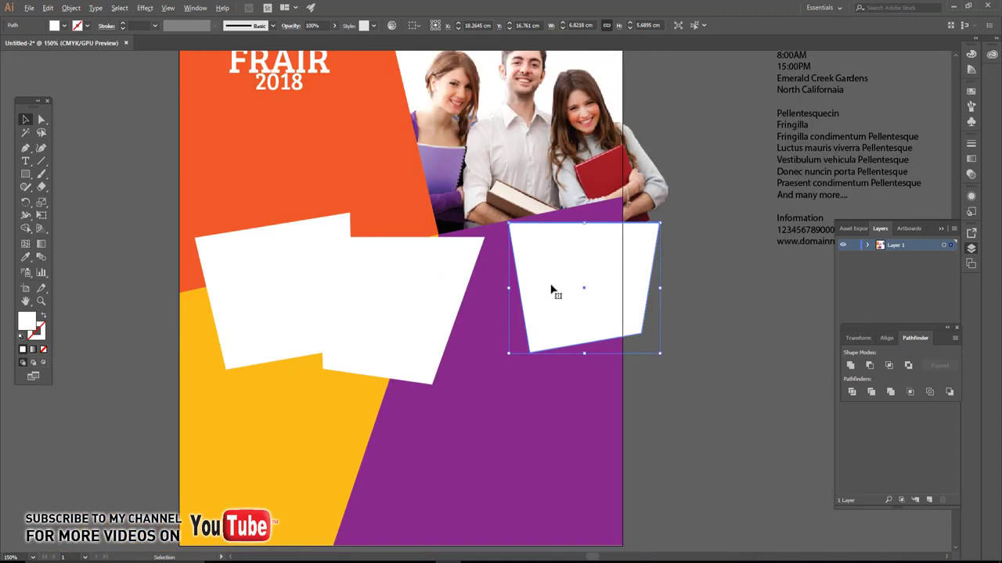
- Apply Offset Path of 0.3 cm to the right shape with Preview on
left_click(48, 8)
mouse_move(82, 253)
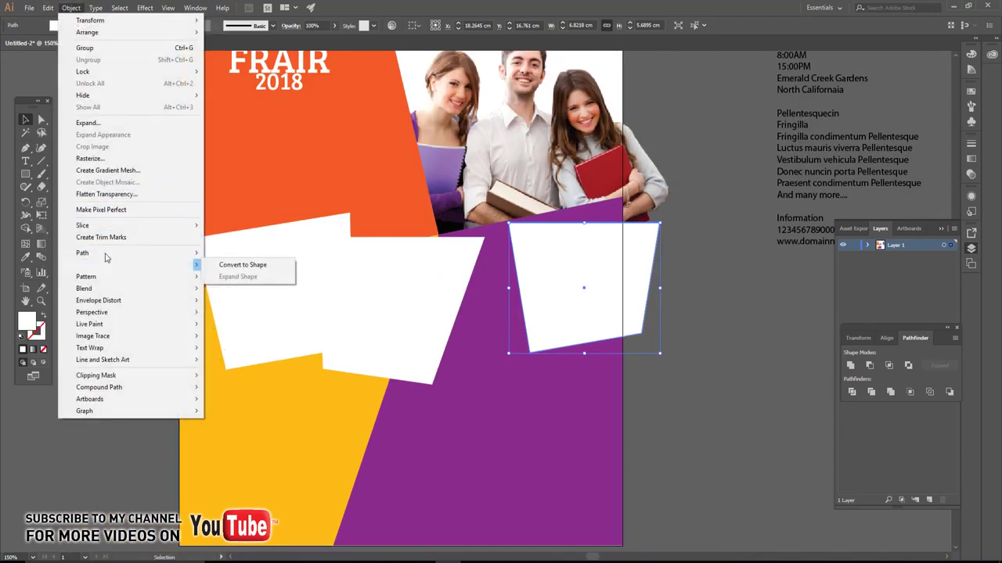
left_click(249, 288)
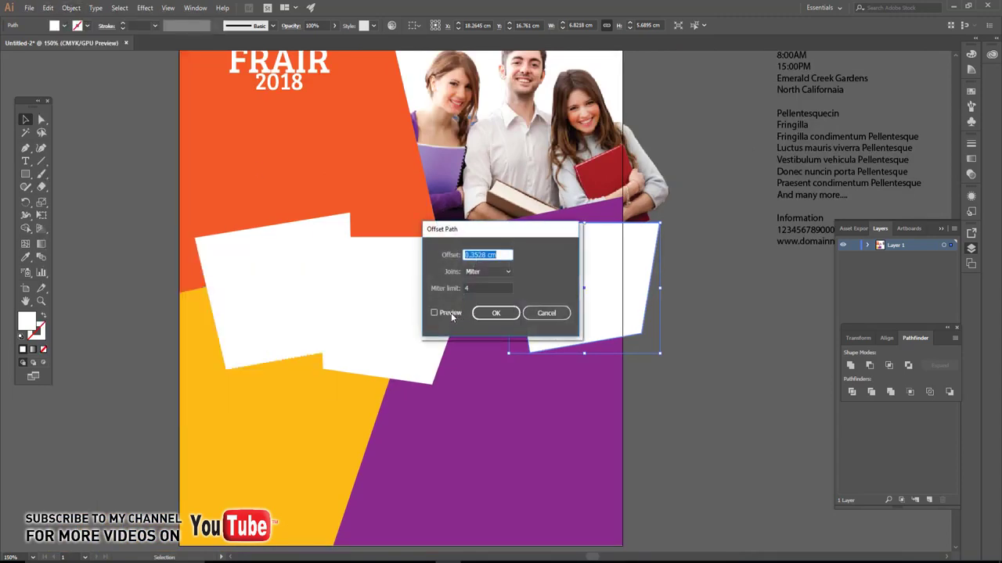
left_click(451, 313)
double_click(479, 254)
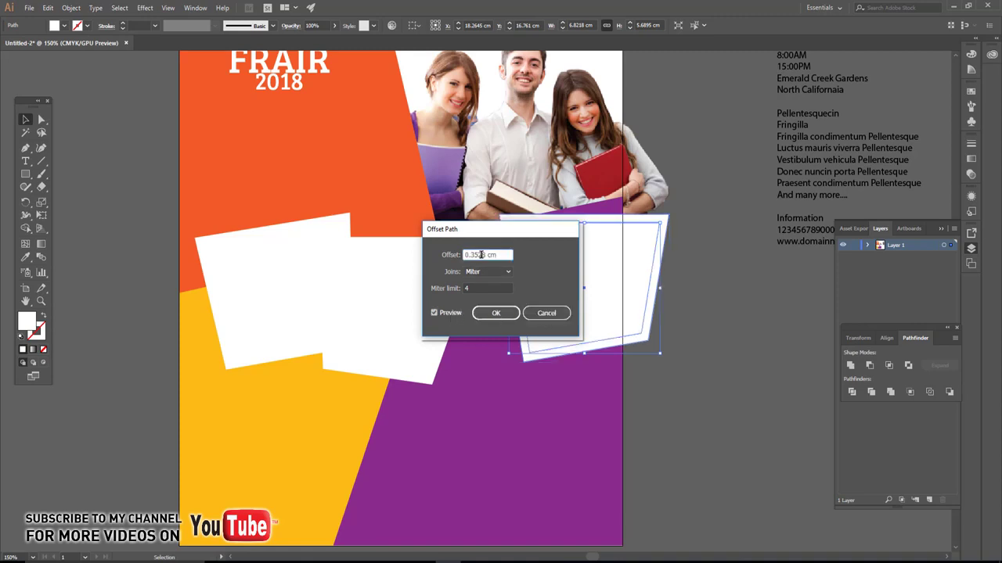
type("0.3")
key("Tab")
left_click(492, 312)
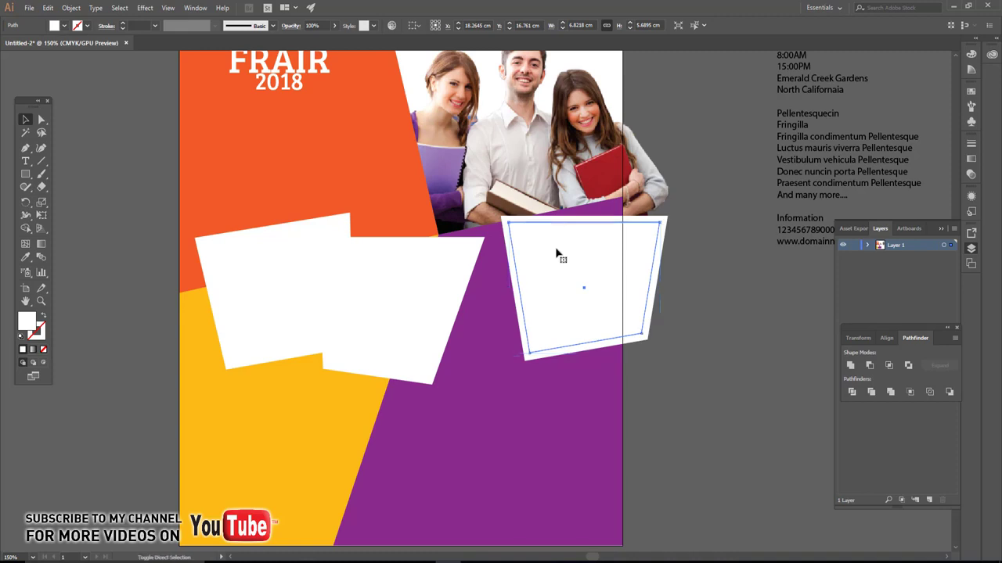
- Set the inner original shape's fill to None, leaving a thin outline
left_click(64, 26)
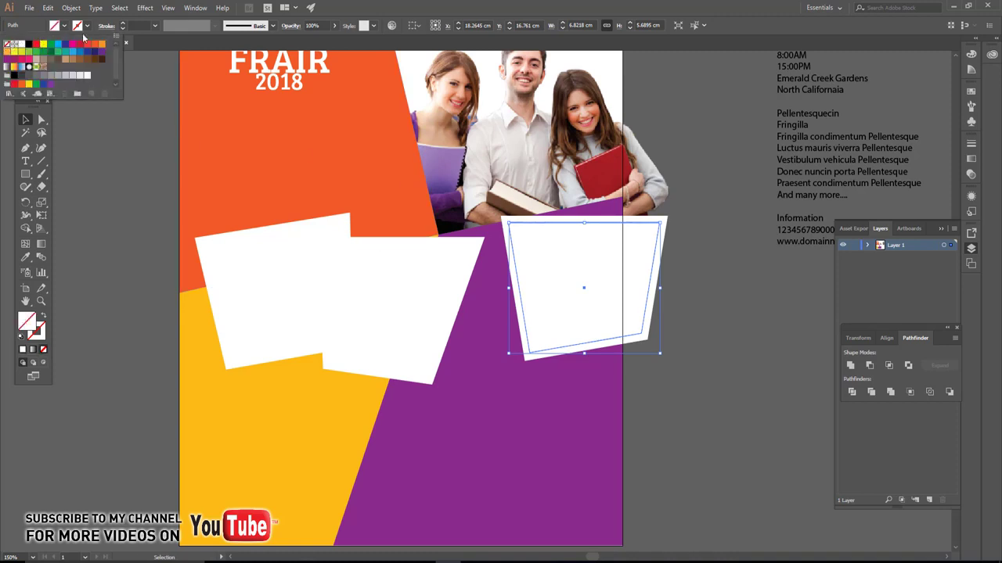
left_click(27, 47)
left_click(83, 138)
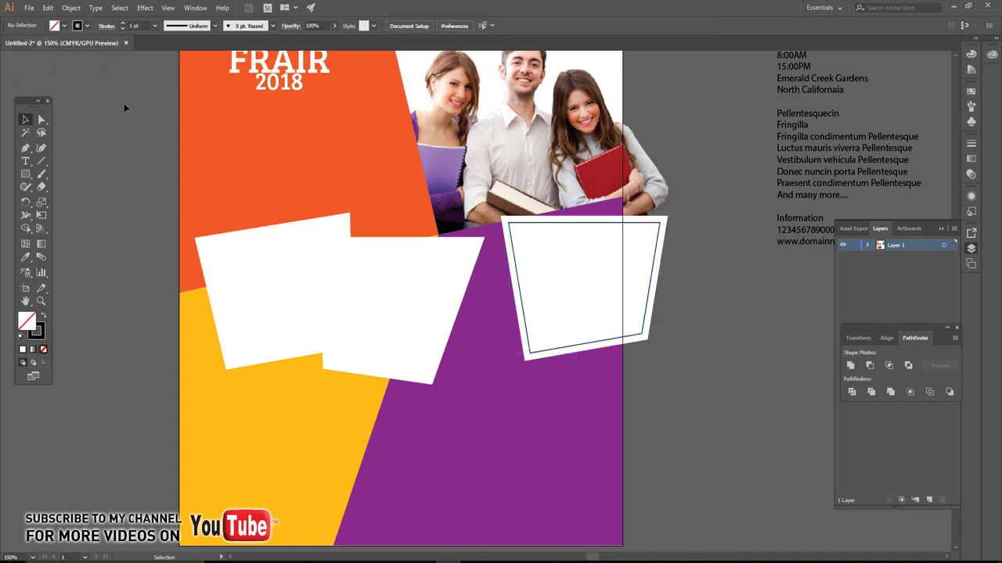
- Place the classroom photo, shrink it to about a third and move it over the right frame
left_click(29, 8)
left_click(47, 181)
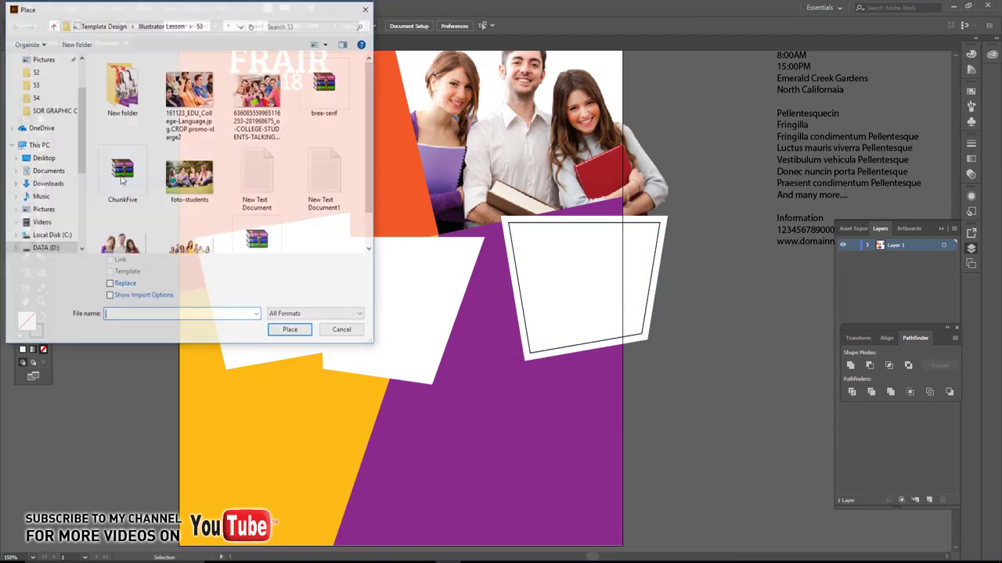
double_click(178, 98)
left_click(526, 218)
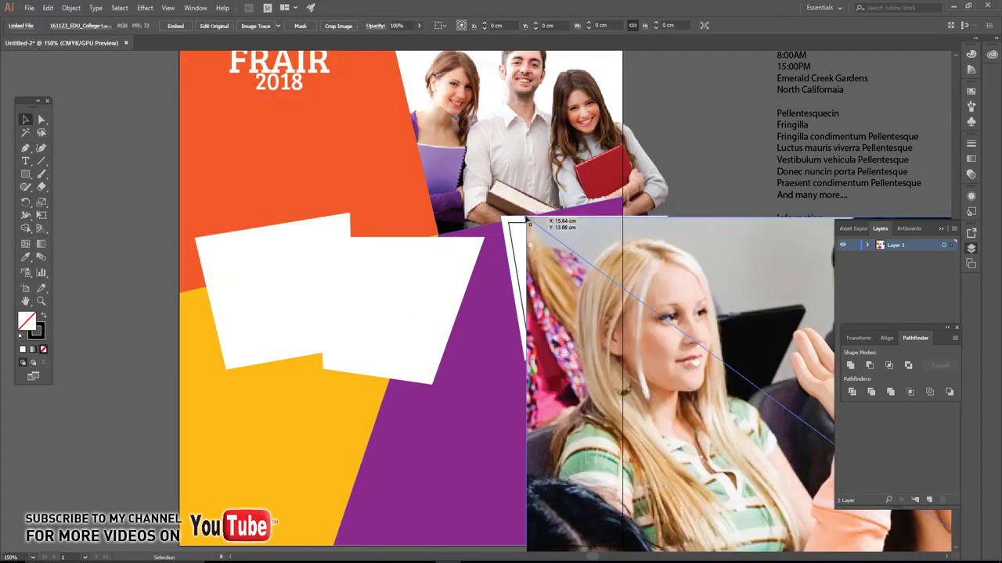
key("ctrl+z")
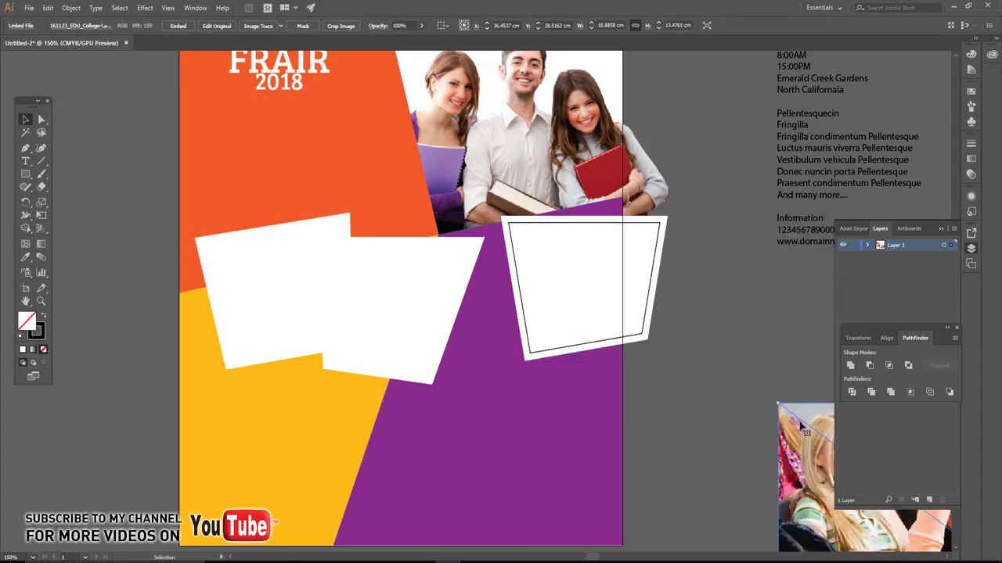
left_click_drag(458, 174, 834, 483)
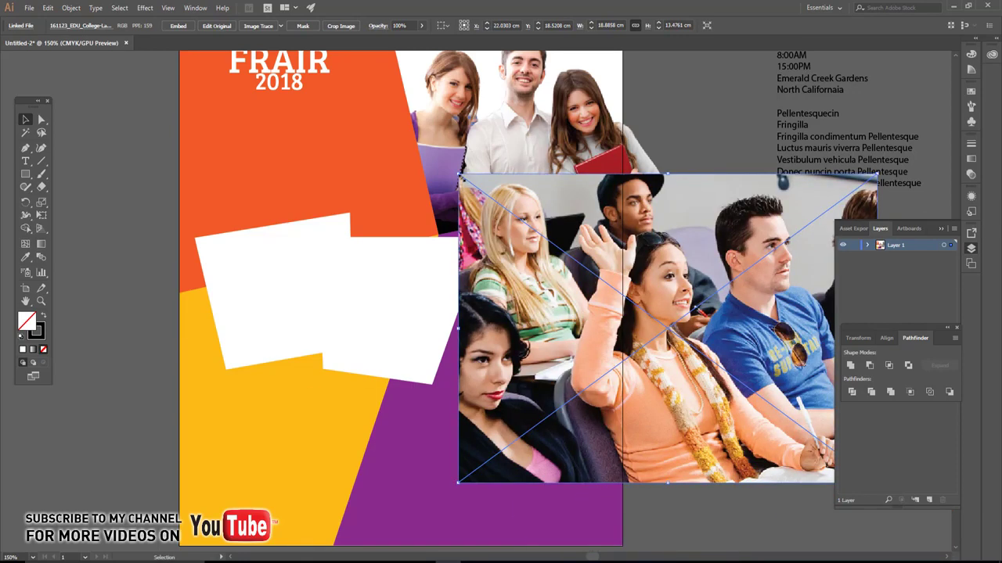
left_click_drag(458, 174, 585, 268)
left_click_drag(605, 305, 532, 255)
- Send the photo backward, enlarge it and position it over the inner frame
right_click(532, 254)
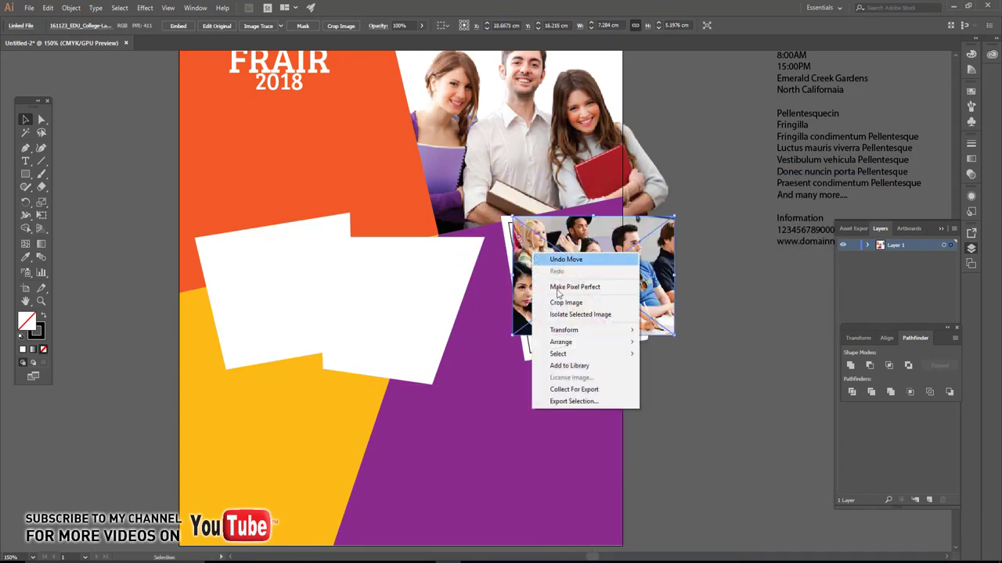
mouse_move(562, 342)
left_click(665, 365)
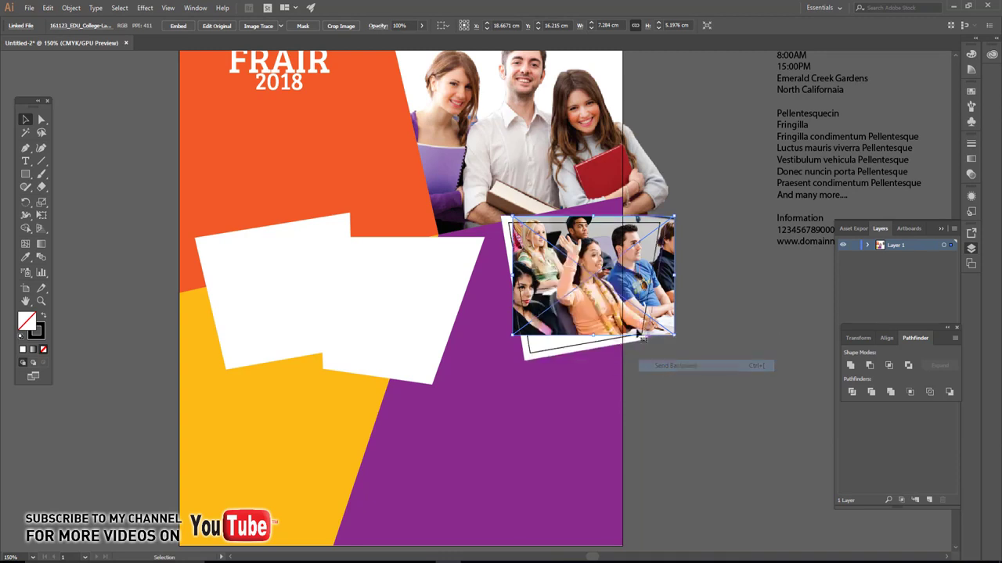
left_click_drag(675, 333, 691, 351)
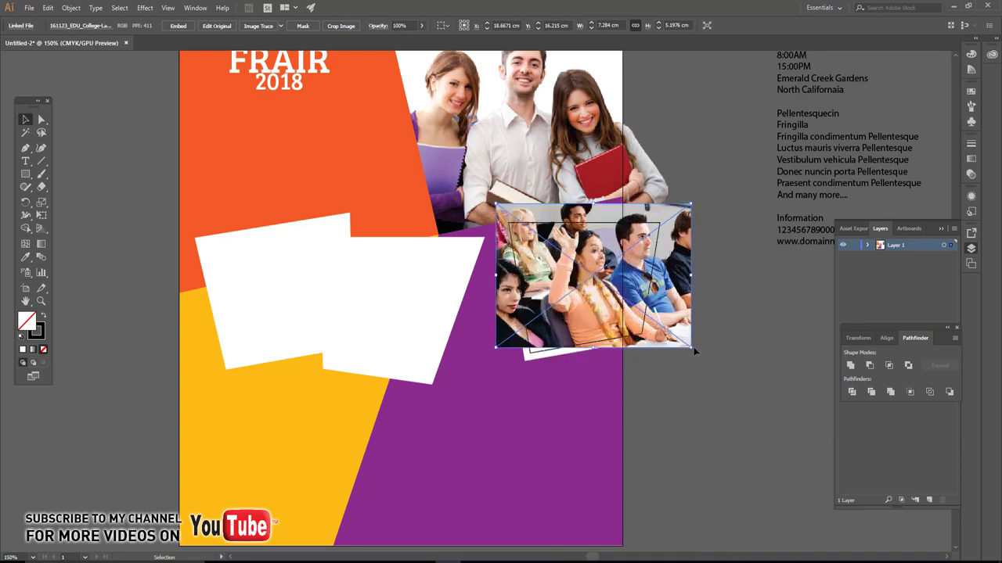
key("ctrl+equal")
left_click_drag(576, 272, 572, 299)
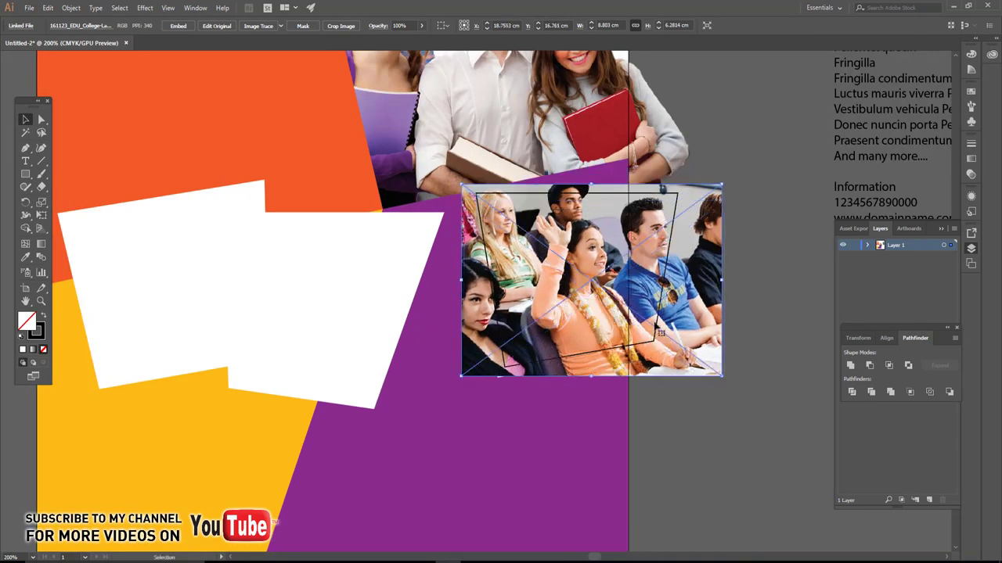
- Make a clipping mask from the photo and the skewed frame outline
left_click(618, 350, "shift")
right_click(560, 285)
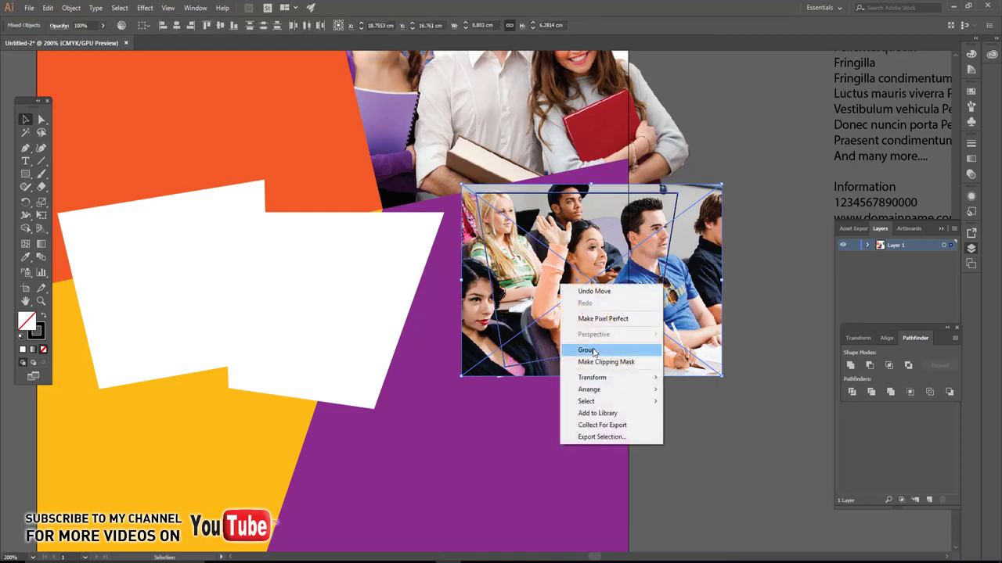
left_click(606, 361)
left_click_drag(661, 403, 794, 414)
left_click(486, 268)
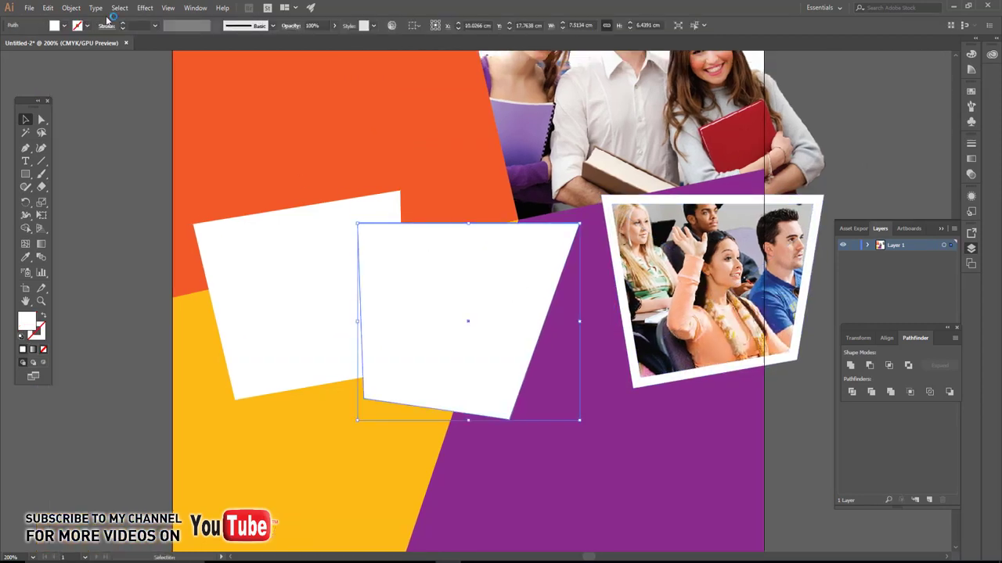
- Offset the middle white shape and remove the inner shape's fill to form its frame
left_click(72, 8)
mouse_move(84, 265)
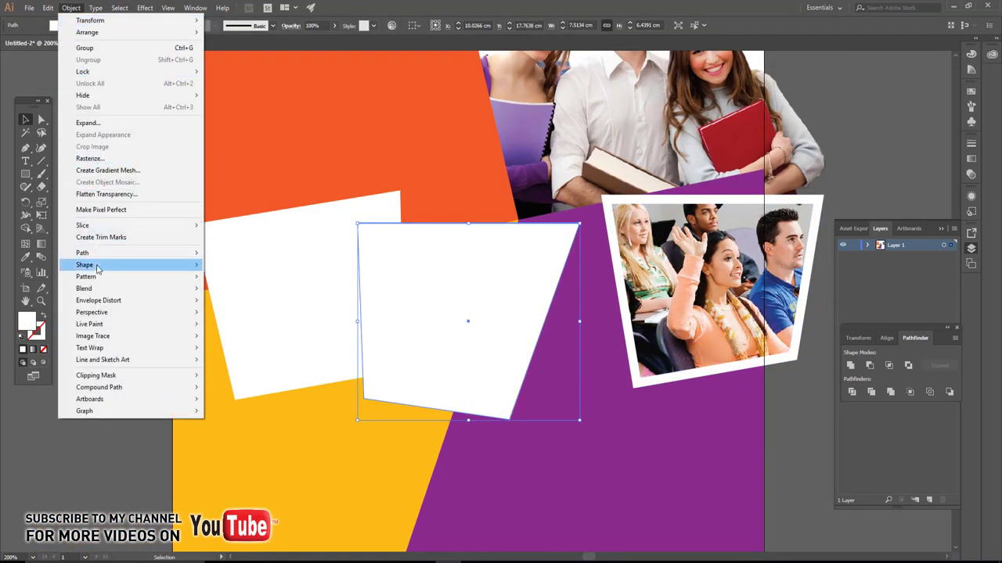
left_click(246, 289)
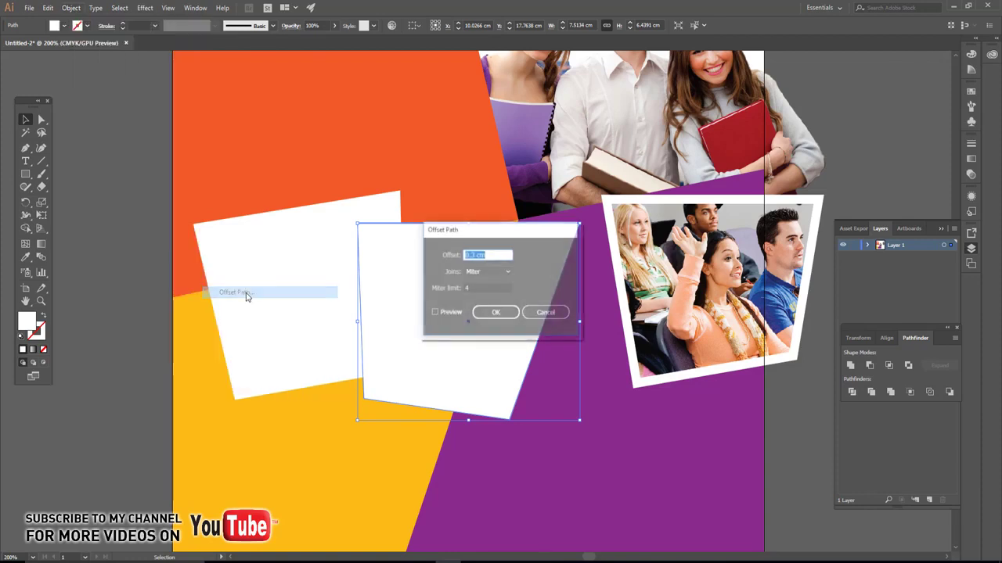
left_click(487, 314)
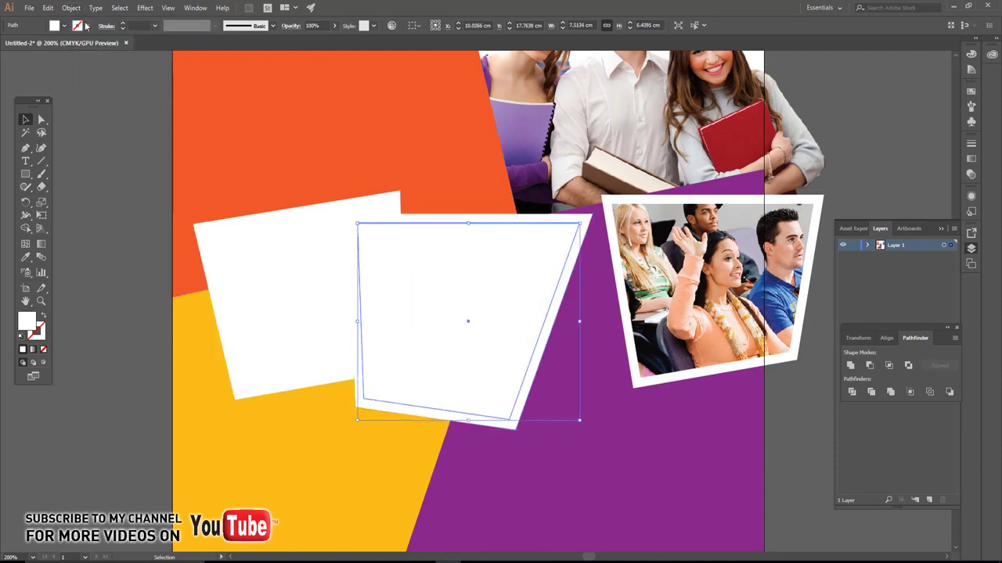
left_click(56, 26)
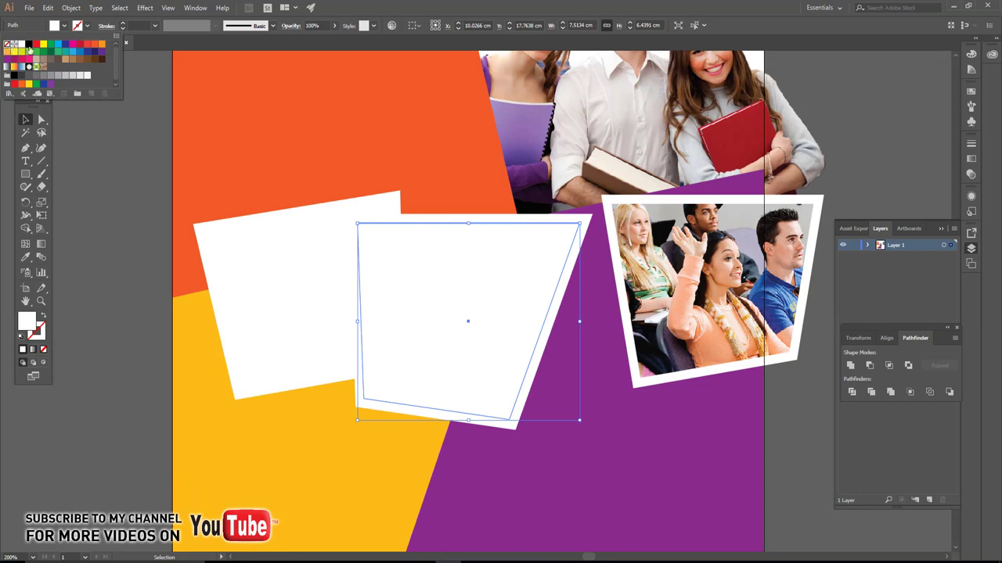
left_click(88, 26)
left_click(28, 44)
left_click(119, 170)
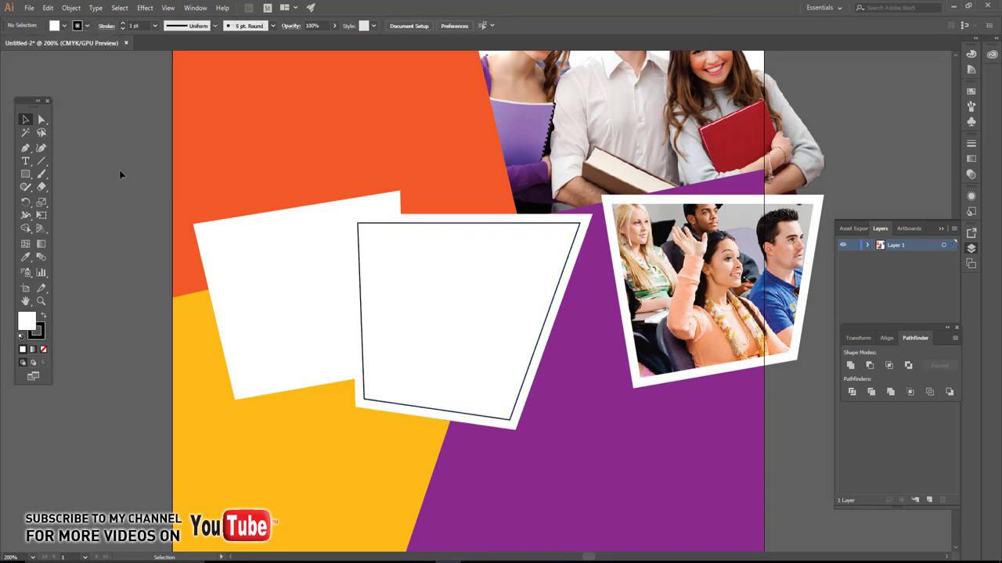
- Place the thumbs-up group photo and size it over the middle frame
left_click(29, 8)
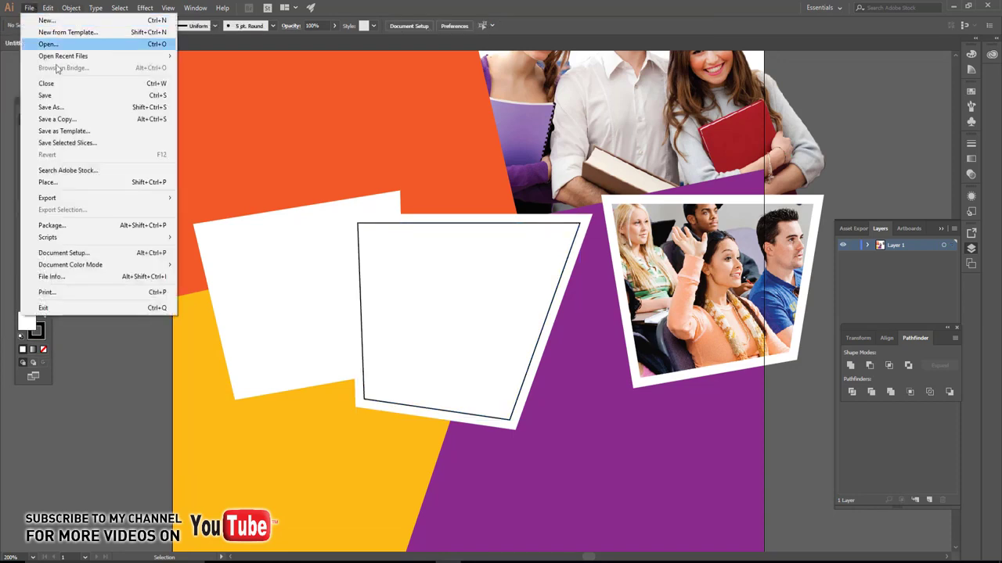
left_click(48, 181)
left_click(257, 98)
left_click(284, 332)
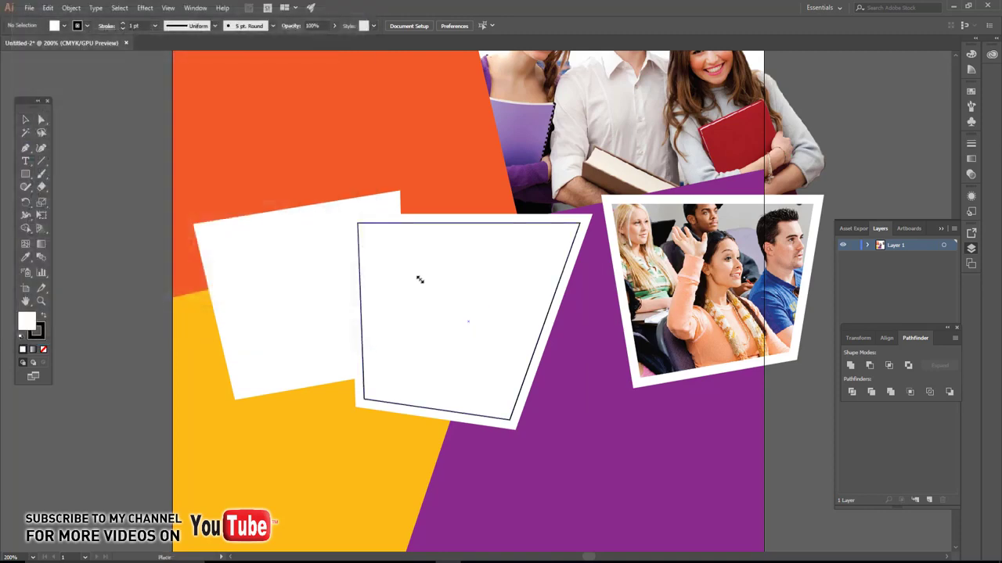
left_click_drag(420, 283, 646, 449)
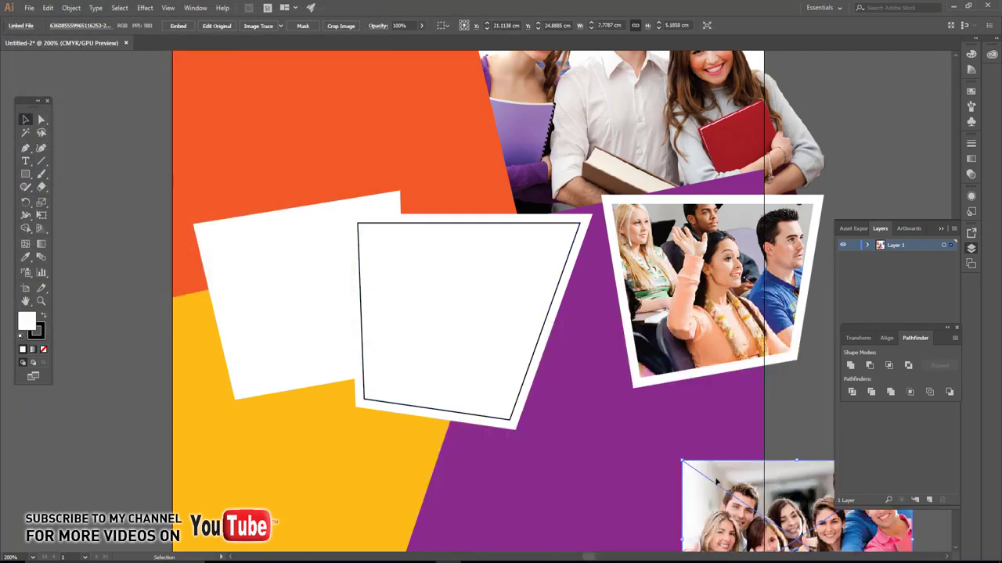
left_click_drag(579, 374, 349, 216)
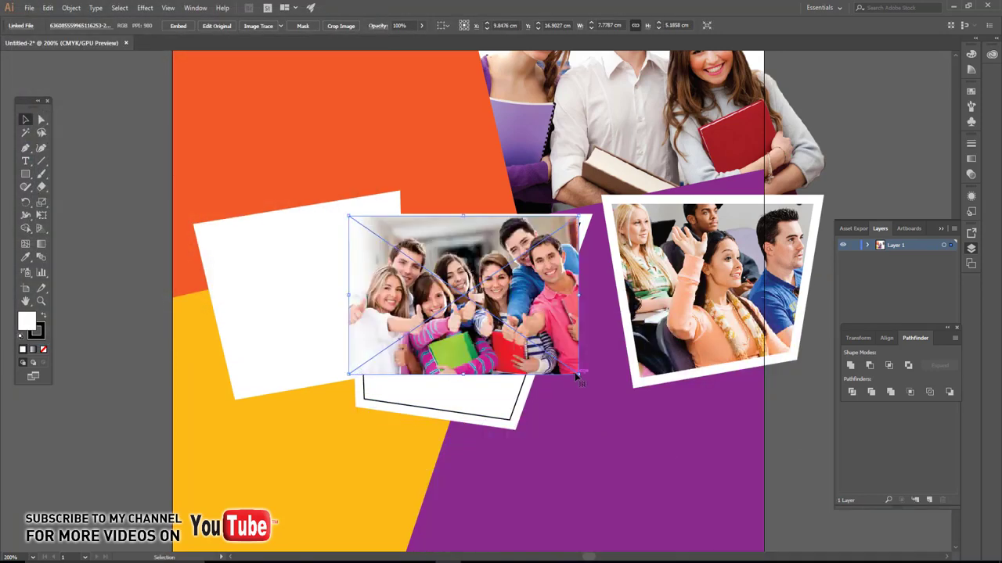
left_click_drag(576, 377, 644, 421)
- Send the group photo behind the white frame and clip it into the tilted frame
right_click(459, 321)
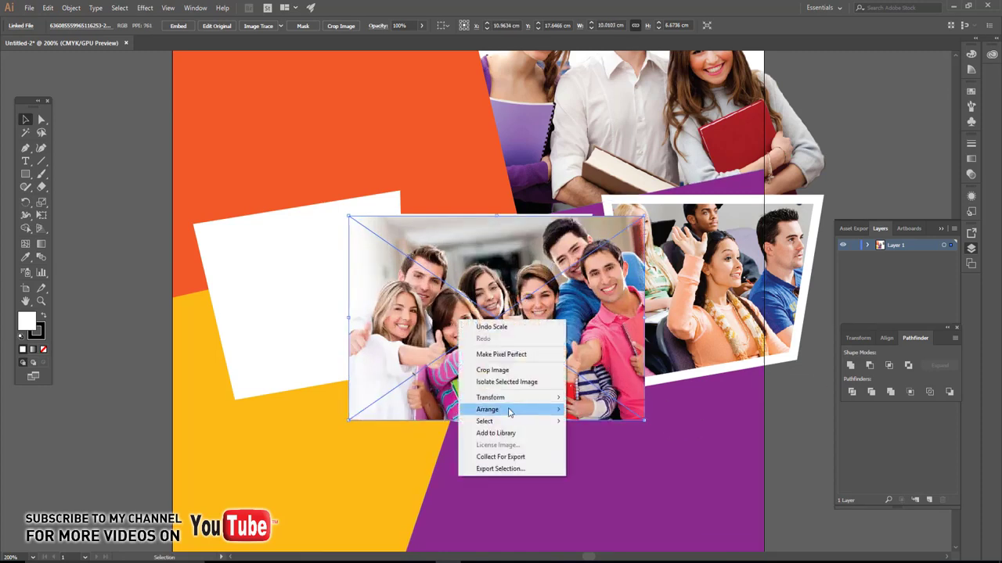
left_click(600, 433)
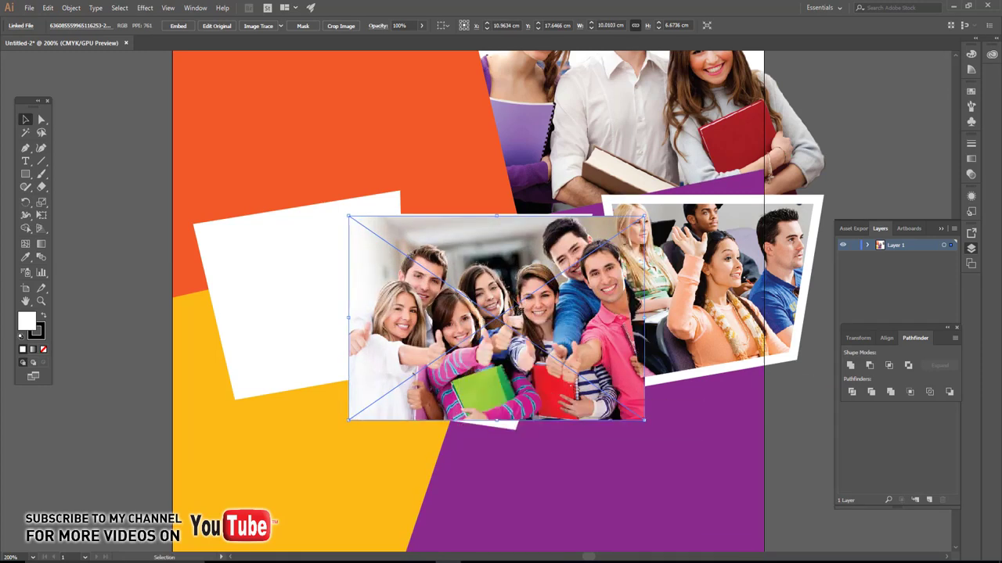
right_click(498, 291)
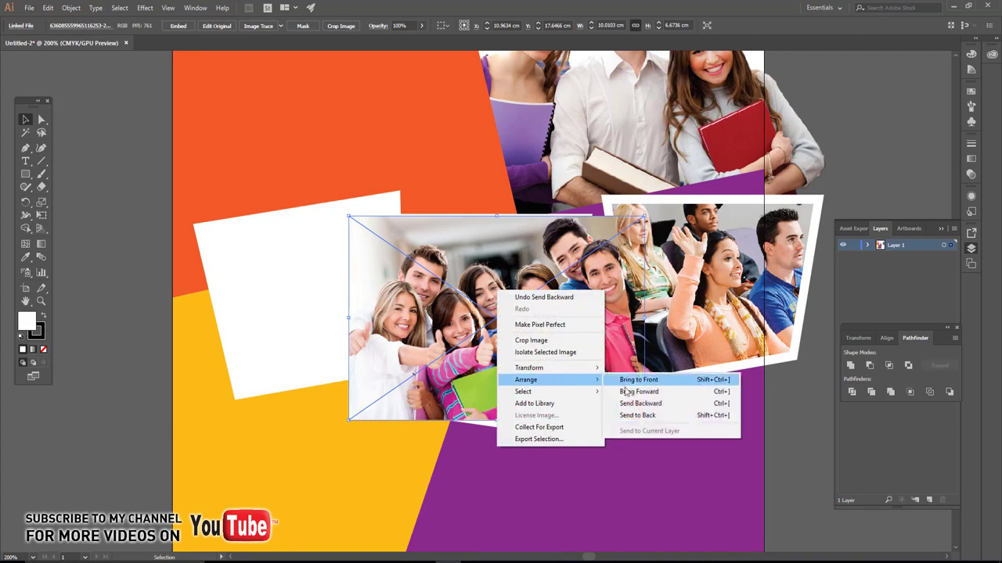
left_click(638, 405)
right_click(499, 282)
mouse_move(528, 369)
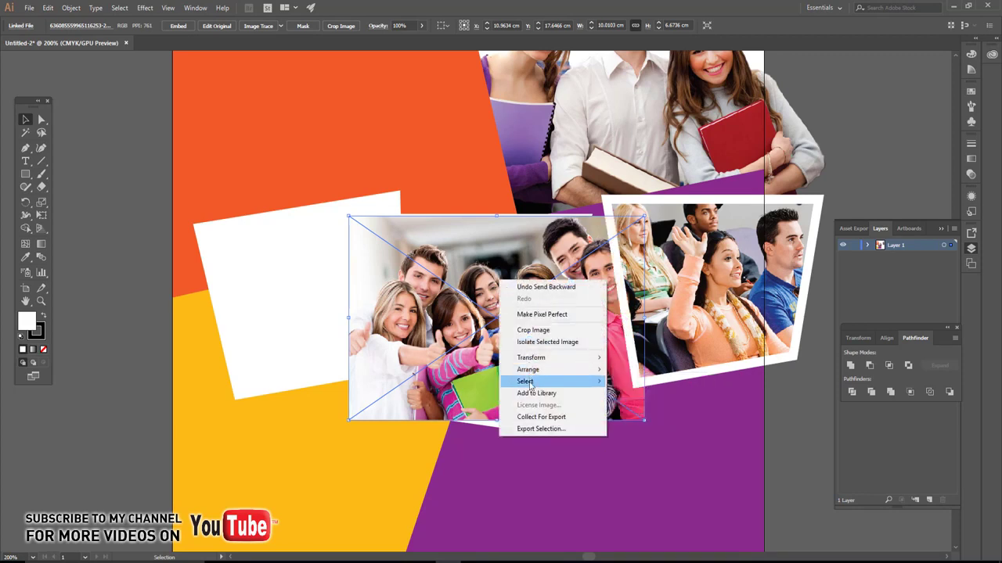
left_click(634, 398)
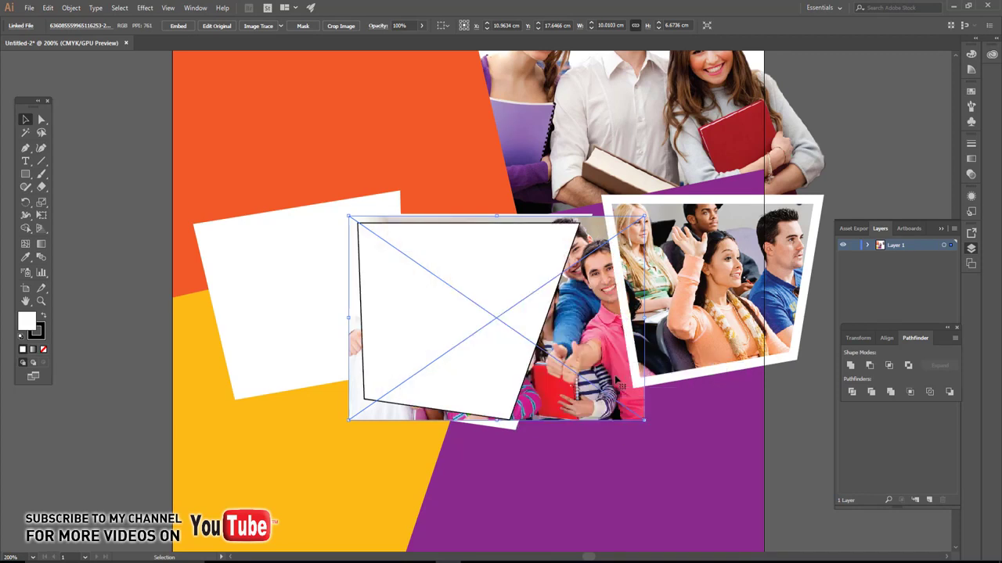
right_click(485, 240)
left_click(512, 318)
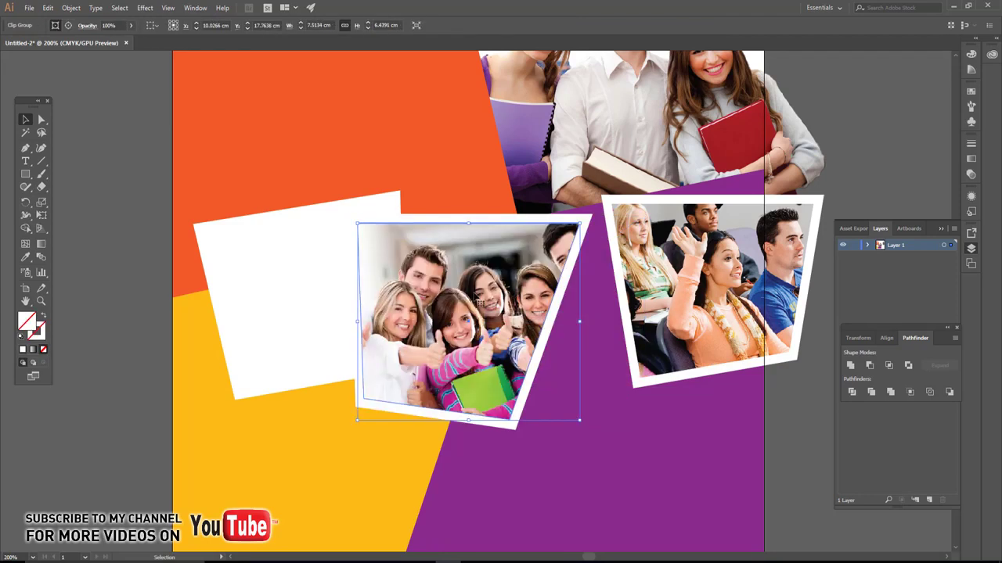
- Reposition the photo inside the clip group, then exit isolation and select the left white shape
double_click(490, 290)
left_click_drag(494, 290, 461, 291)
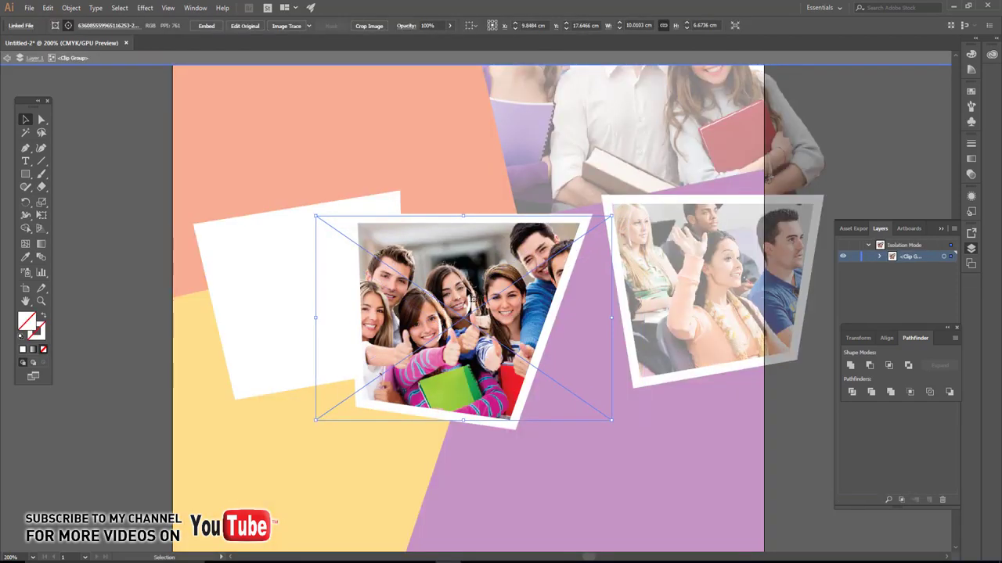
left_click_drag(514, 321, 508, 331)
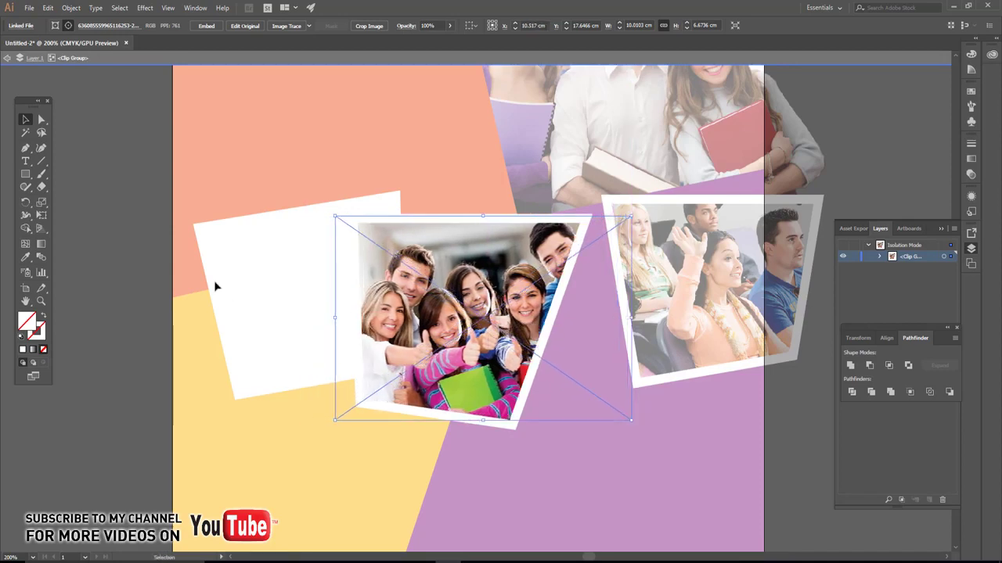
double_click(146, 243)
left_click_drag(273, 301, 441, 307)
left_click(441, 308)
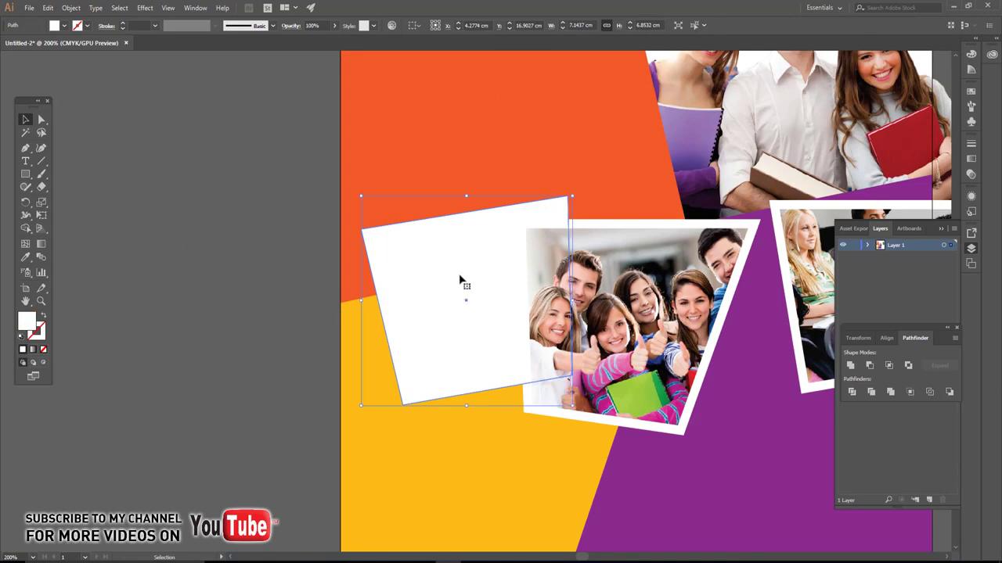
- Offset the left white shape into a border and give the inner shape a black stroke
key("ctrl+shift+bracketright")
left_click(72, 7)
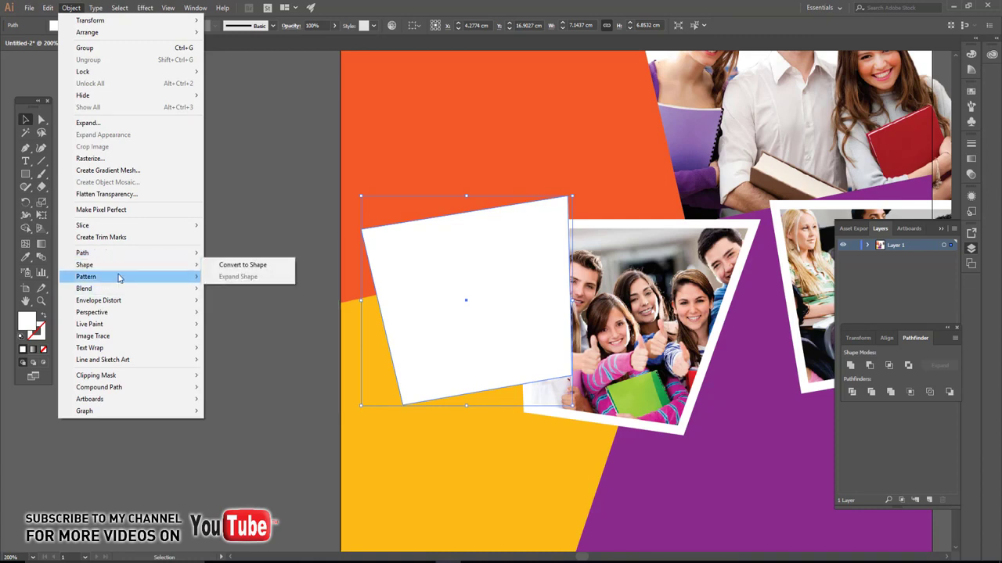
mouse_move(117, 253)
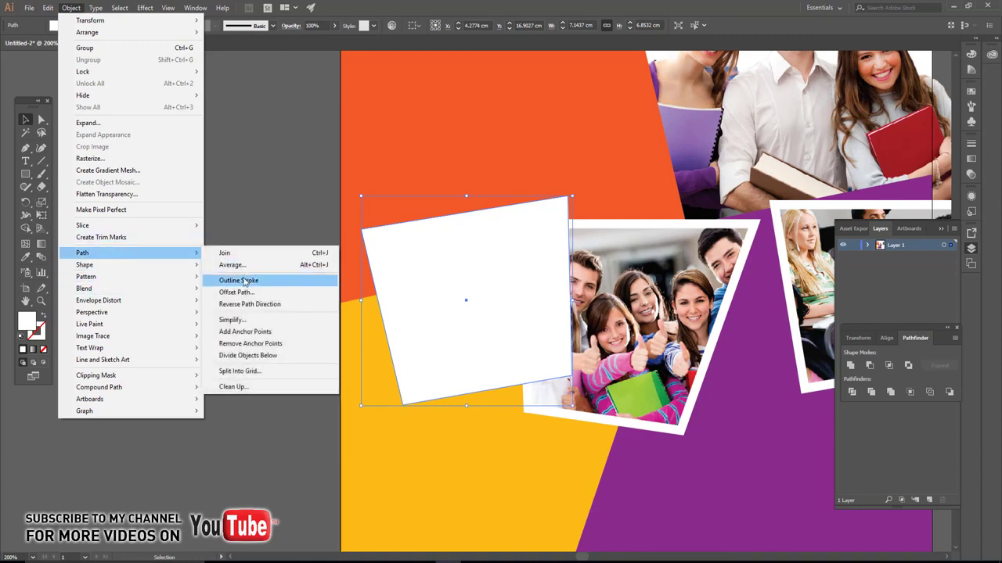
left_click(235, 291)
key("Return")
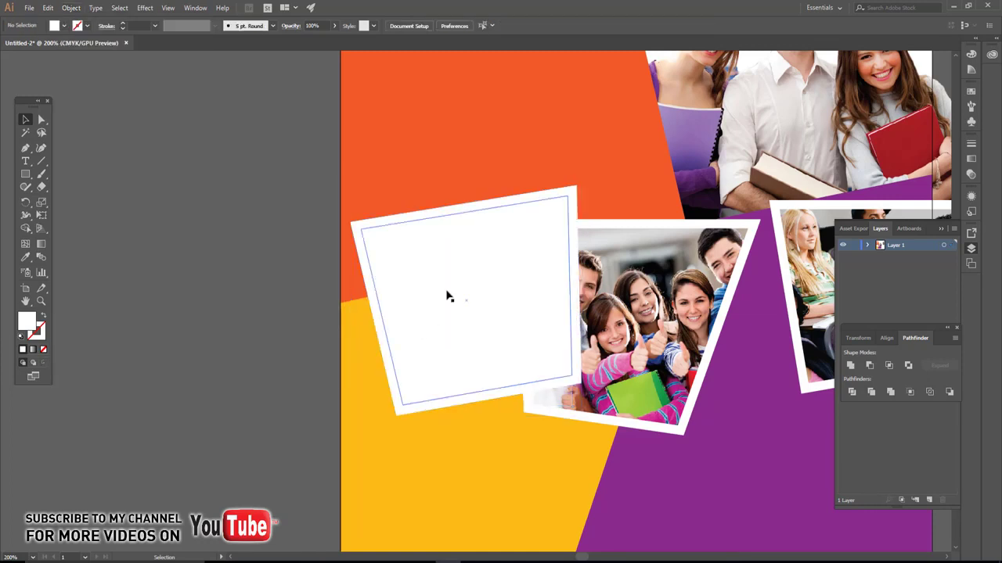
left_click(448, 292)
left_click(86, 26)
left_click(32, 43)
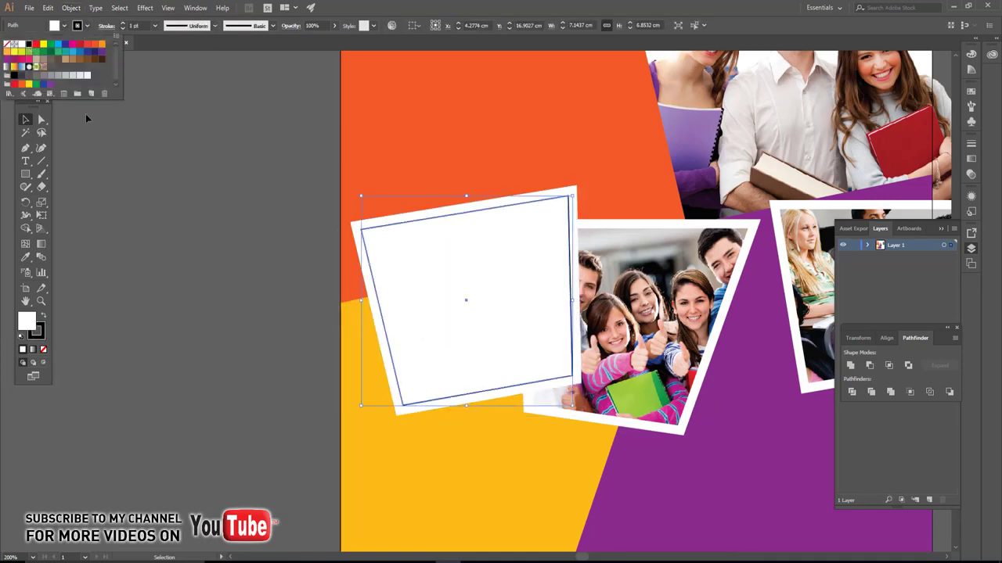
- Place the foto-students image, scaled down and positioned over the left frame
left_click(31, 7)
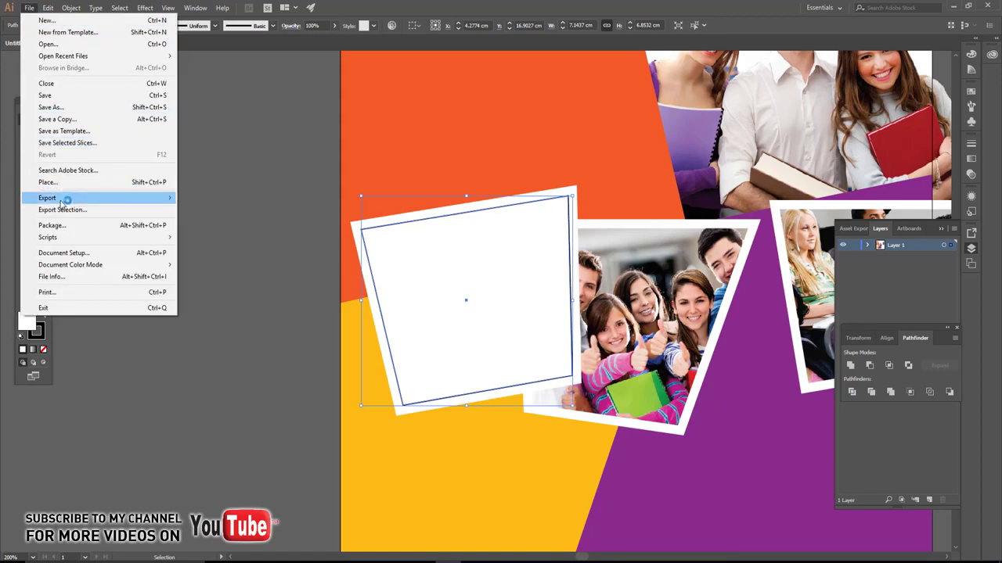
left_click(54, 180)
left_click(191, 184)
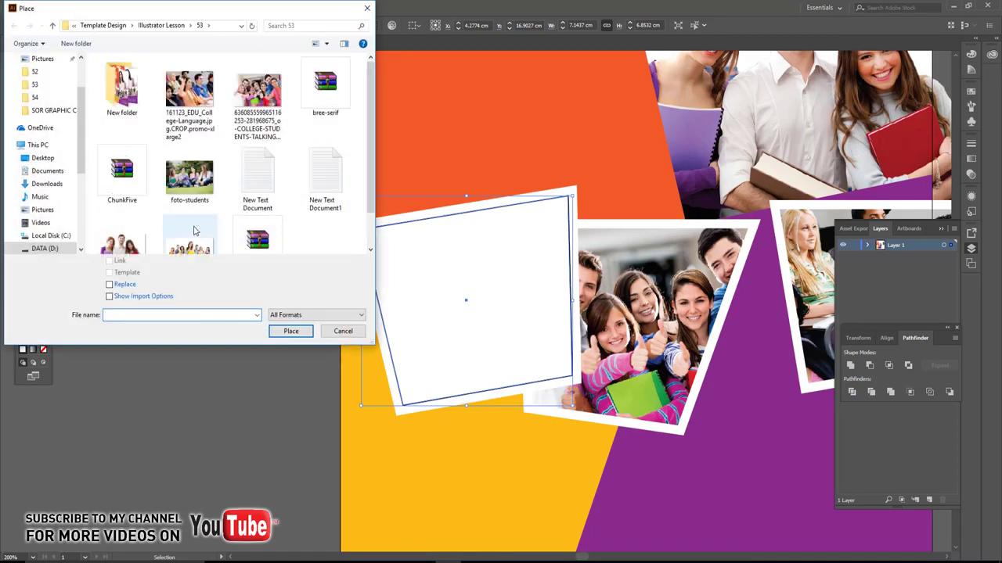
left_click(291, 331)
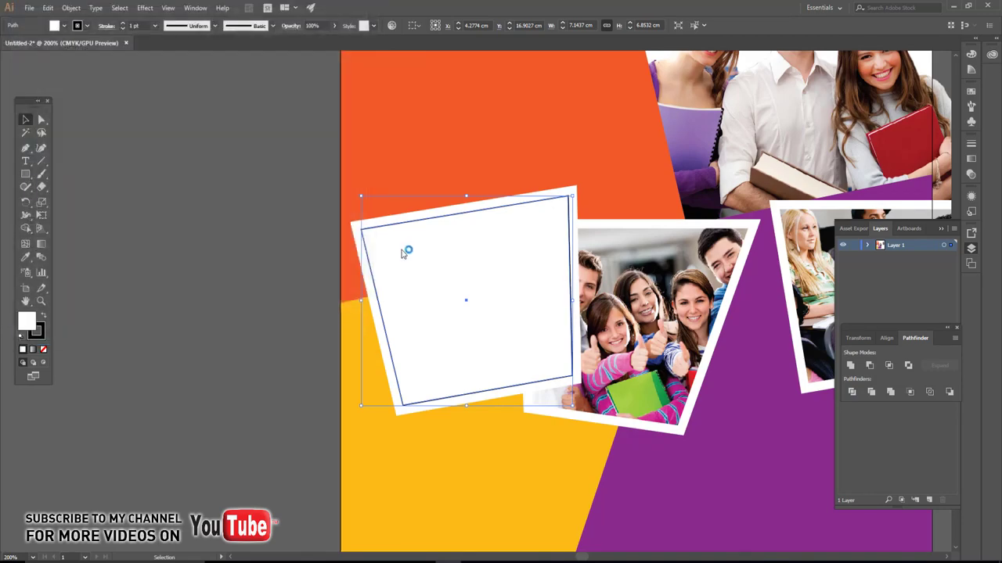
left_click(394, 230)
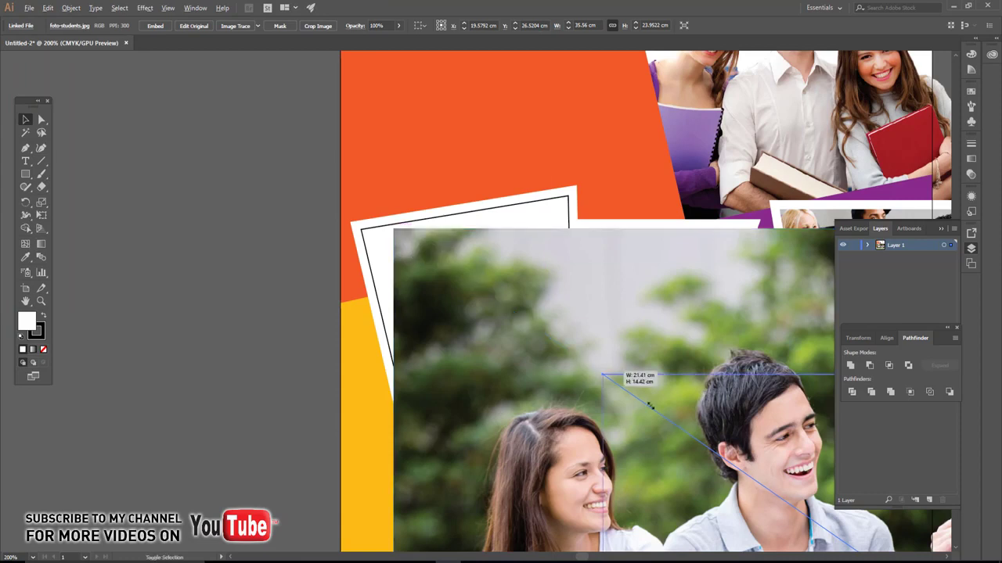
left_click_drag(393, 229, 760, 469)
mouse_move(440, 258)
left_mouse_down()
mouse_move(351, 211)
mouse_move(309, 206)
mouse_move(305, 191)
left_mouse_up()
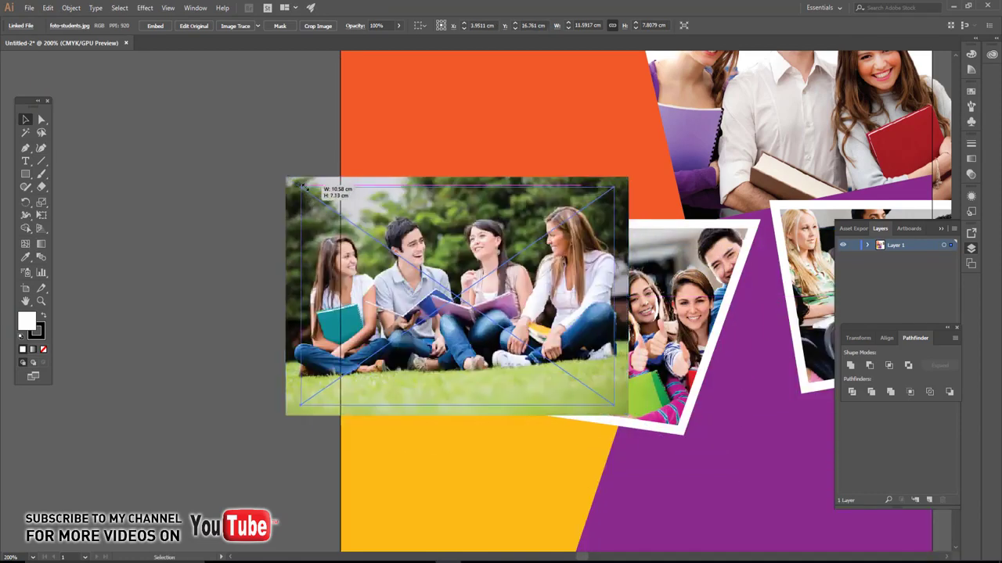
- Send the students photo behind the frame and clip it inside
right_click(439, 264)
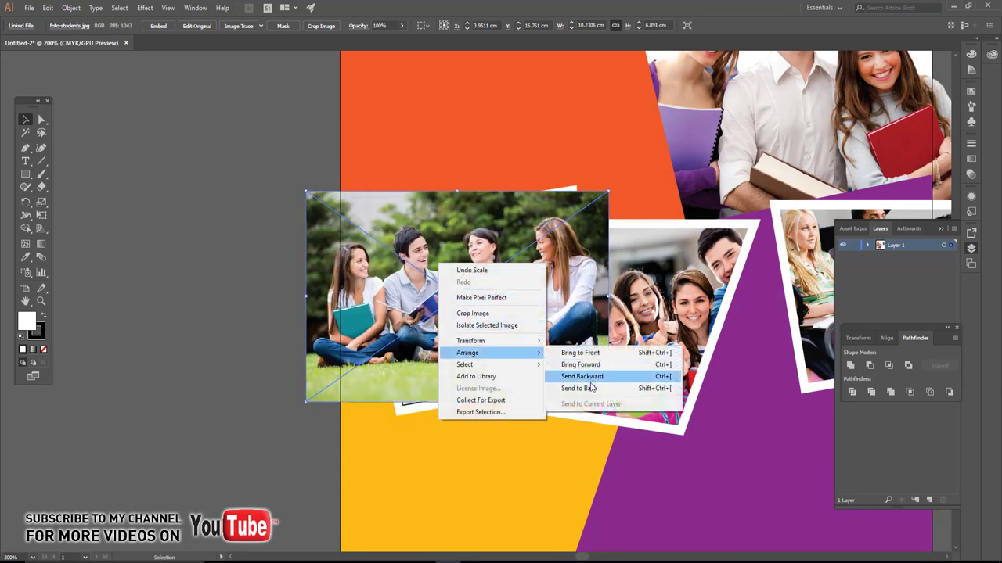
left_click(579, 389)
left_click(393, 229, "shift")
right_click(437, 254)
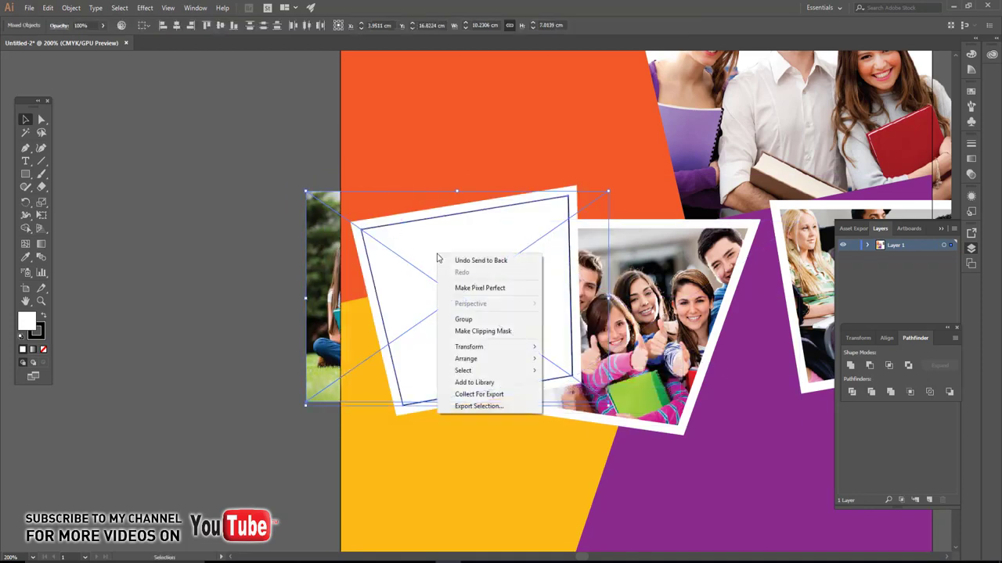
left_click(477, 332)
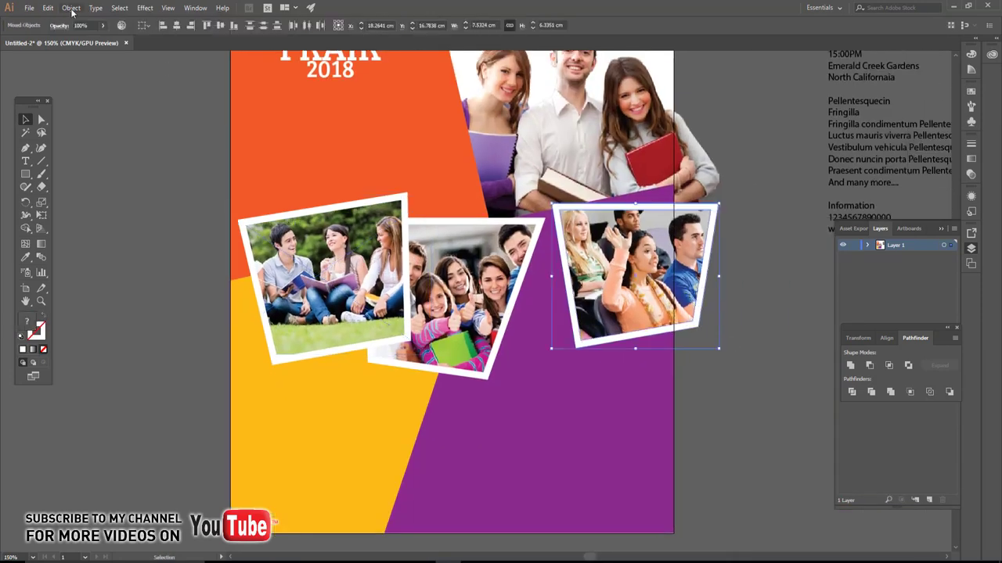
- Clip the middle photo to its white frame
left_click(72, 8)
left_click(78, 45)
left_click(469, 371)
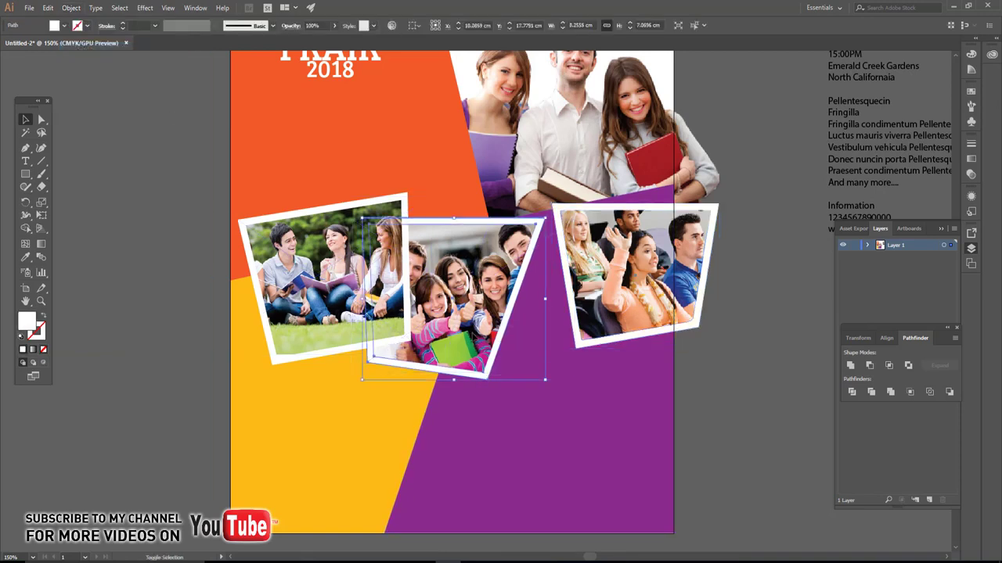
right_click(477, 320)
left_click(496, 396)
- Group the left photo's pieces after a failed clipping-mask attempt
left_click(325, 329)
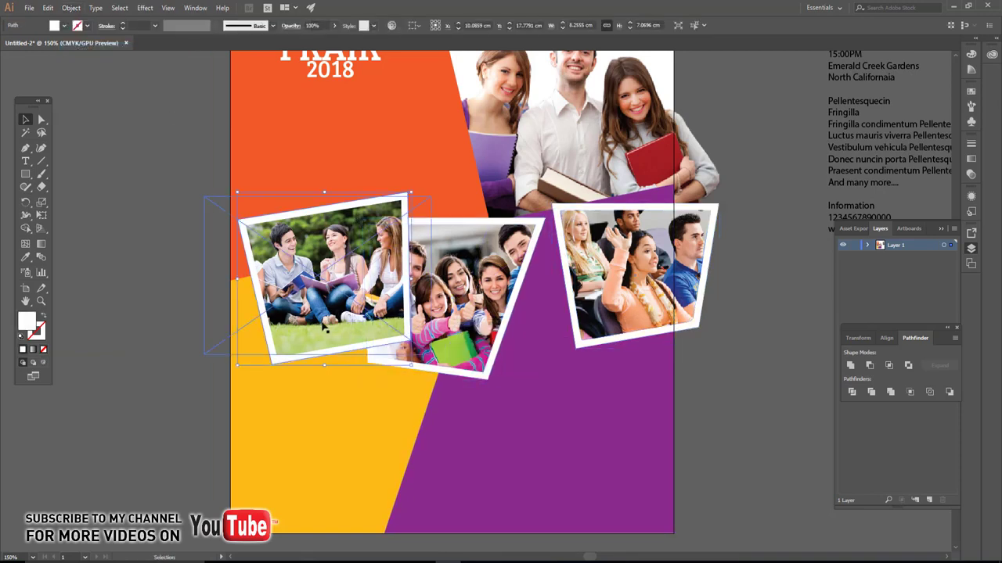
left_click(325, 329, "shift")
right_click(319, 259)
left_click(360, 336)
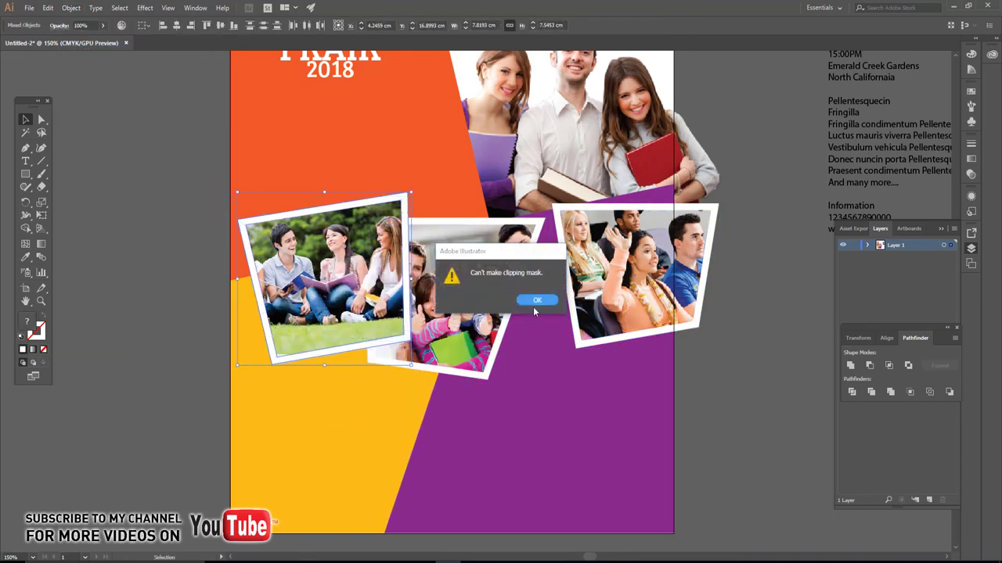
left_click(536, 303)
right_click(327, 296)
left_click(360, 365)
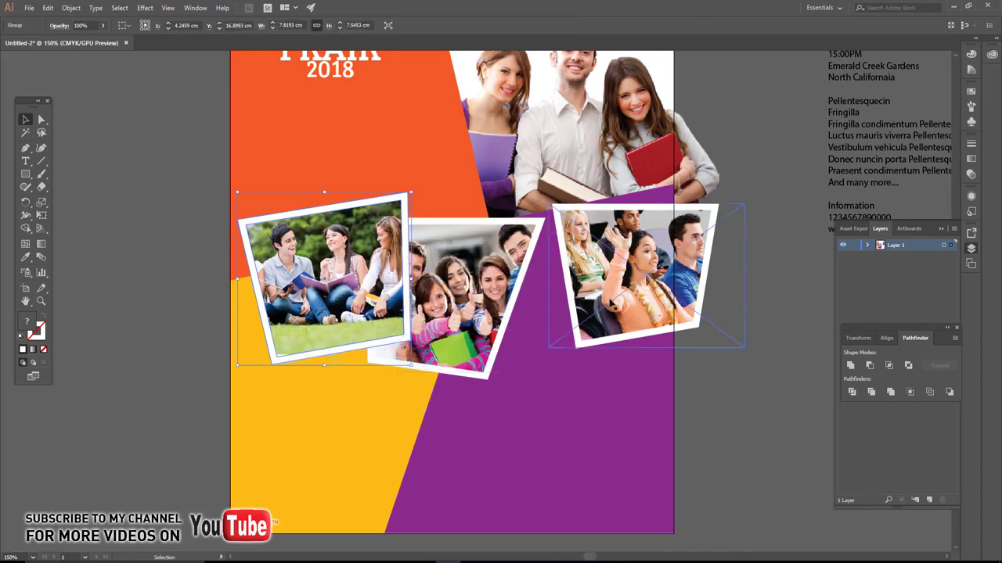
- Overlap the right photo onto the middle, shrink the photos, and bring middle and right forward
left_click_drag(599, 296, 544, 294)
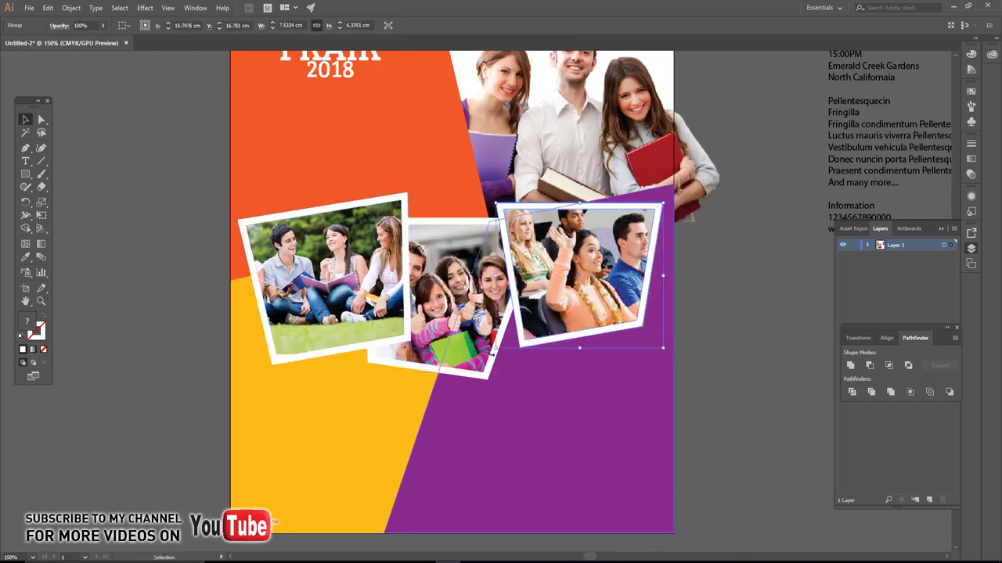
left_click(345, 334, "shift")
left_click_drag(662, 379, 648, 363)
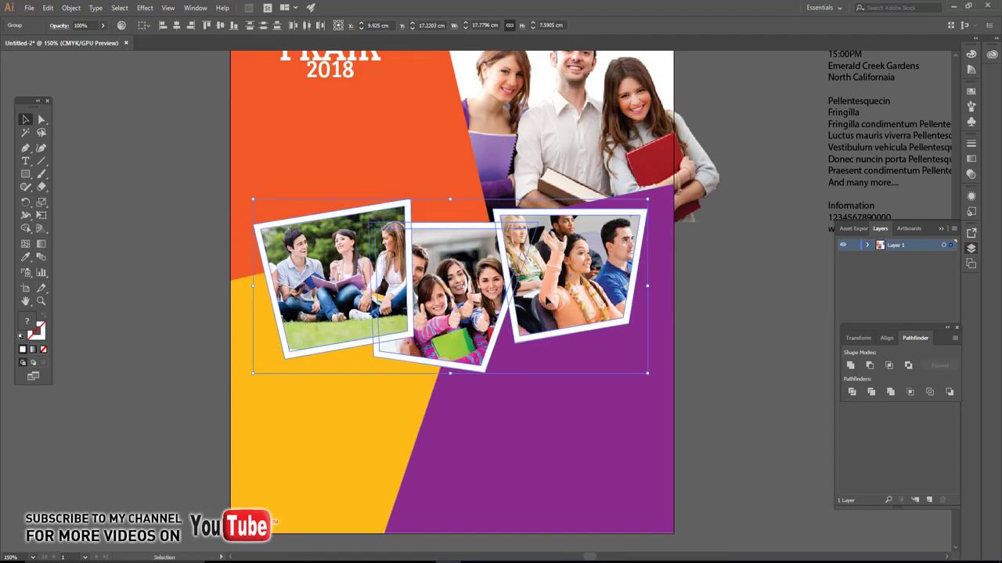
left_click(722, 291)
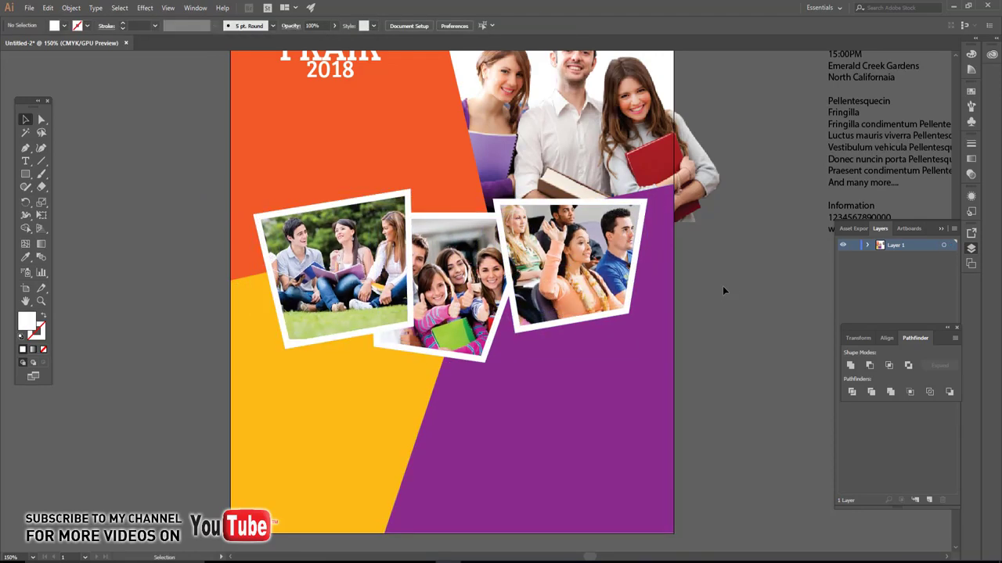
left_click_drag(722, 286, 774, 280)
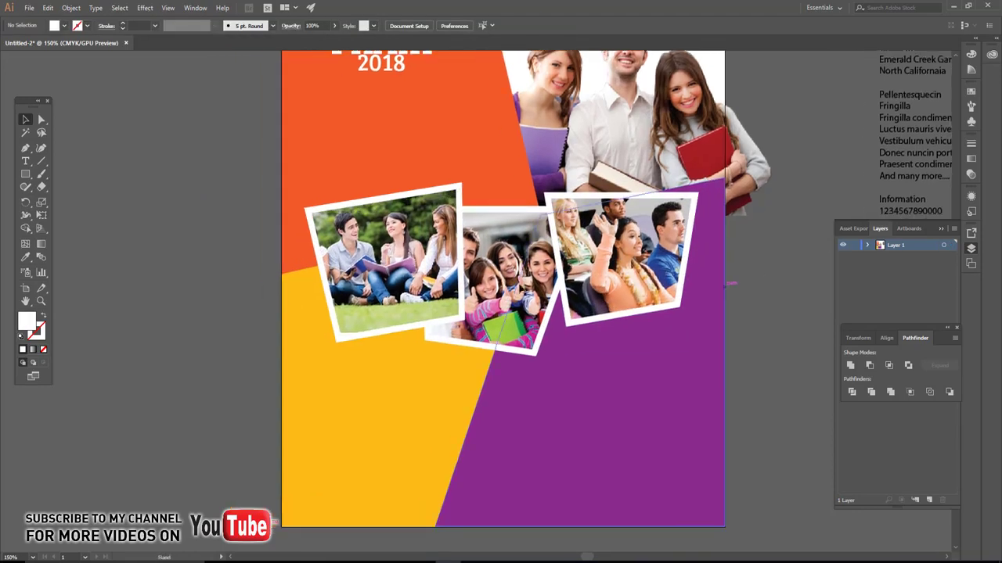
left_click(625, 296)
key("ctrl+shift+bracketright")
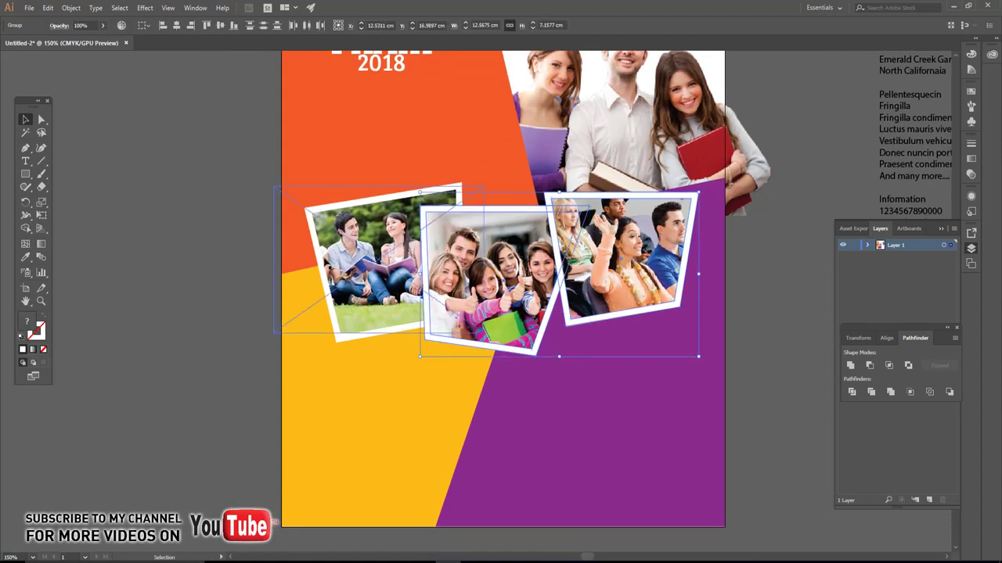
- Raise the left photo, tighten the middle and right photos' overlap, and zoom out
left_click_drag(388, 262, 381, 209)
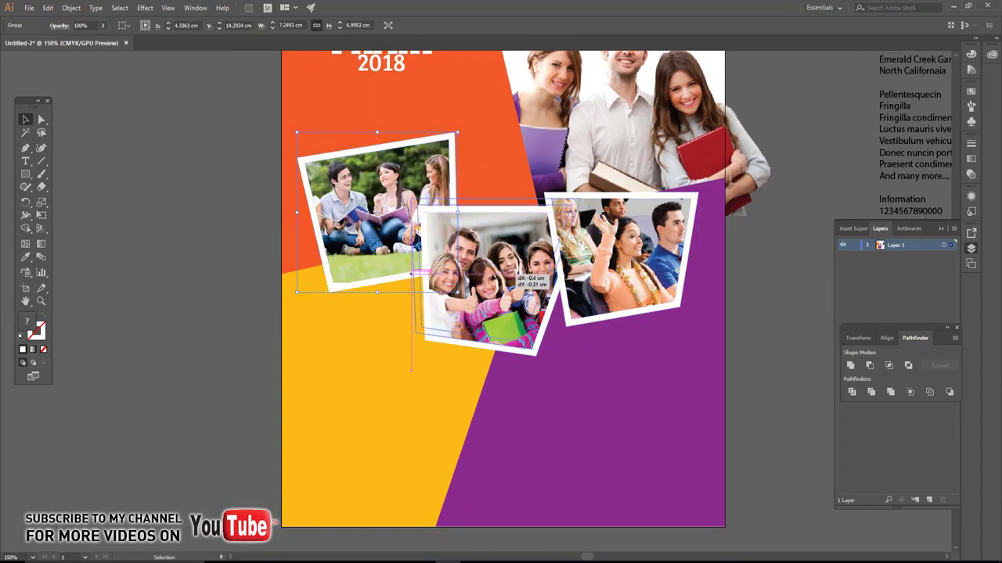
left_click_drag(513, 274, 493, 274)
left_click_drag(619, 250, 606, 250)
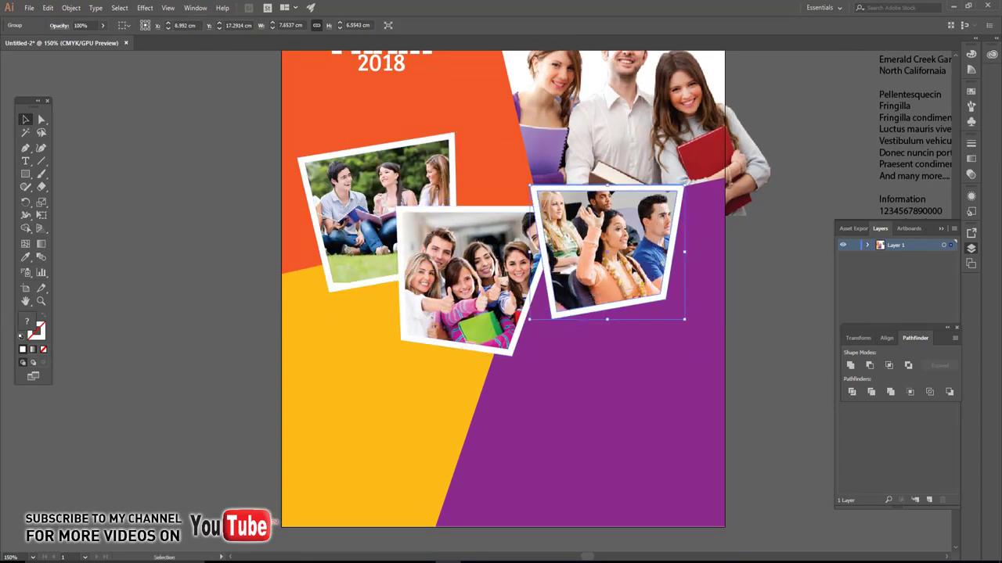
left_click_drag(501, 297, 524, 291)
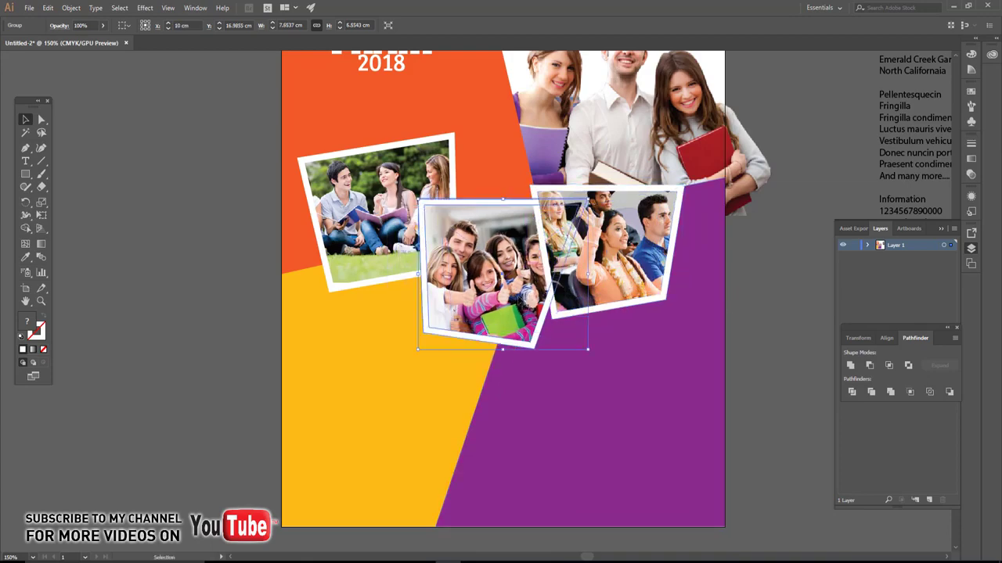
left_click(619, 251, "shift")
left_click(368, 220, "shift")
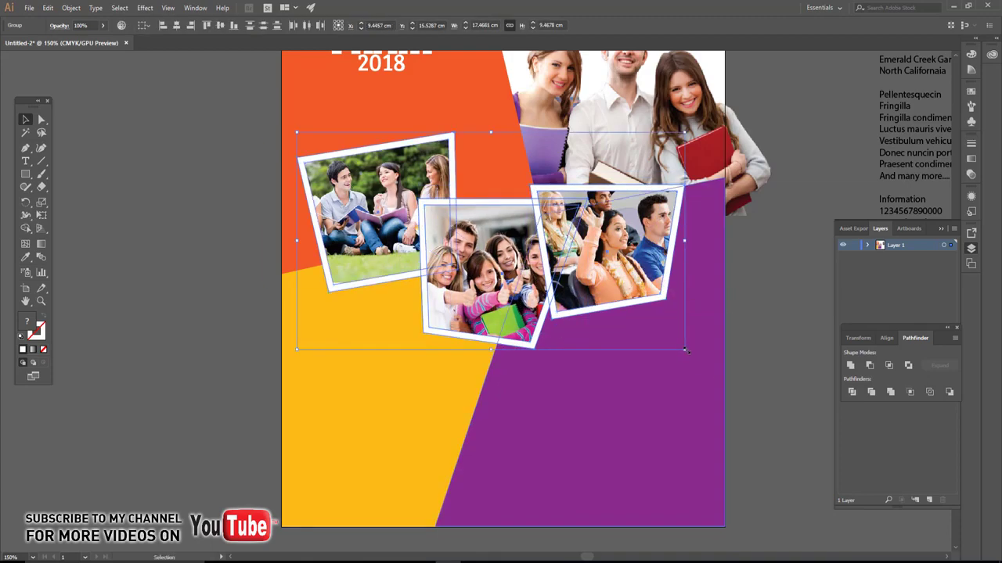
left_click(738, 335)
key("ctrl+minus")
- Delete the first paragraph from the side text block
scroll(637, 203, "up", 2)
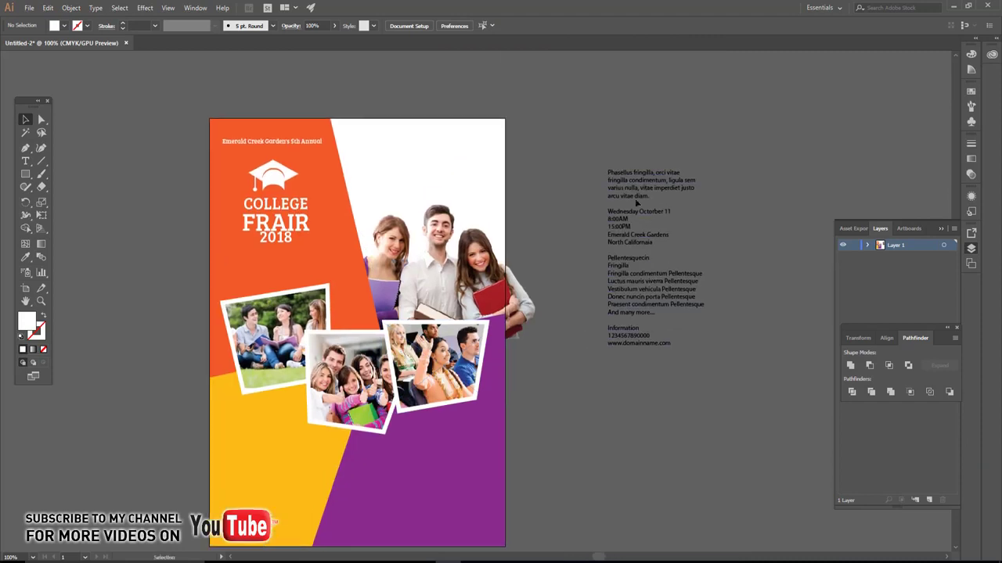
left_click(636, 202)
double_click(650, 198)
left_click_drag(650, 197, 568, 172)
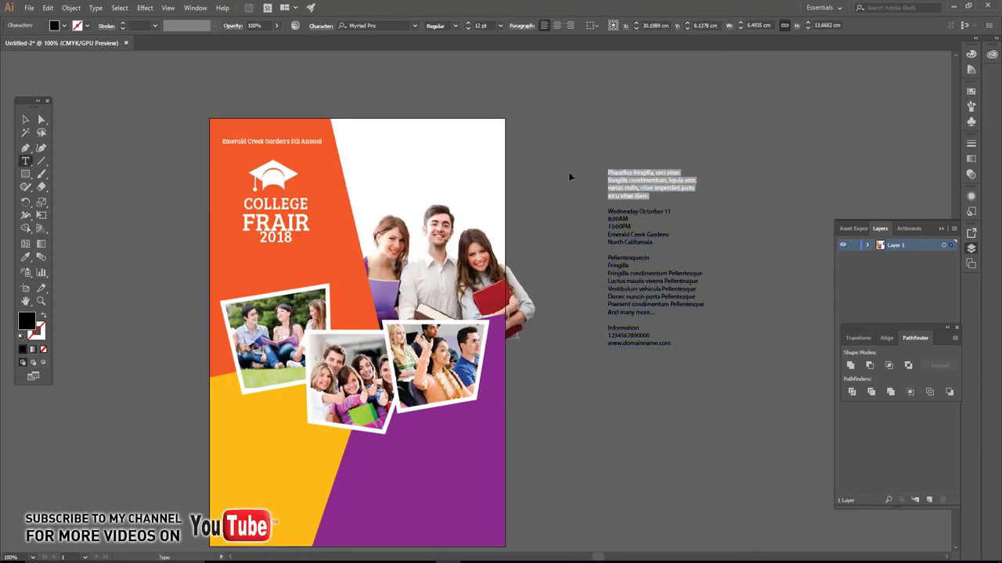
key("BackSpace")
left_click(25, 119)
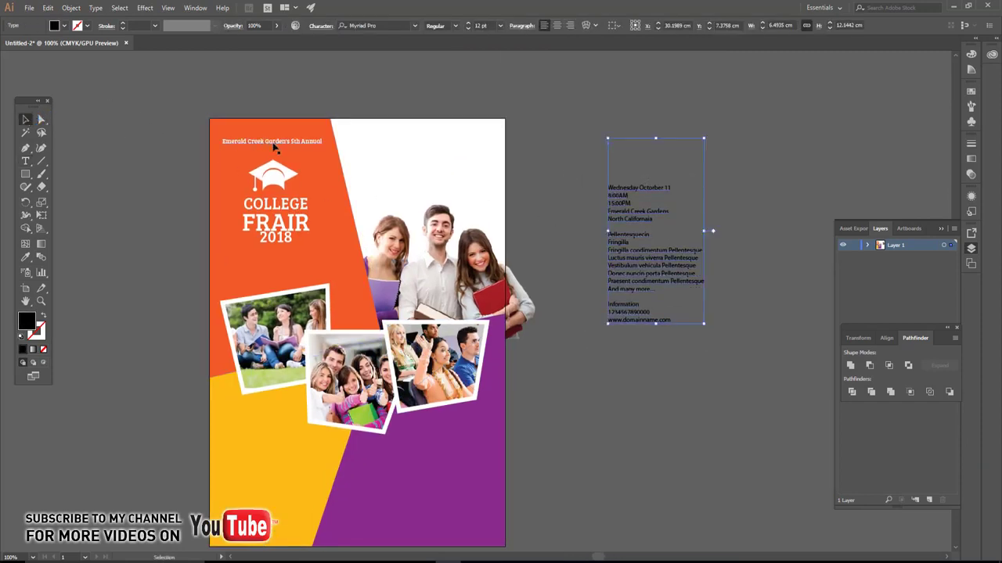
- Replace a copied heading's text with the pasted paragraph, styled like the white heading, centre-aligned
key("ctrl+v")
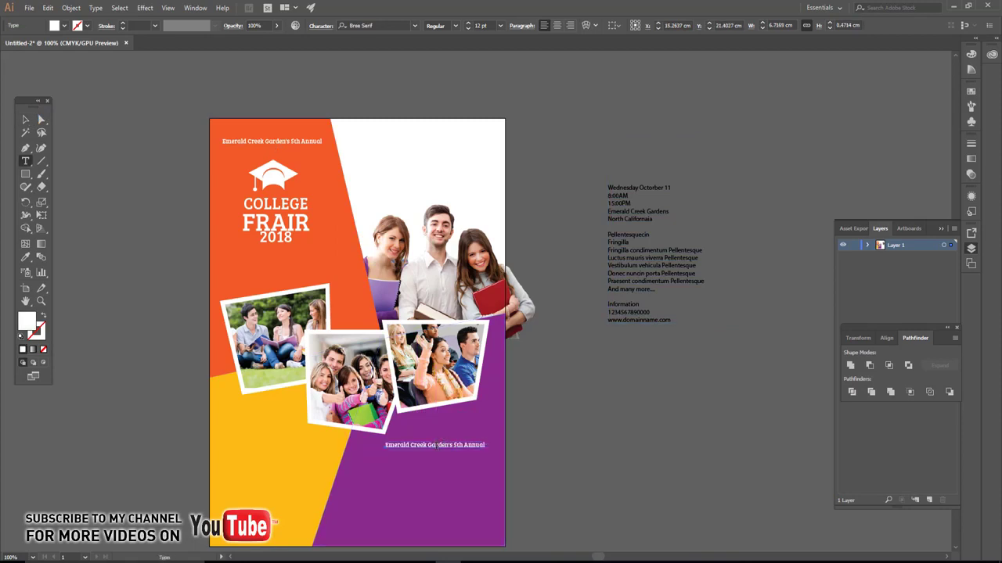
triple_click(436, 445)
key("ctrl+v")
key("Escape")
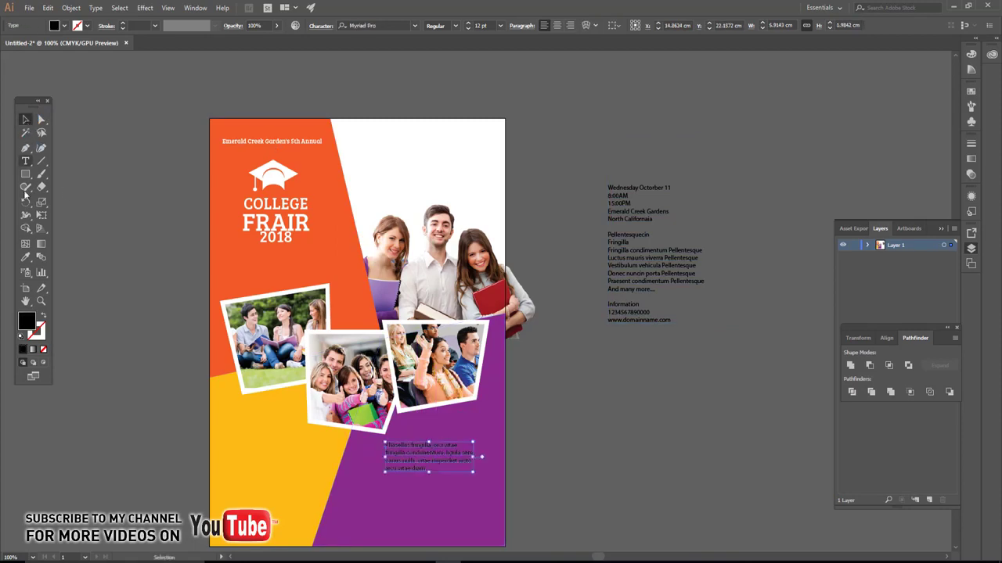
left_click(242, 139)
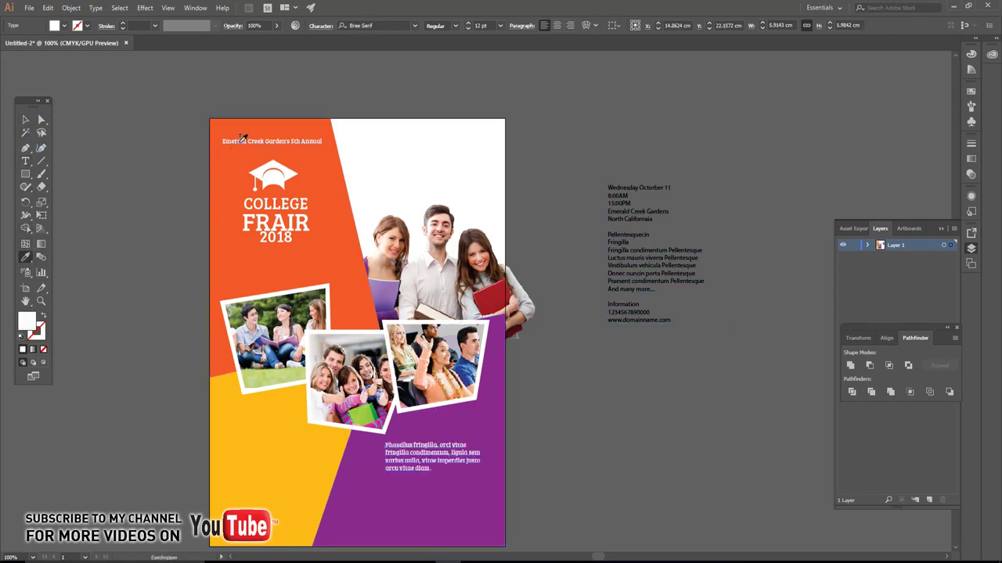
left_click(558, 27)
- Move the paragraph to the top, enlarge it, and eyedropper the purple fill onto it
scroll(468, 355, "down", 3)
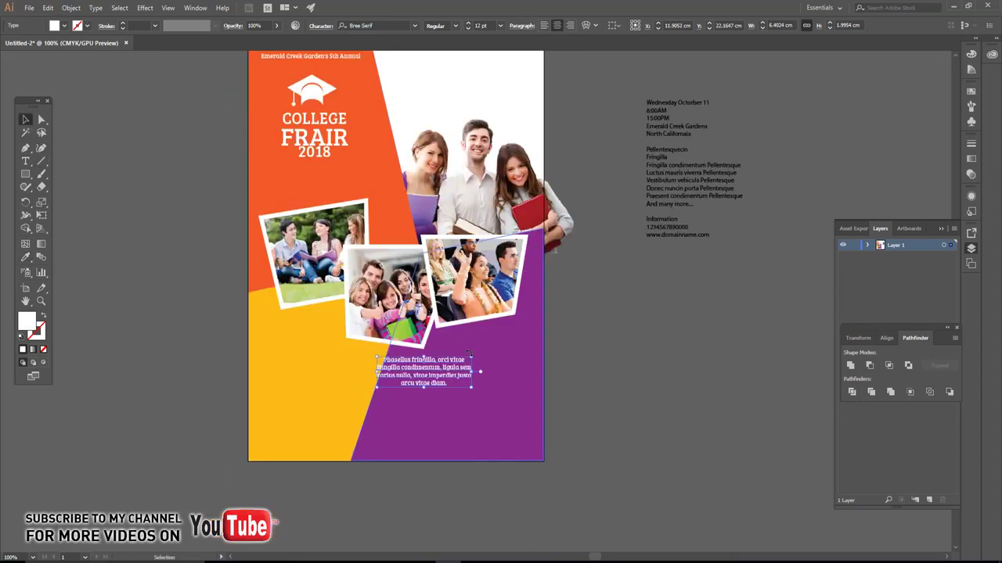
mouse_move(473, 365)
left_mouse_down()
mouse_move(492, 365)
mouse_move(520, 386)
mouse_move(484, 82)
left_mouse_up()
left_click(497, 388)
key("i")
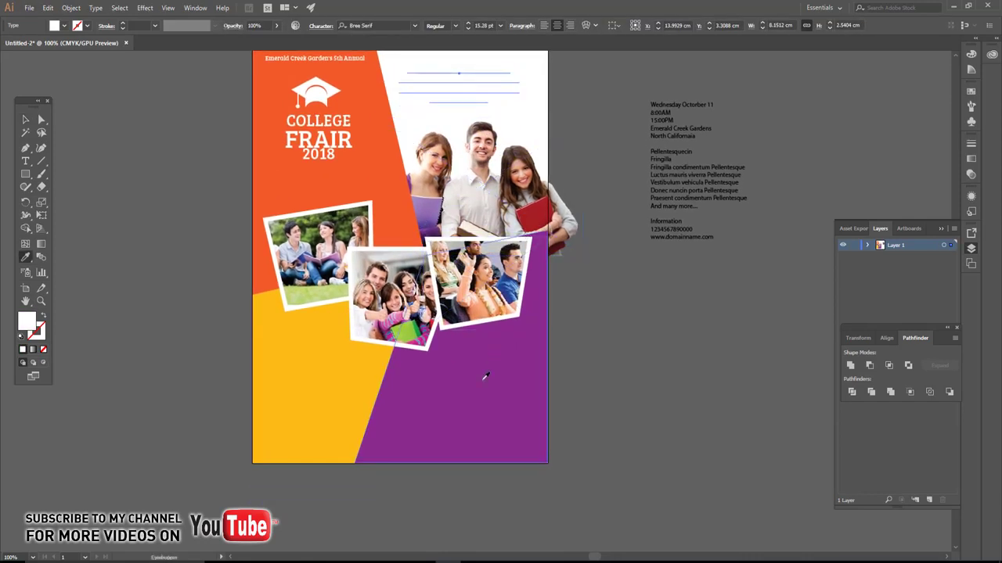
left_click(485, 376)
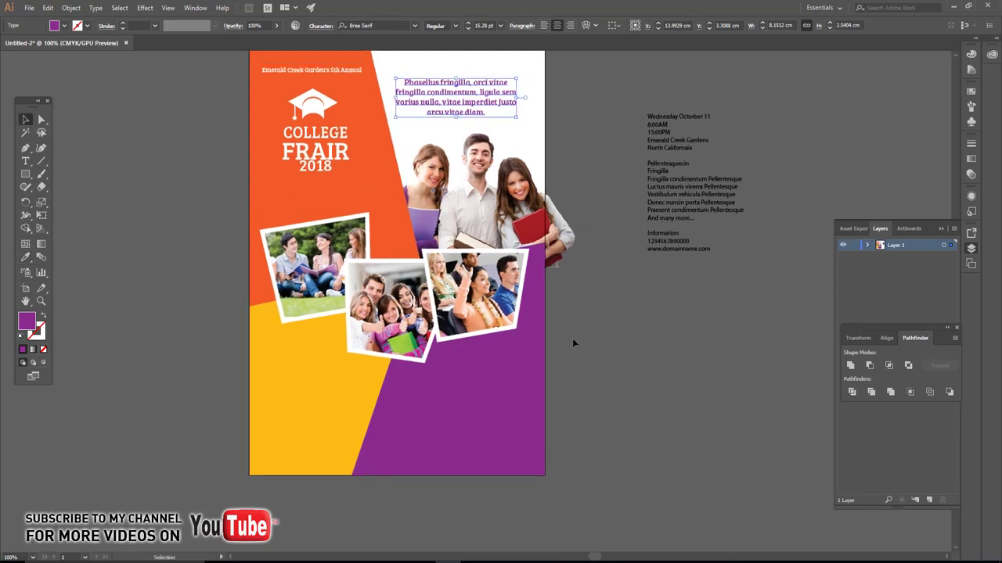
key("ctrl+shift+a")
key("t")
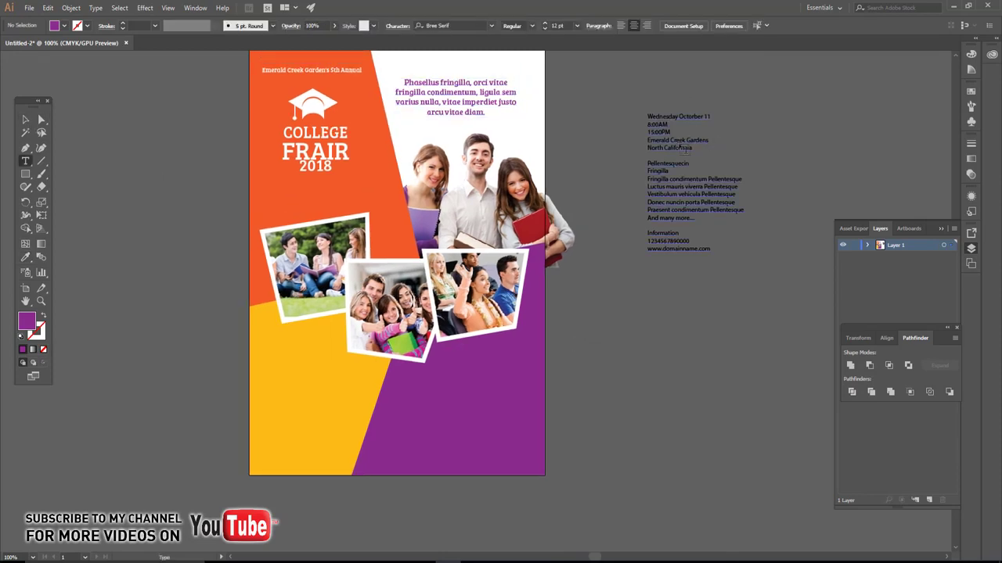
- Move the date and venue lines into a duplicated heading in the yellow area, white heading style
left_click_drag(689, 147, 646, 116)
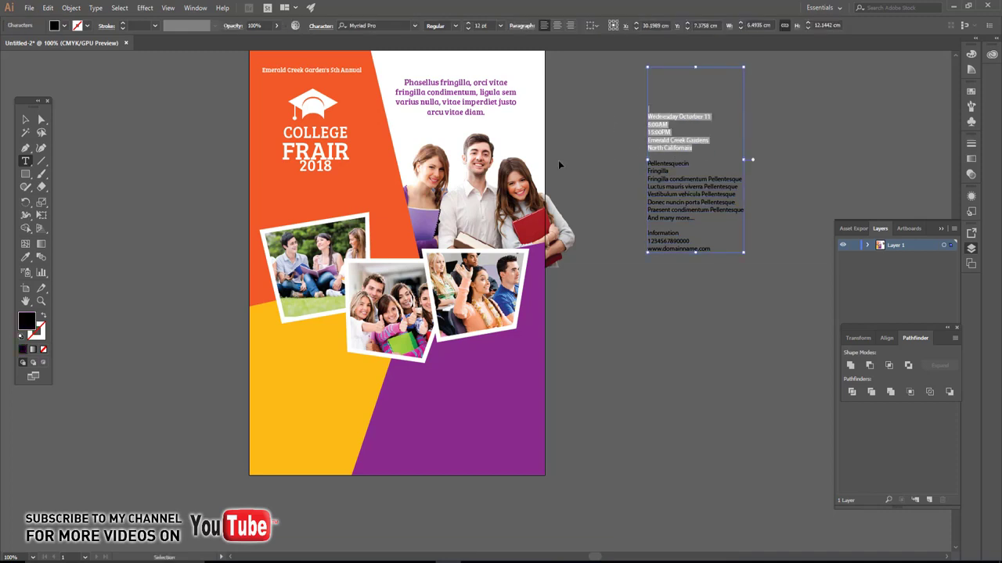
key("Delete")
key("Escape")
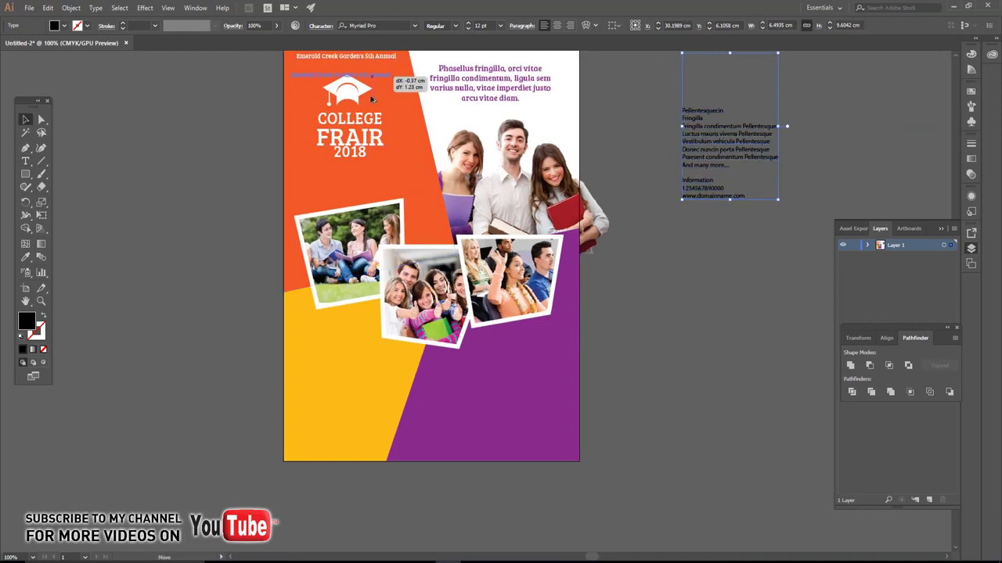
left_click_drag(373, 98, 364, 357)
key("t")
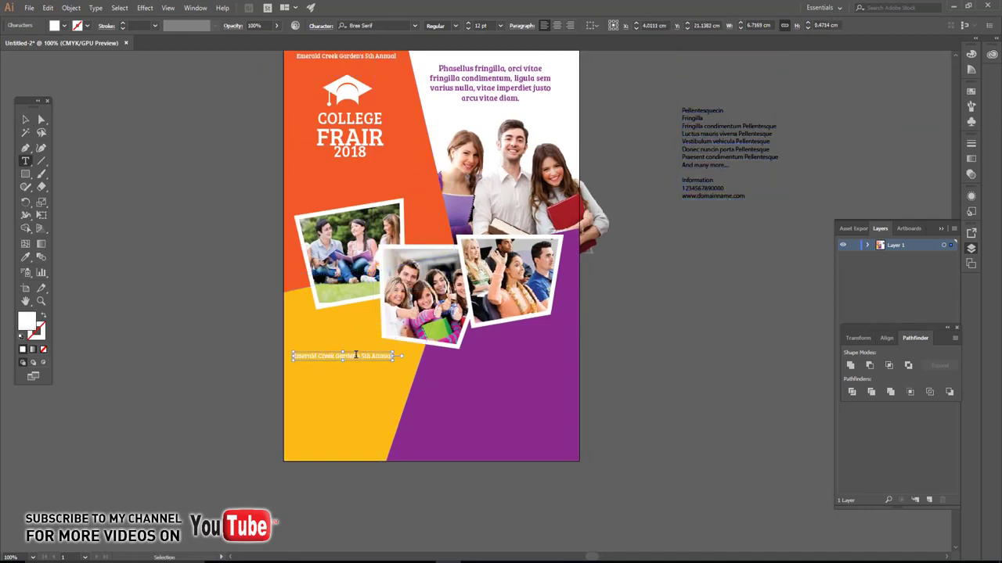
type("Wednesday Octorber 11 8:00AM 15:00PM Emerald Creek Gardens North Californaia")
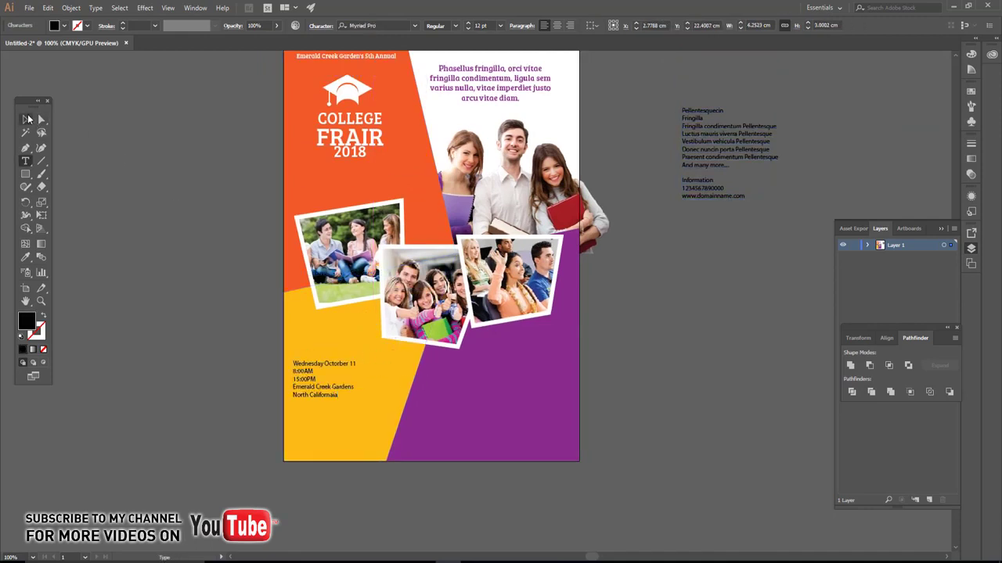
left_click(27, 119)
left_click(321, 52)
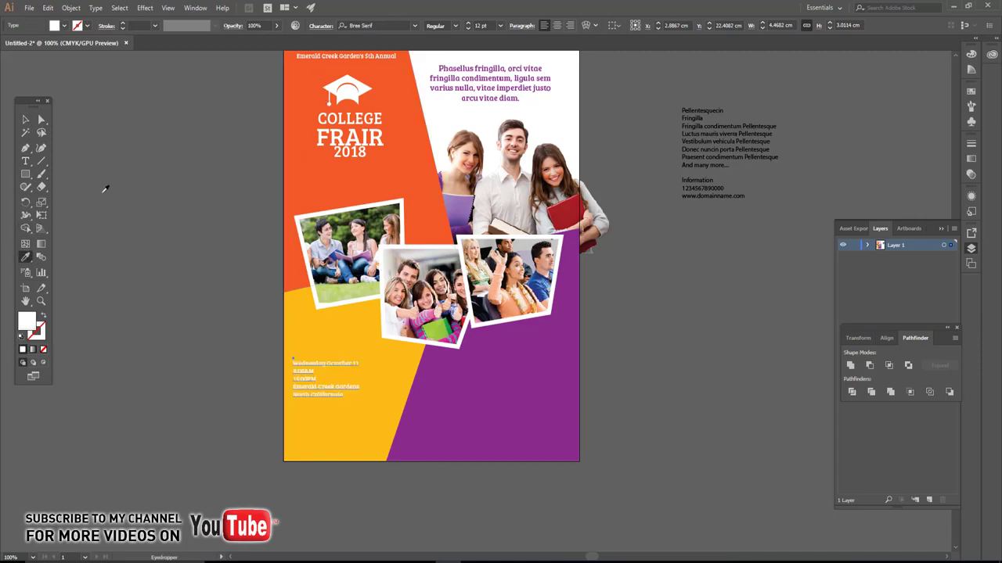
- Drop the empty line, put the date on its own line, and remove the time lines
key("ctrl+plus")
key("ctrl+plus")
key("ctrl+plus")
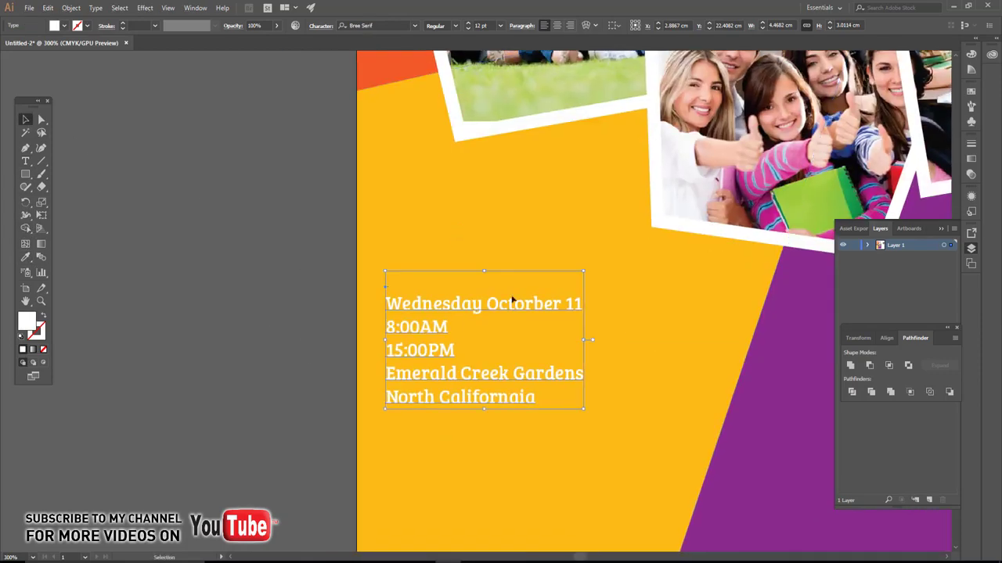
key("r")
left_click(441, 261)
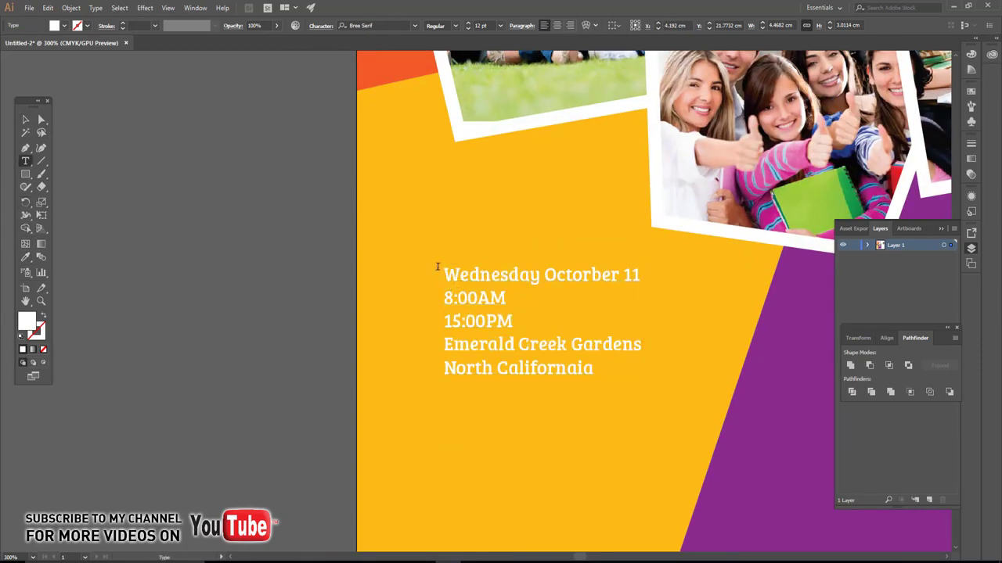
key("Delete")
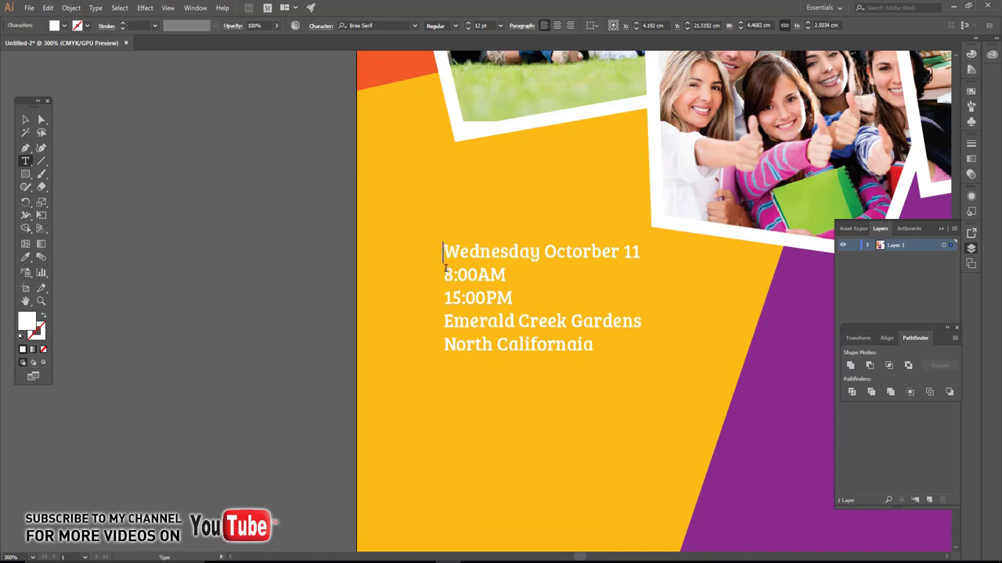
left_click(544, 252)
key("Return")
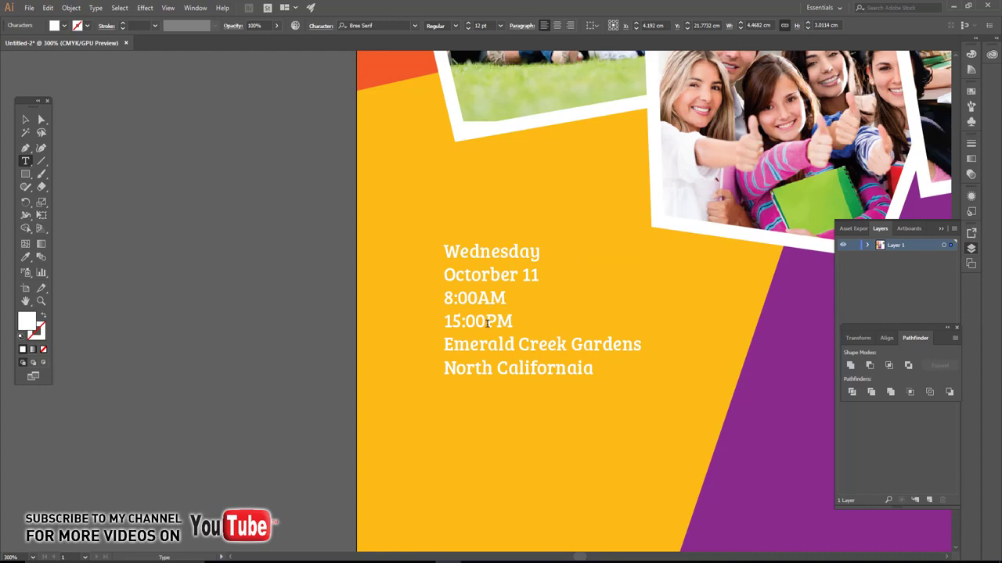
left_click_drag(444, 298, 513, 323)
key("ctrl+c")
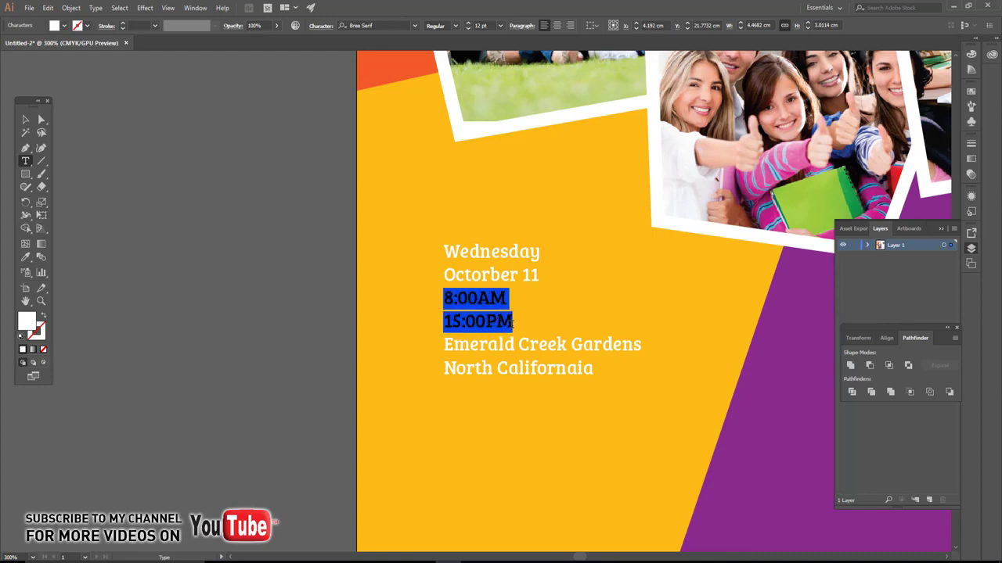
key("Delete")
- Duplicate the date block to the right and fill it with the 8:00AM and 15:00PM times
left_click(25, 119)
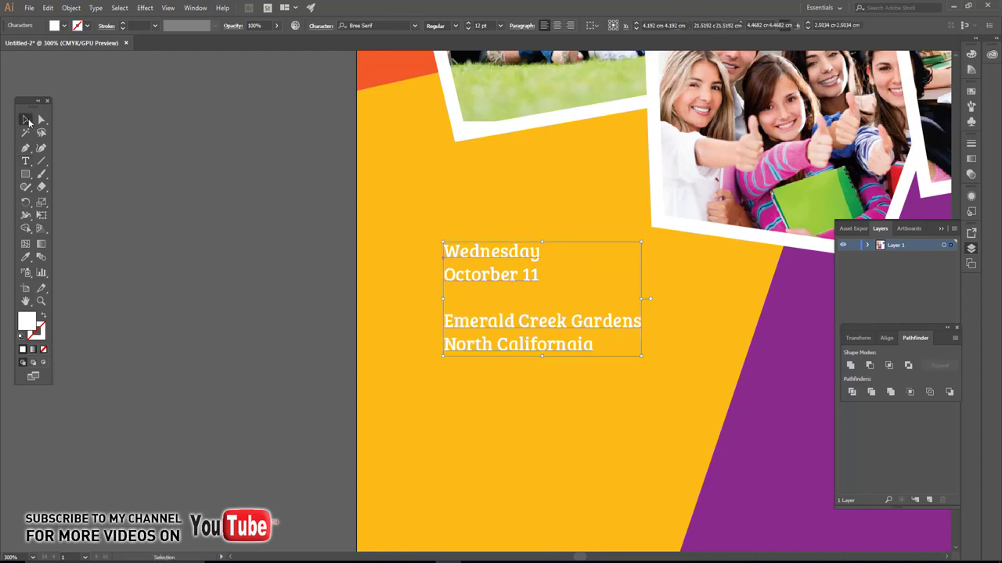
left_click_drag(496, 253, 614, 262)
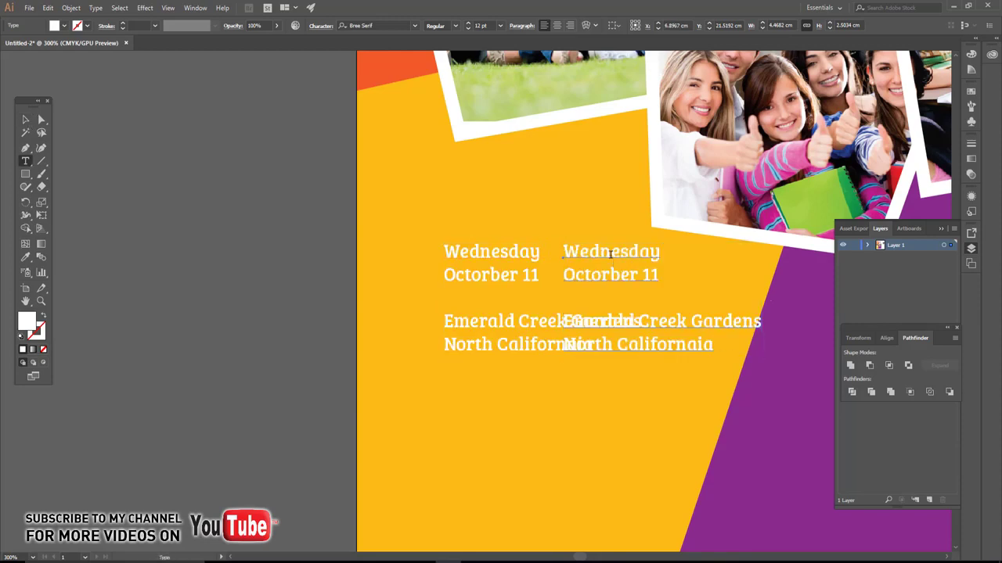
double_click(608, 252)
key("ctrl+a")
key("ctrl+v")
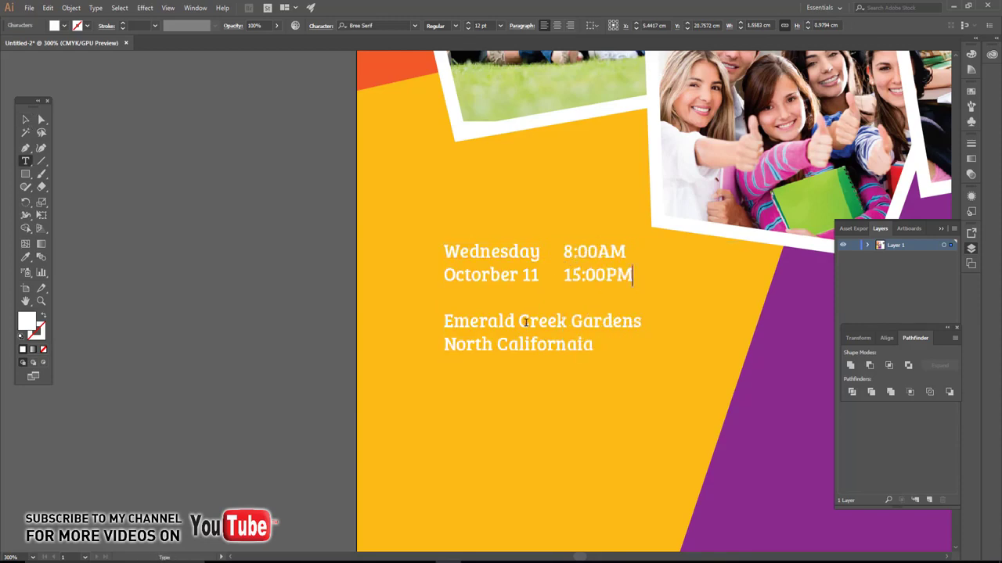
key("Delete")
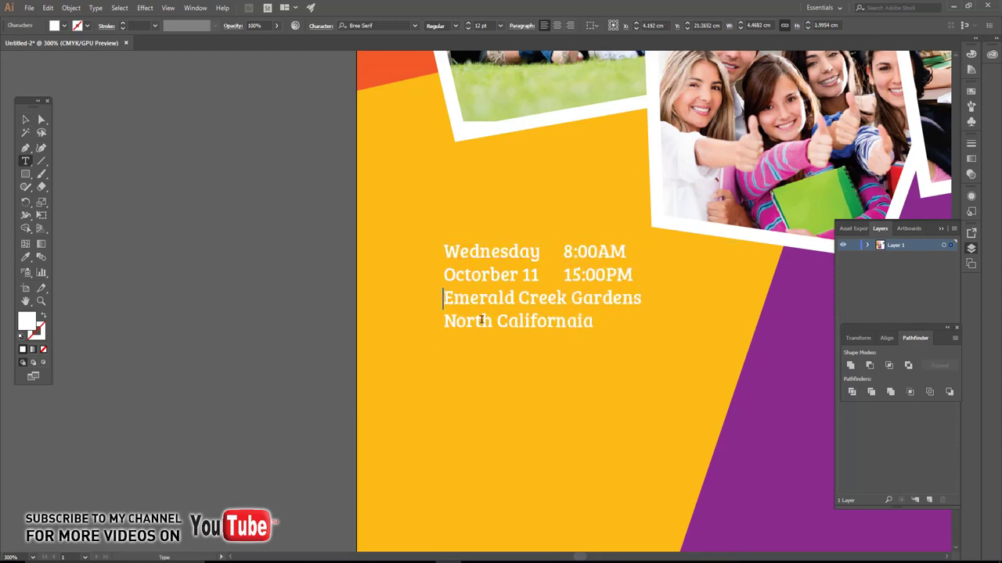
- Reduce the two venue lines to 7 pt
mouse_move(447, 304)
left_mouse_down()
mouse_move(554, 295)
mouse_move(610, 334)
left_mouse_up()
left_click(468, 29)
left_click(469, 29)
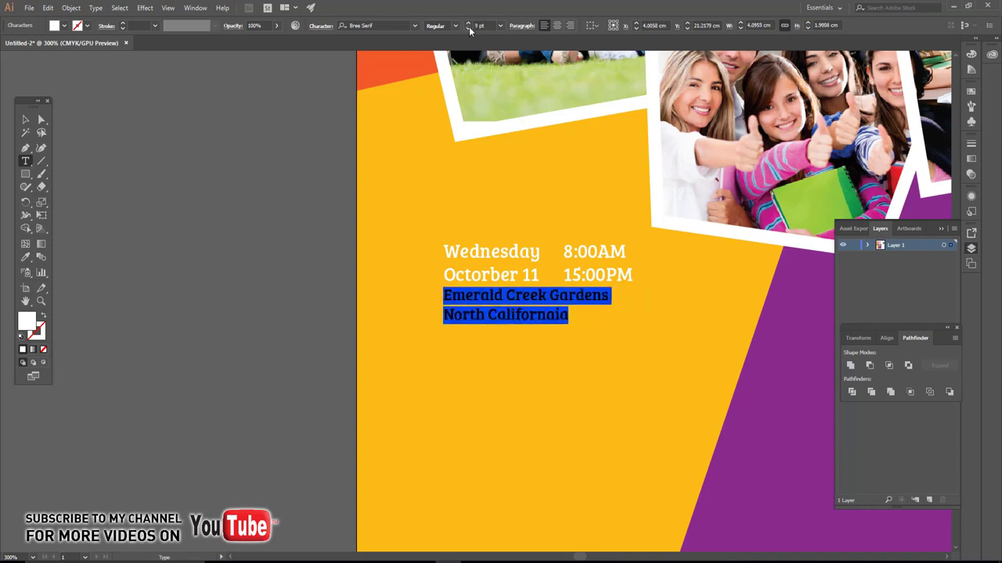
left_click(469, 29)
left_click(469, 29)
left_click(469, 29)
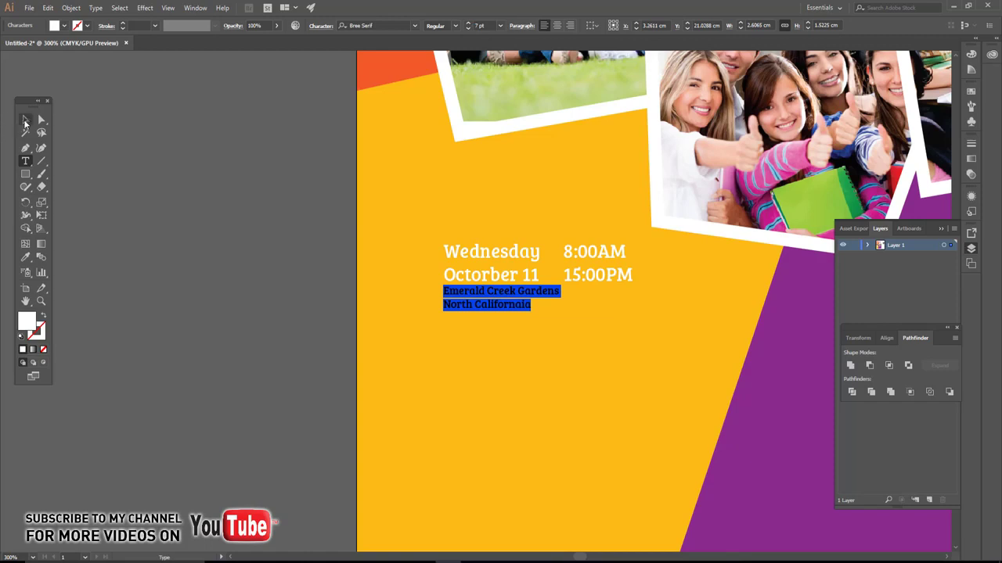
left_click(25, 122)
- Draw a thin divider between date and times and group them together
left_click(78, 154)
scroll(431, 306, "up", 1)
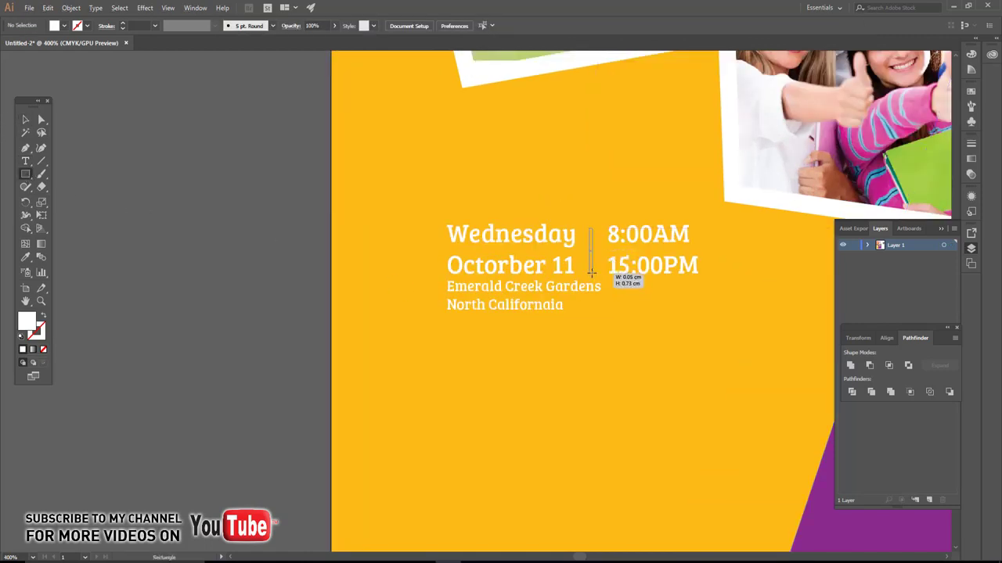
left_click_drag(591, 273, 591, 273)
left_click(25, 119)
left_click_drag(418, 284, 601, 277)
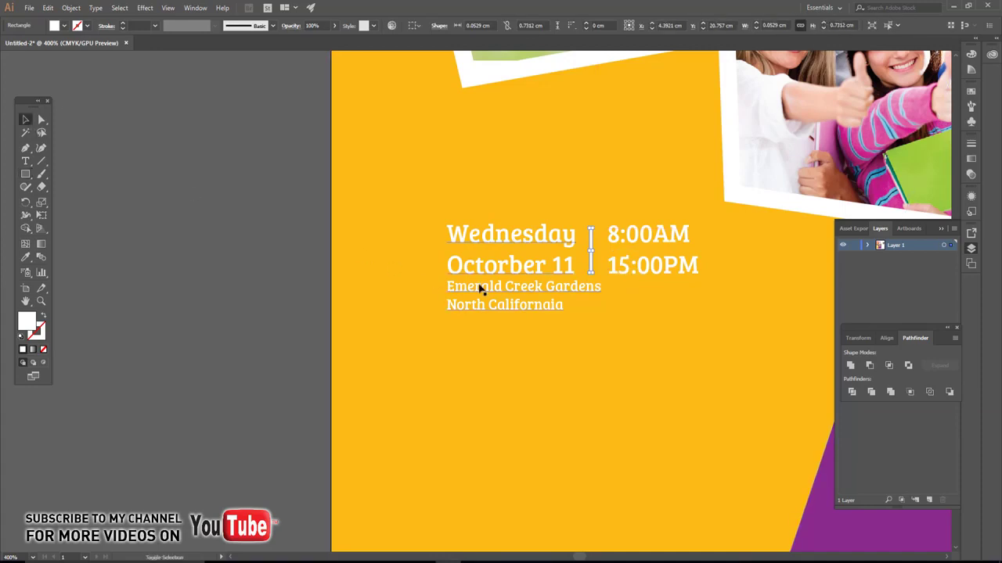
key("ctrl+g")
- Scale the date and time group up slightly and bring the photo collage into view
scroll(579, 296, "down", 1)
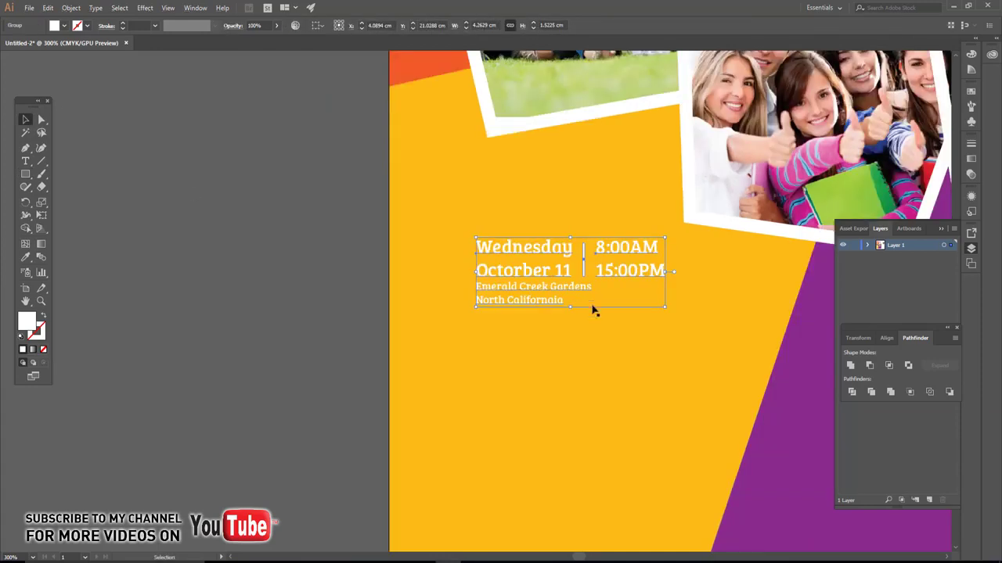
left_click_drag(662, 307, 687, 316)
left_click(309, 291)
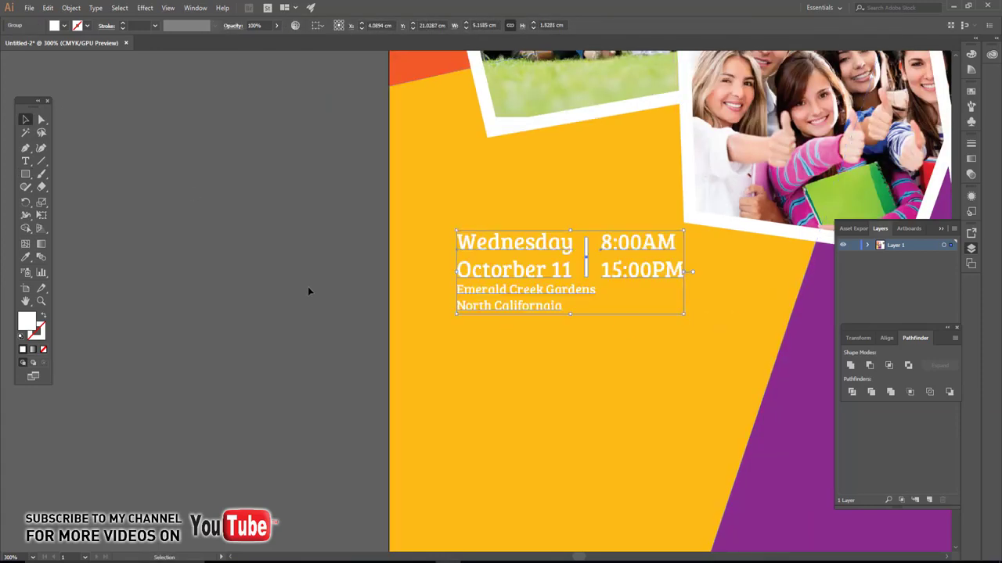
left_click_drag(423, 332, 336, 273)
scroll(511, 291, "down", 2)
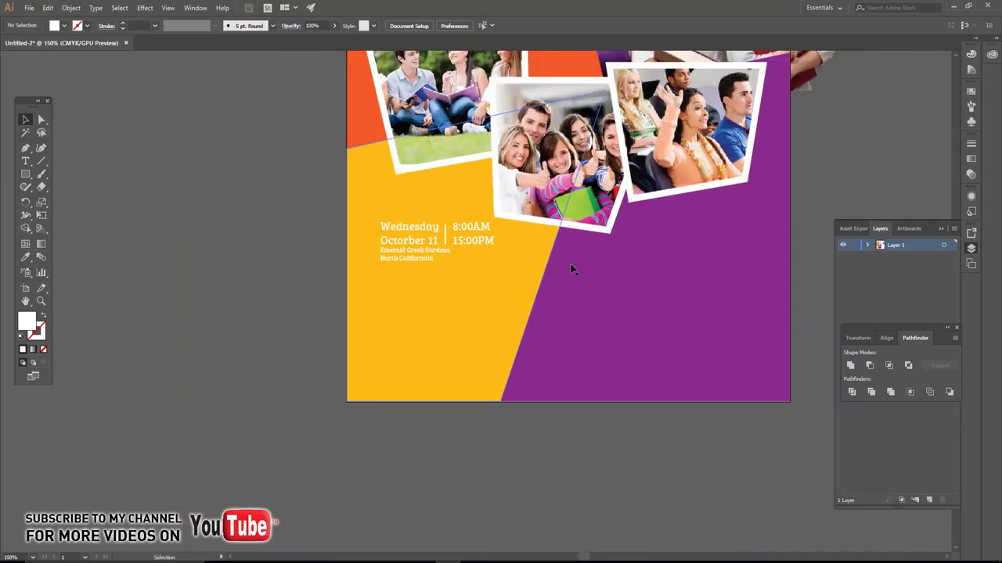
mouse_move(570, 269)
left_mouse_down()
mouse_move(539, 305)
mouse_move(453, 466)
left_mouse_up()
- Cut the list lines from the side notes and copy the purple paragraph into the purple area
left_click(713, 243)
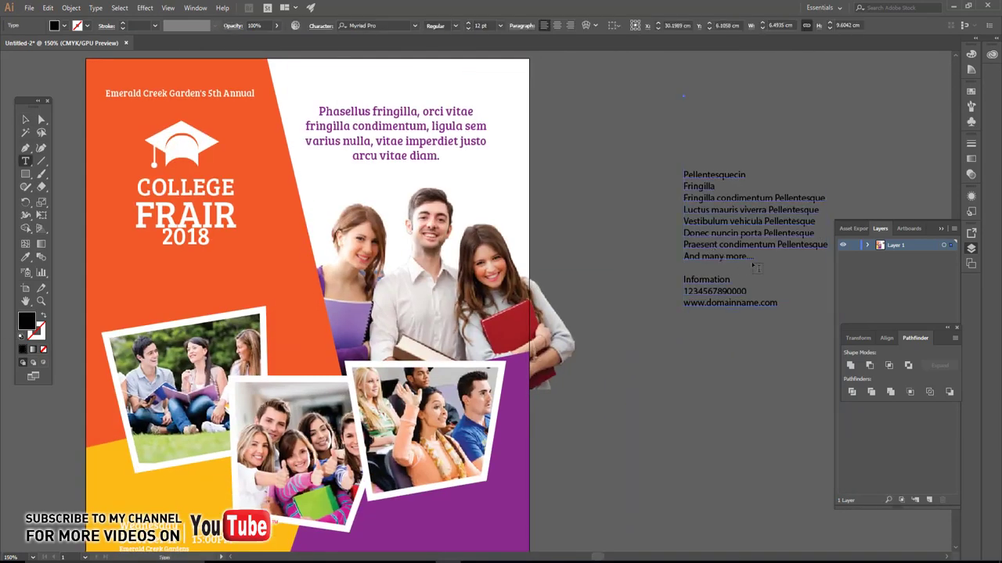
key("Delete")
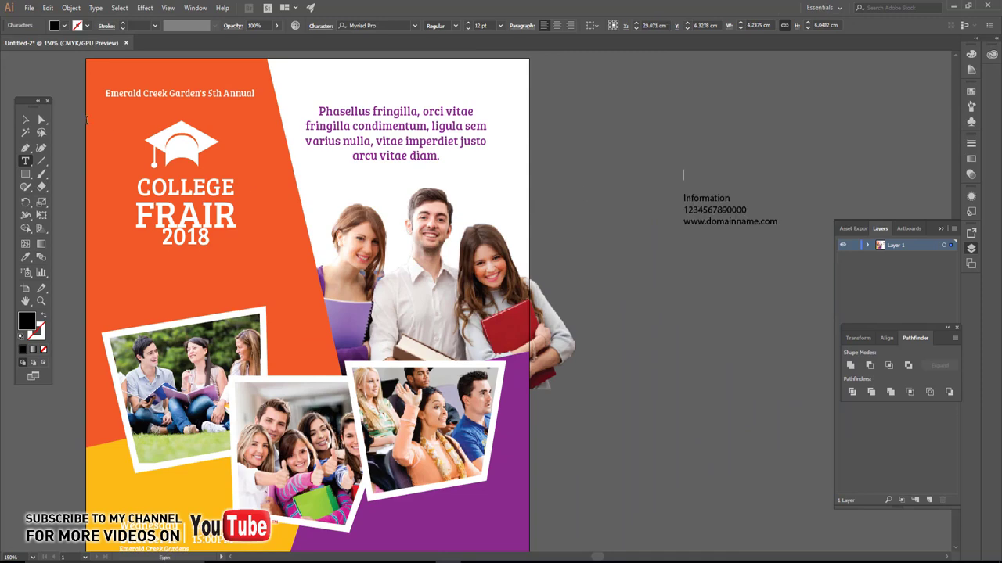
left_click(30, 119)
left_click_drag(470, 313, 522, 224)
left_click_drag(407, 70, 422, 501)
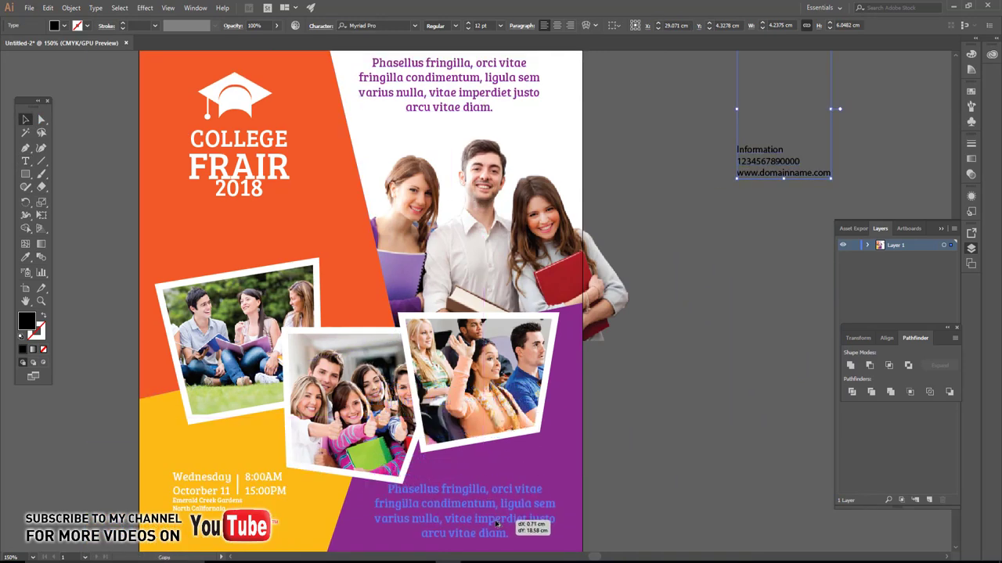
left_click_drag(469, 392, 512, 360)
- Replace the copied paragraph's text with the pasted list lines
left_click_drag(497, 432, 535, 364)
left_click(536, 365)
left_click(536, 370)
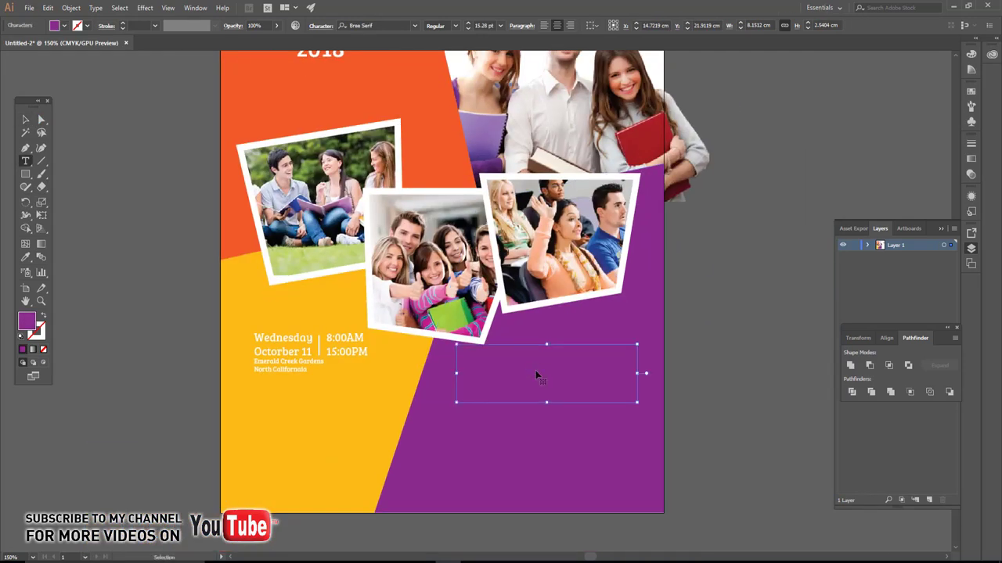
key("ctrl+a")
key("ctrl+v")
key("ctrl+a")
key("Escape")
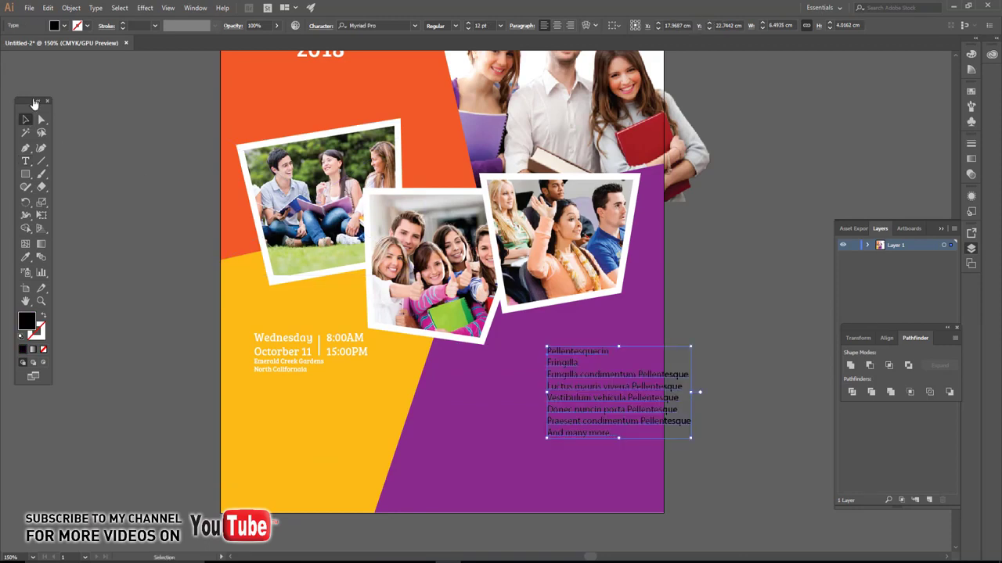
- Make the list text white and centre-aligned, then enlarge the block
left_click(64, 26)
left_click(18, 44)
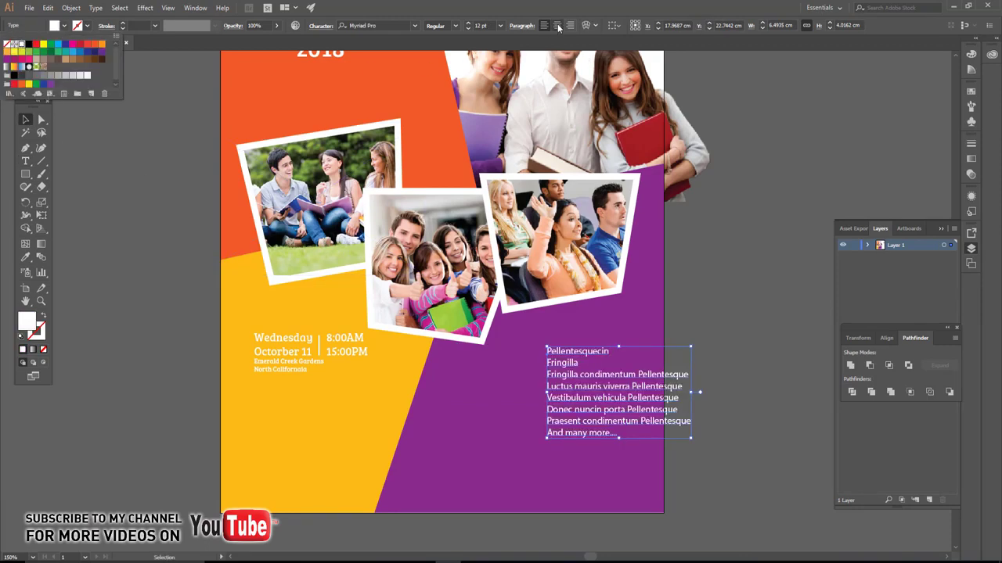
left_click(557, 25)
left_click(556, 25)
left_click(716, 324)
scroll(538, 317, "down", 2)
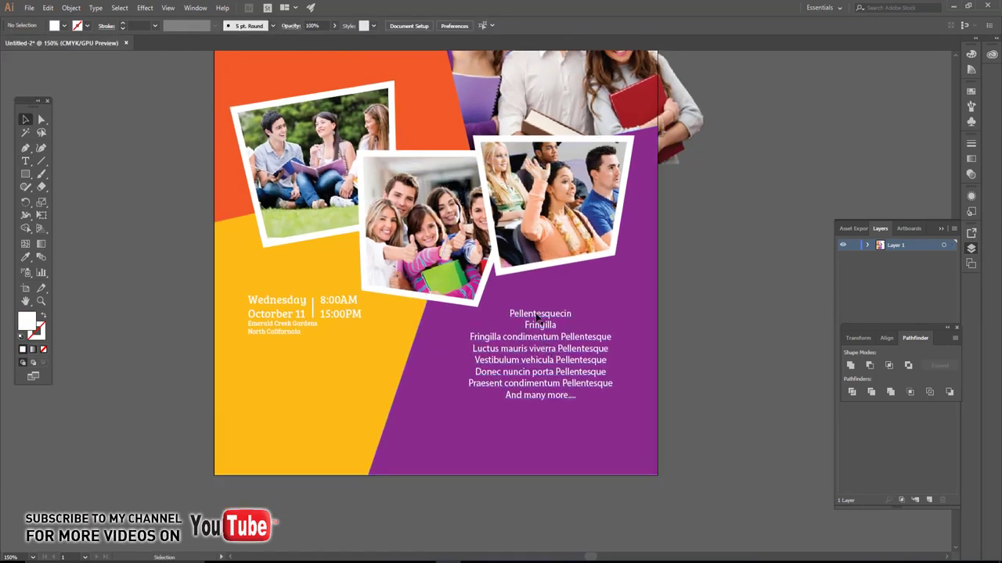
left_click(538, 317)
left_click_drag(615, 404, 632, 415)
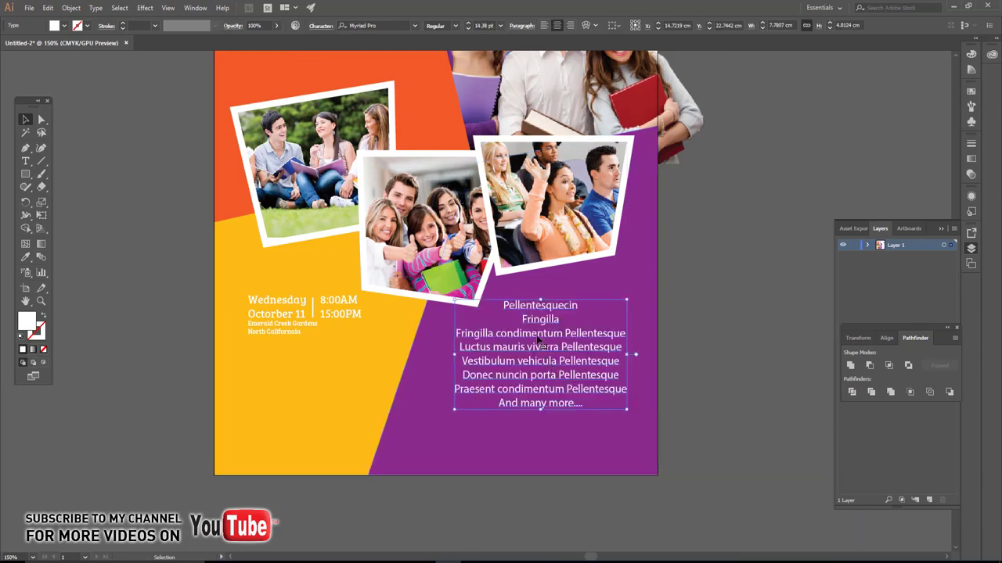
- Give the list the date details' Bree Serif style, recentre it, enlarge it and move it lower
left_click_drag(518, 340, 546, 358)
key("i")
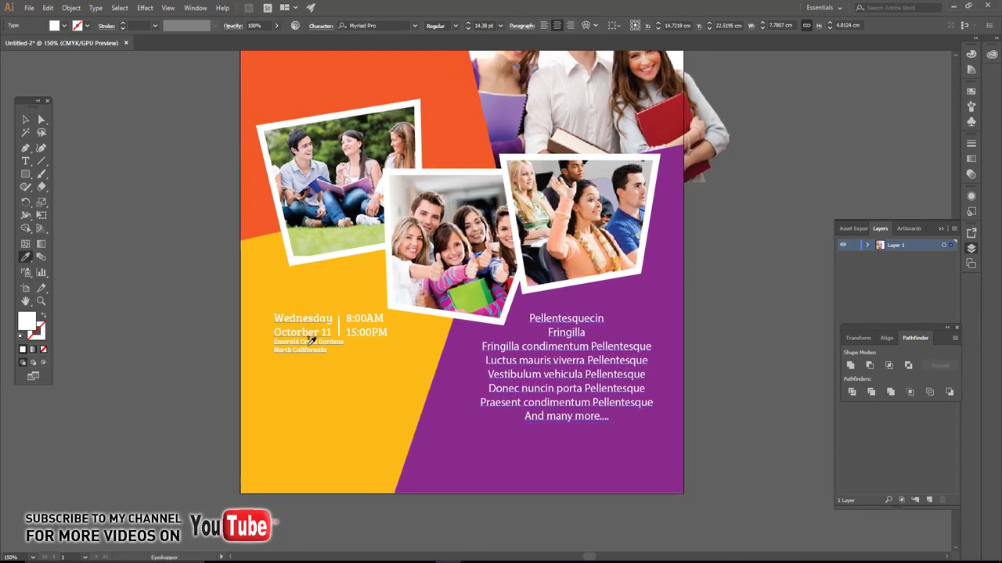
left_click(309, 345)
left_click(557, 25)
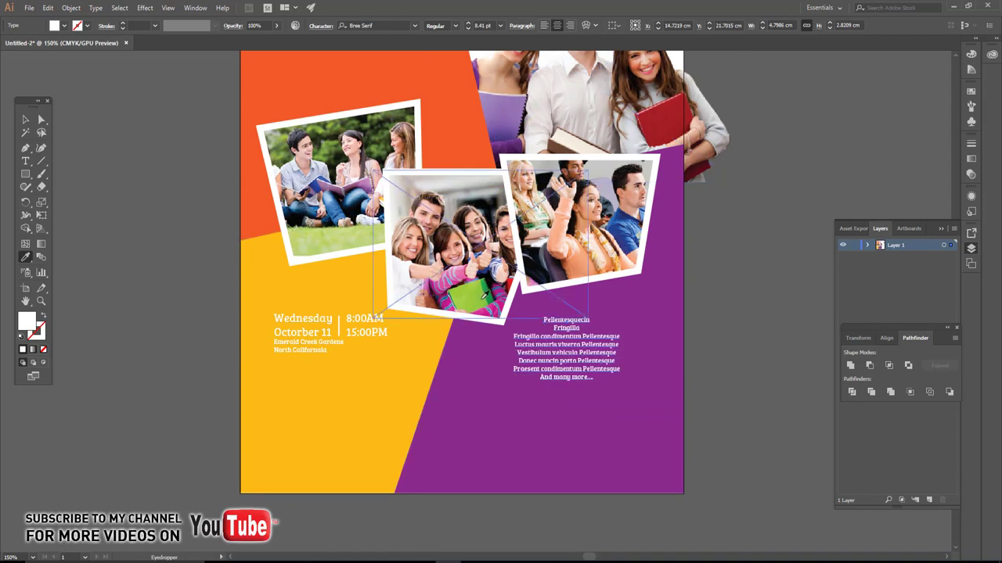
key("v")
left_click_drag(622, 386, 650, 400)
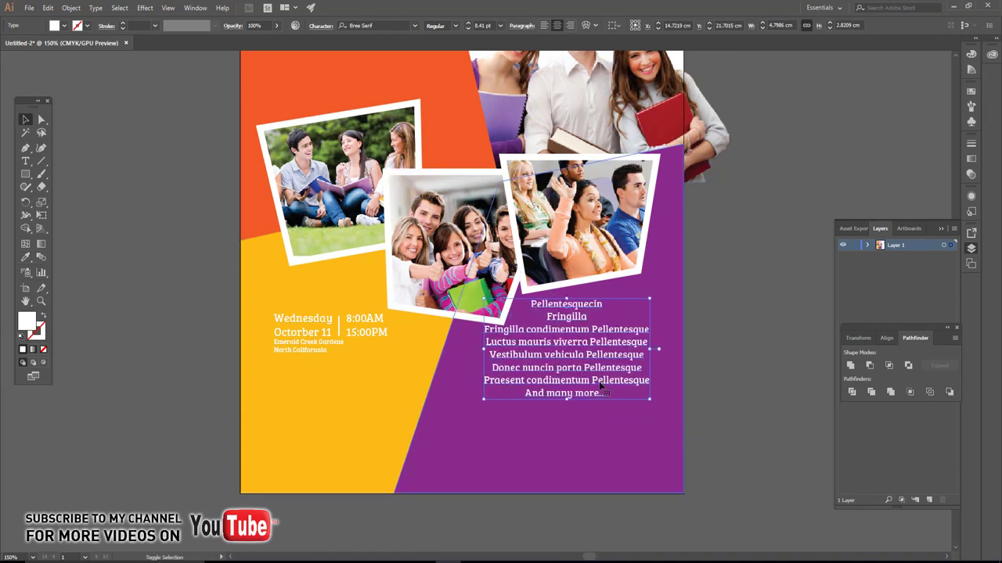
left_click_drag(566, 323, 565, 336)
- Move the Information contact block to the purple area's bottom in the list's white serif style with tighter leading
key("ctrl+minus")
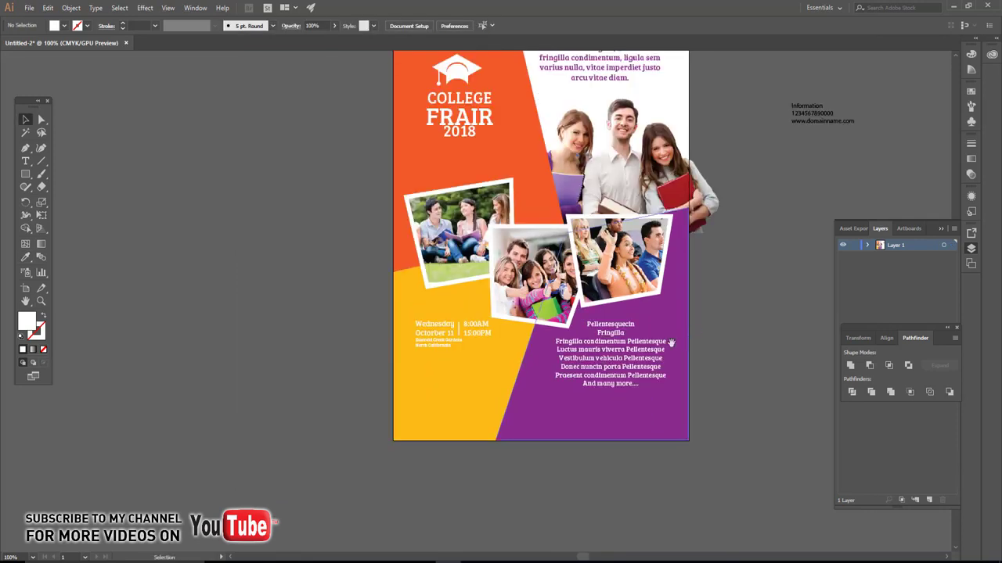
left_click_drag(697, 154, 484, 462)
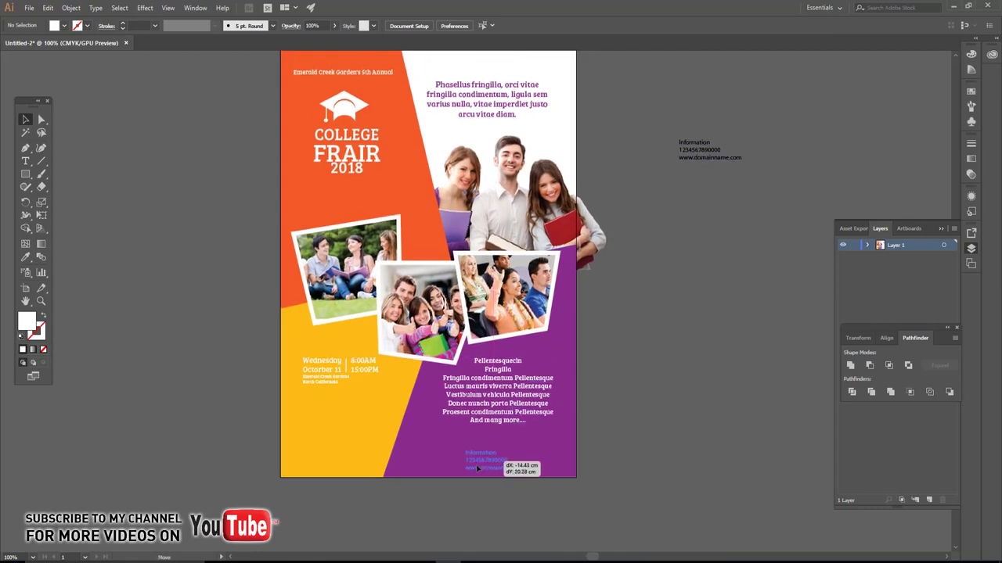
key("i")
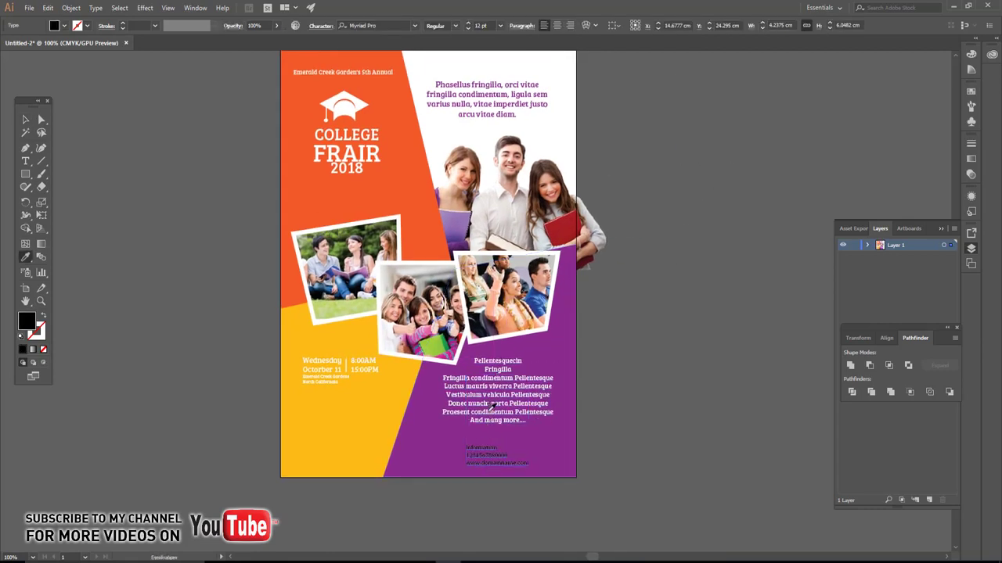
left_click(490, 411)
key("alt+Up")
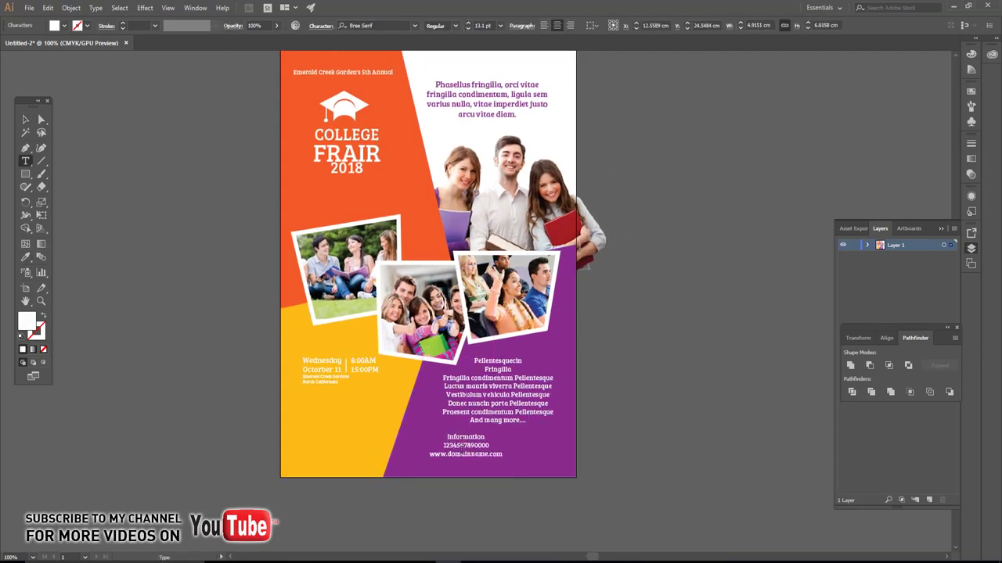
key("alt+Up")
key("alt+Up")
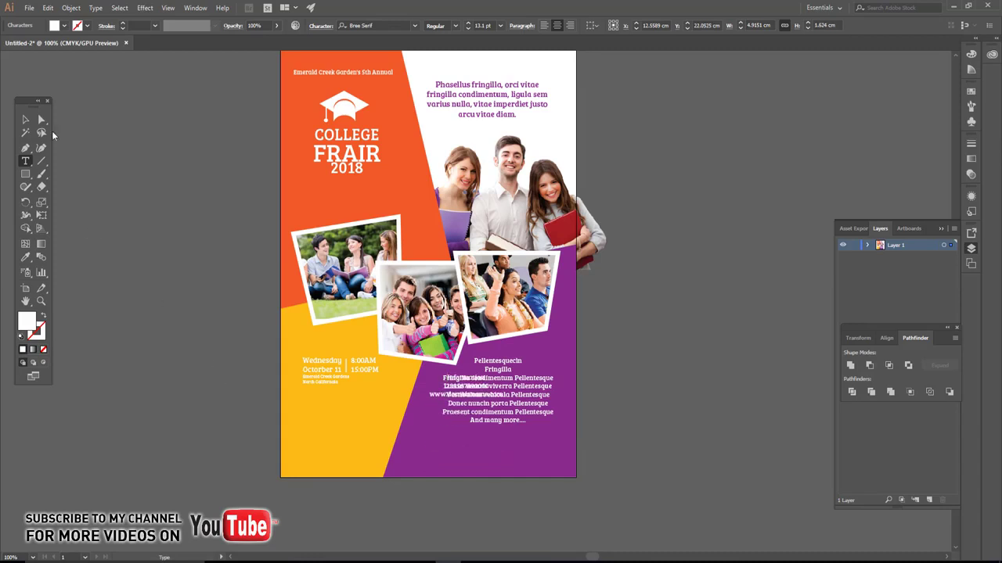
- Horizontally centre the contact block under the list text
left_click(25, 119)
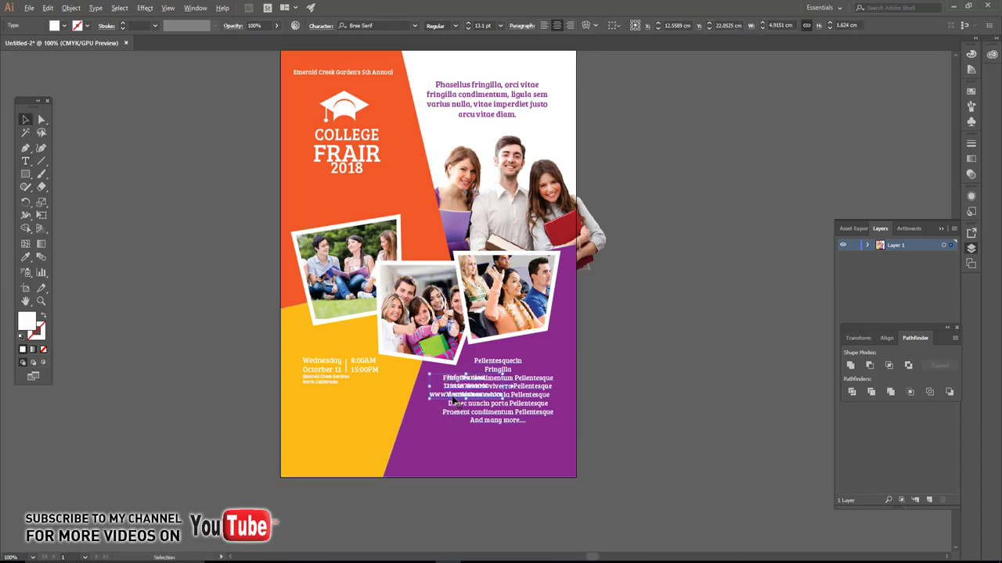
mouse_move(456, 400)
left_mouse_down()
mouse_move(463, 322)
mouse_move(476, 389)
left_mouse_up()
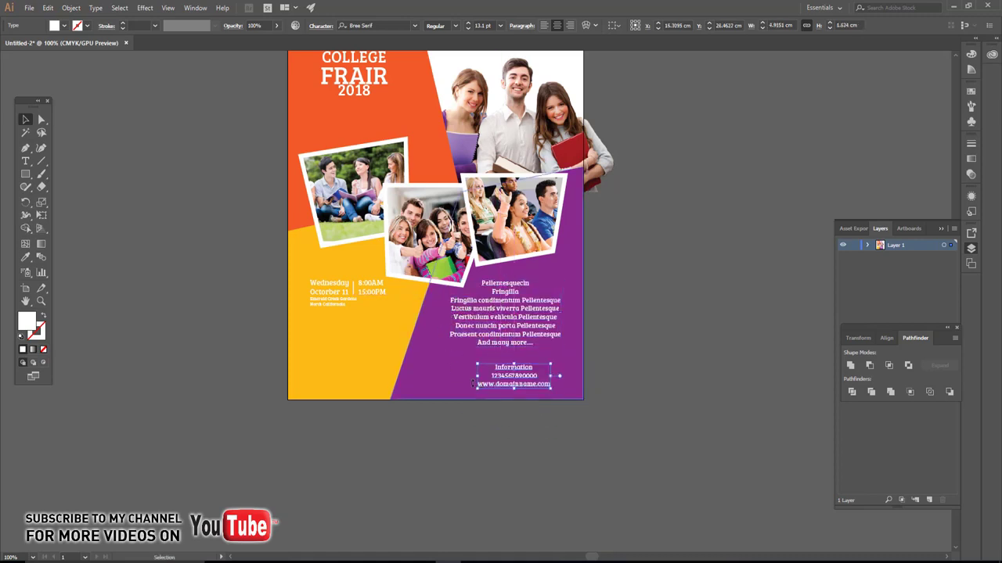
left_click(504, 310, "shift")
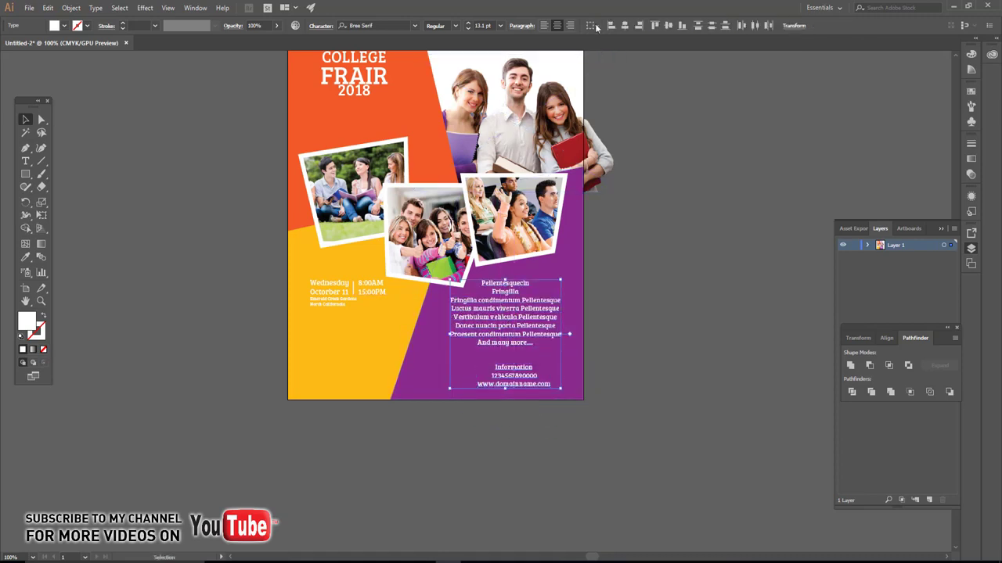
left_click(623, 27)
left_click(649, 203)
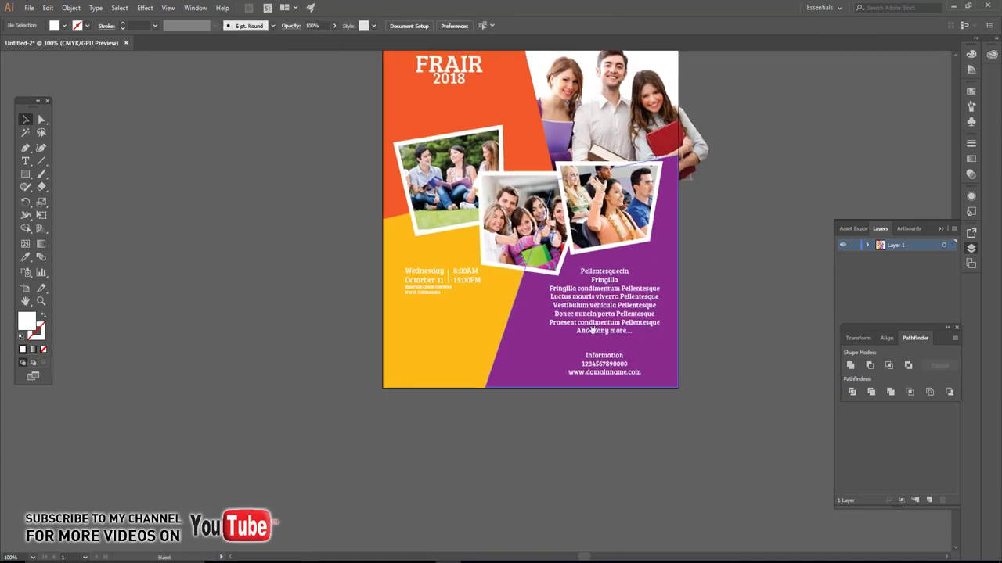
left_click_drag(495, 331, 589, 304)
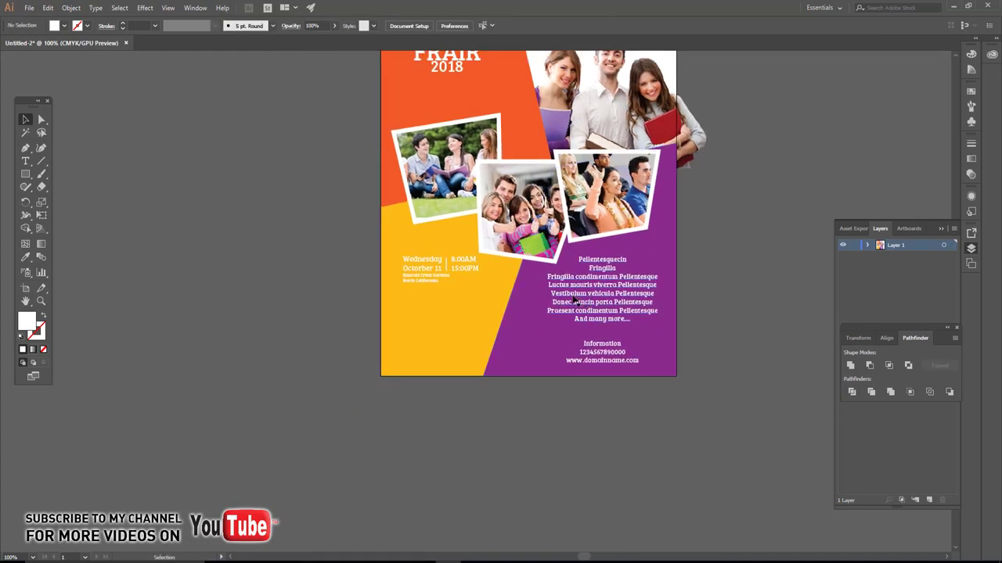
- Draw a circle on the yellow–purple boundary below the date details
scroll(492, 415, "up", 1)
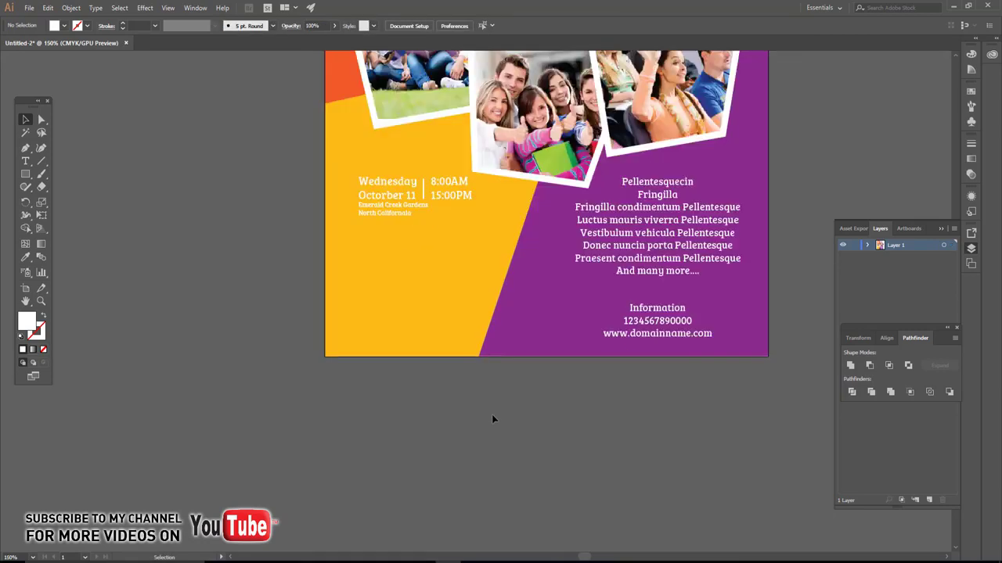
left_click_drag(492, 418, 547, 364)
scroll(548, 364, "up", 1)
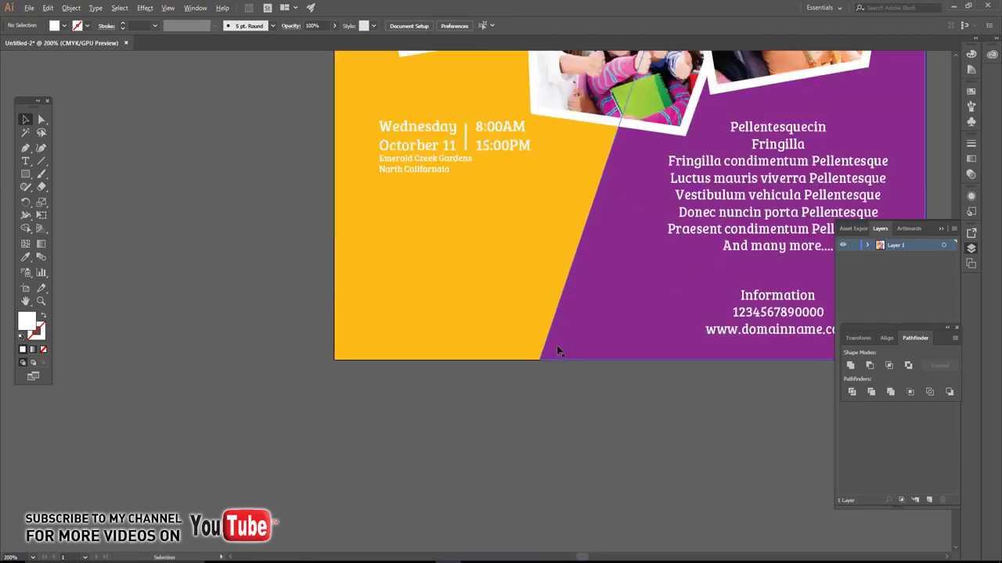
scroll(352, 282, "up", 2)
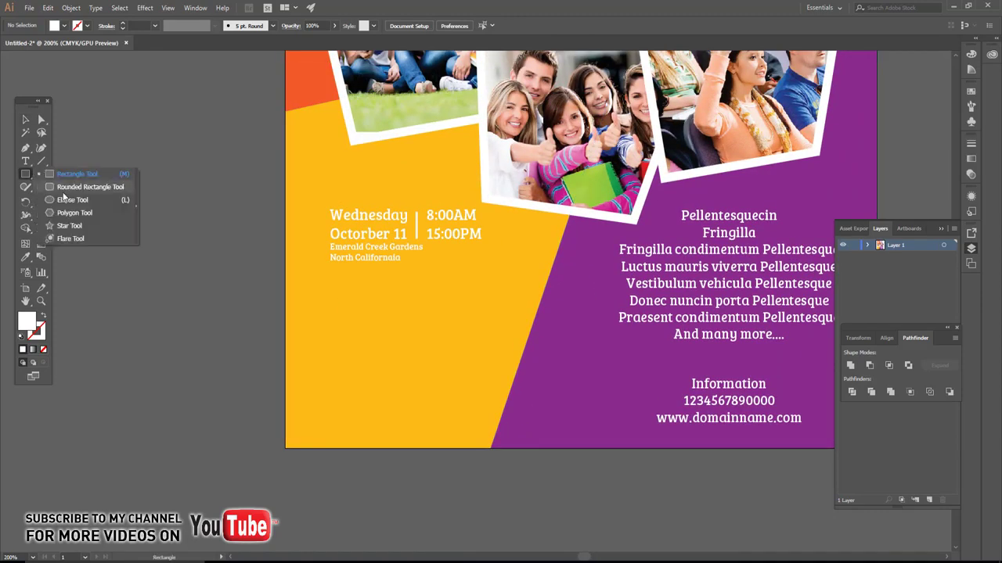
left_click_drag(31, 176, 70, 200)
left_click_drag(480, 298, 583, 399)
key("v")
- Fill the circle with the flyer's orange sampled by the Eyedropper
key("ctrl+minus")
left_click_drag(551, 294, 544, 338)
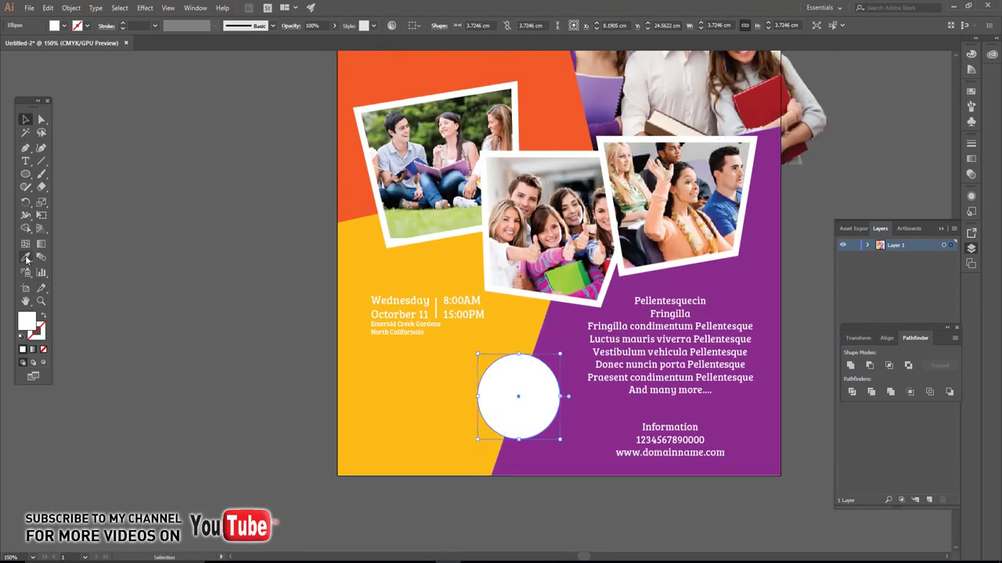
left_click(26, 259)
left_click(342, 144)
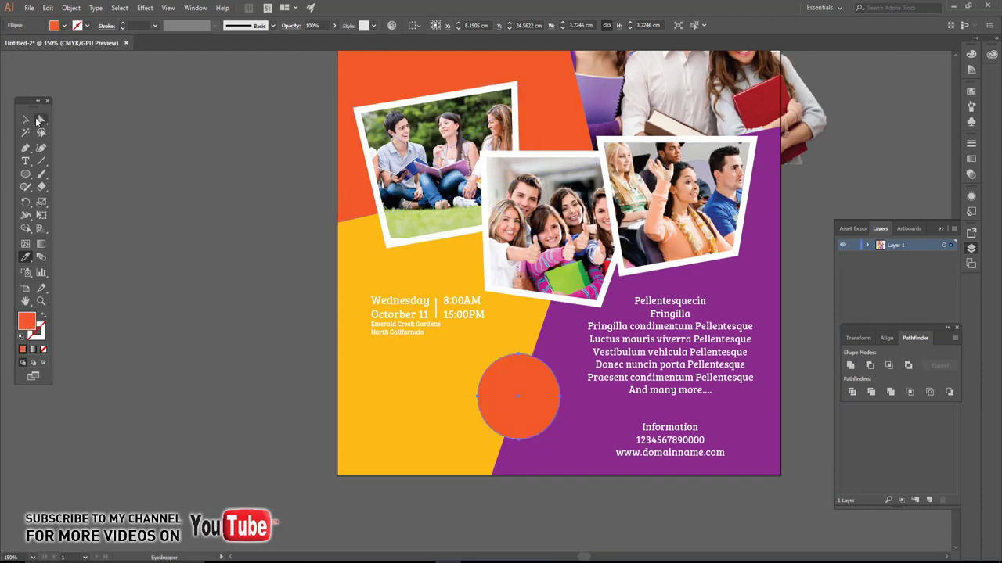
key("v")
left_click(145, 224)
key("ctrl+plus")
left_click_drag(448, 406, 456, 381)
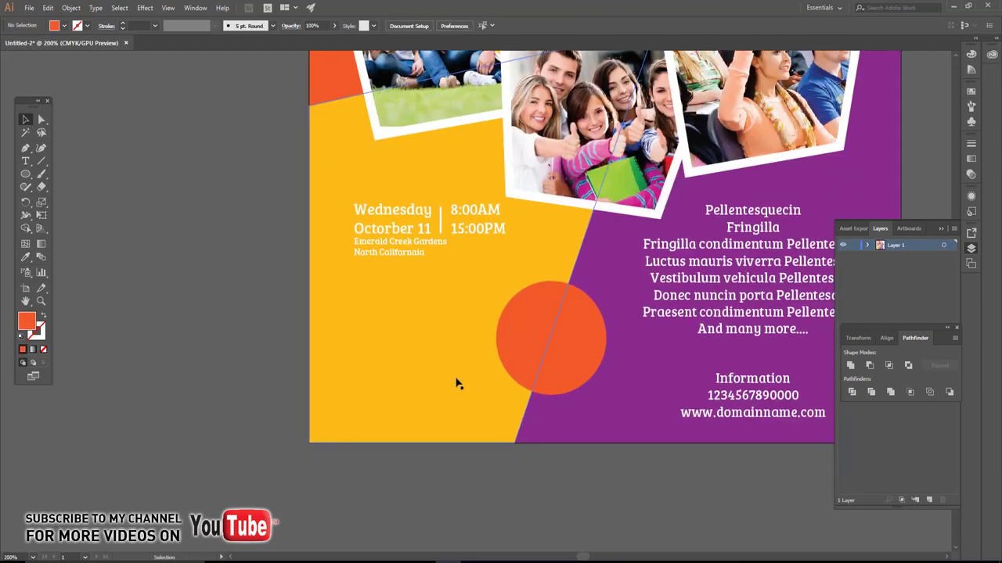
key("ctrl+plus")
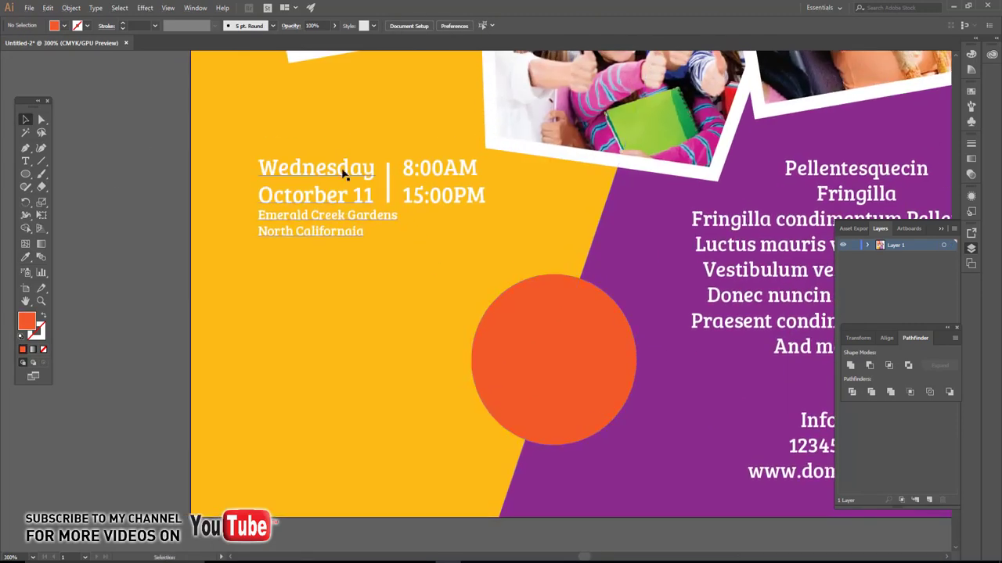
- Duplicate the contact text onto the orange circle and change it to GET PRIZE
left_click_drag(806, 420, 521, 342)
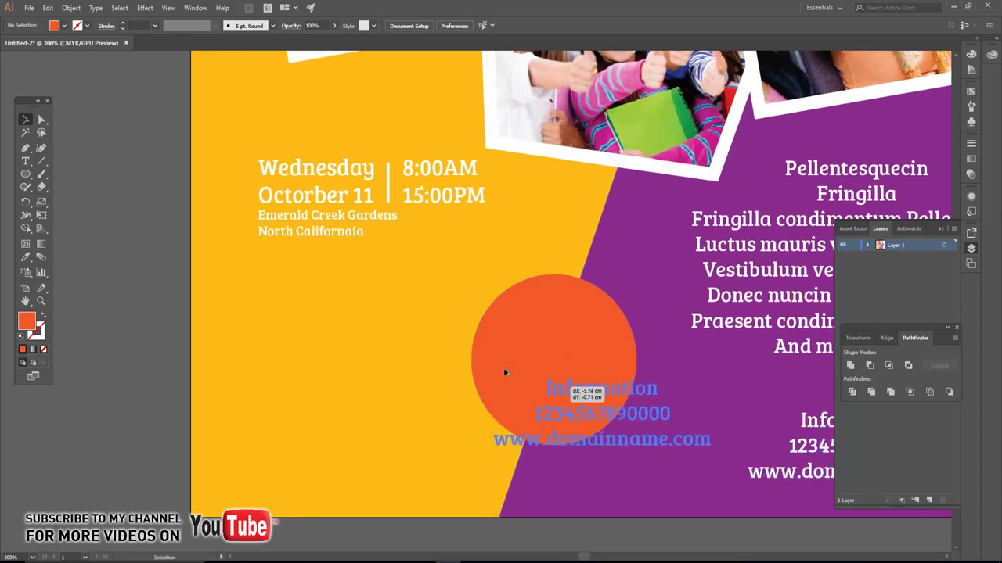
key("t")
left_click(529, 340)
key("ctrl+a")
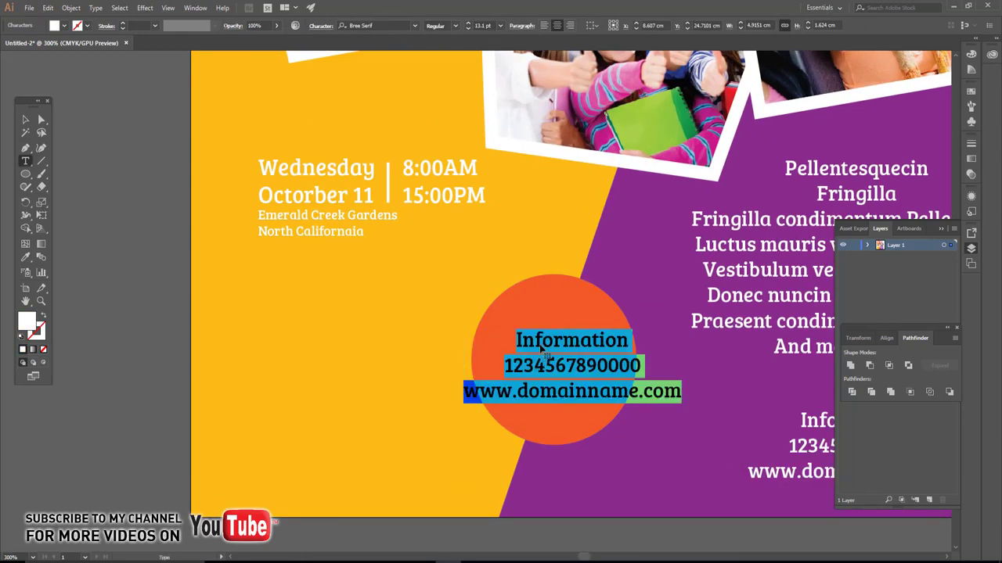
type("F")
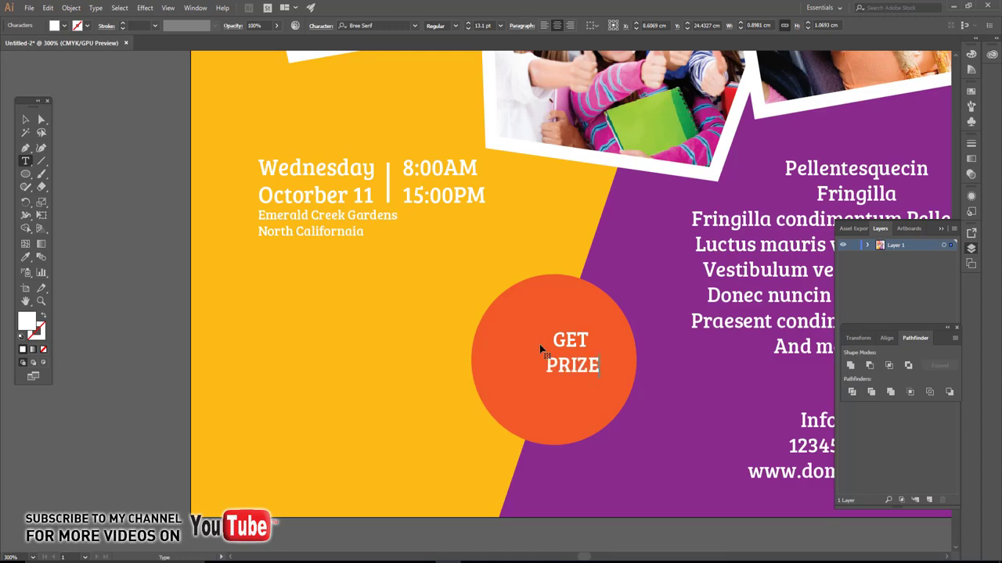
key("ctrl+a")
- Enlarge the GET PRIZE text, centre it in the circle and tighten its leading
left_click(24, 122)
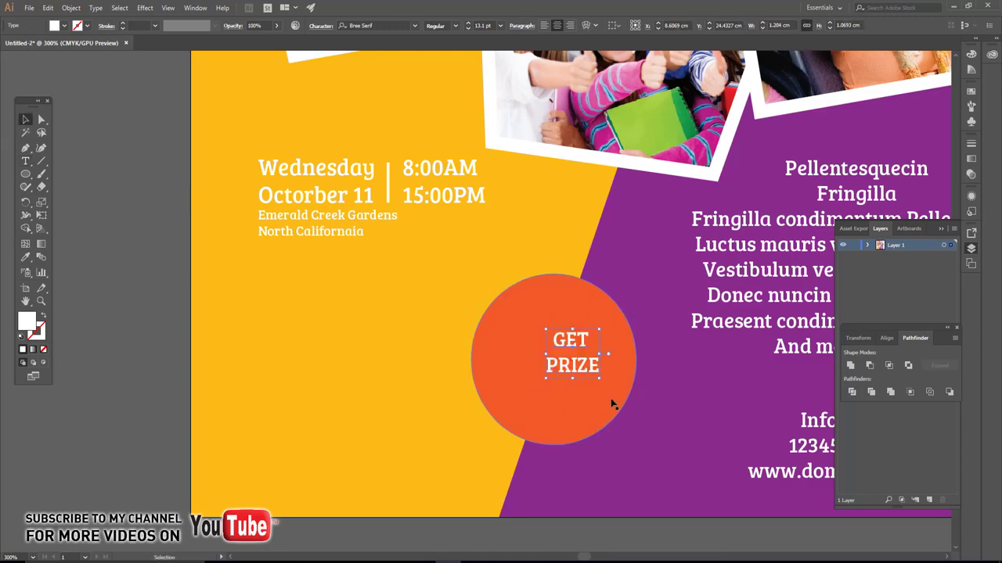
left_click_drag(601, 380, 627, 404)
left_click_drag(573, 341, 554, 352)
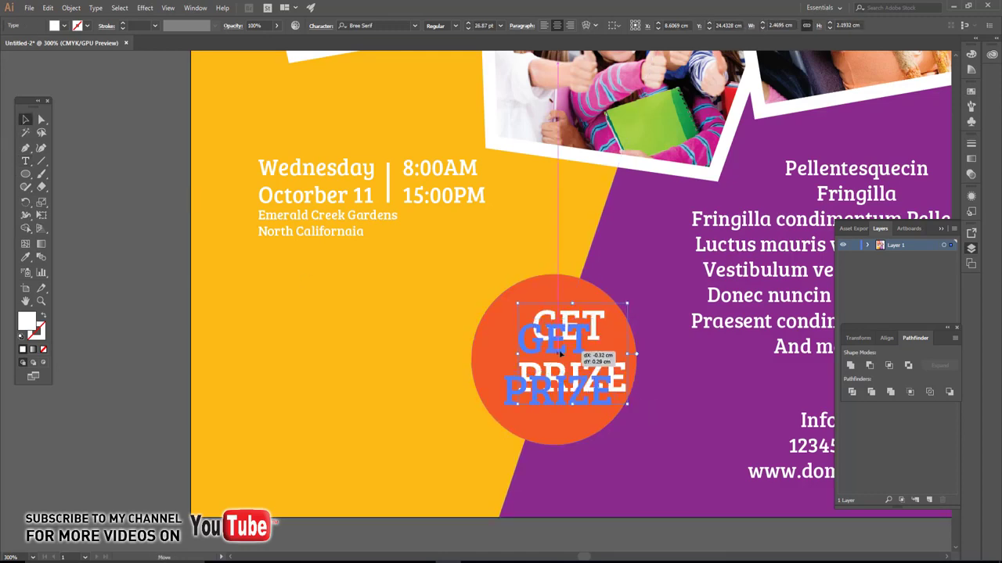
key("alt+Up")
key("alt+Up")
key("alt+Up")
- Add a Stylize drop shadow to the orange circle and return to 100% view
left_click(586, 295)
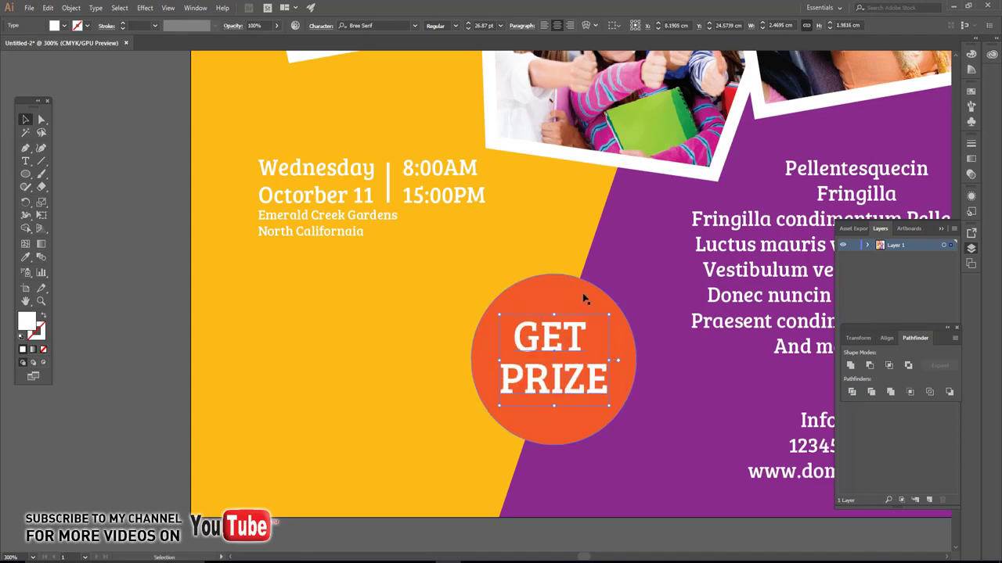
left_click(145, 7)
mouse_move(159, 130)
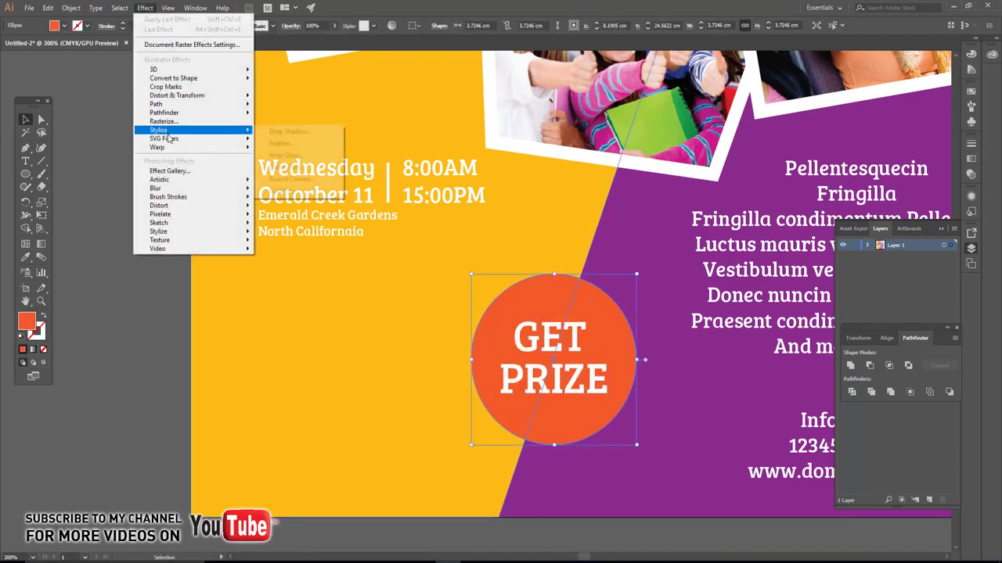
left_click(276, 131)
left_click(201, 344)
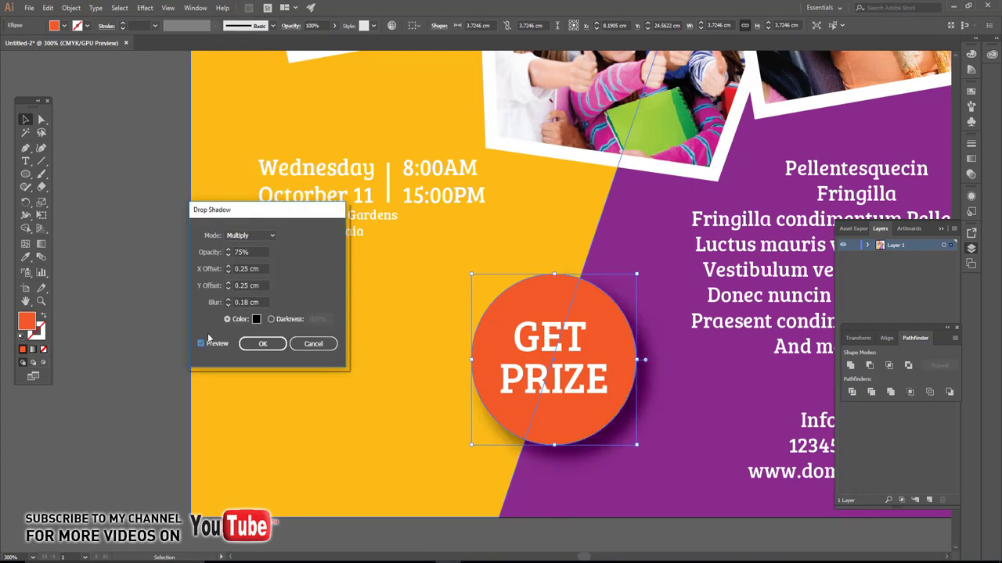
left_click(274, 342)
left_click(156, 327)
key("ctrl+1")
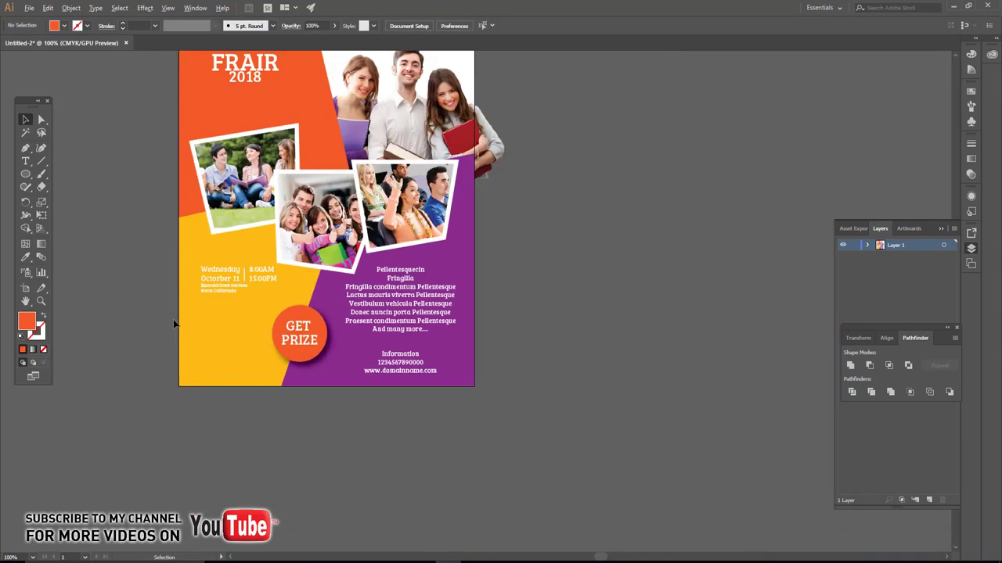
left_click_drag(267, 272, 324, 320)
- Give the right-hand photo a drop shadow with 0.1 cm X and Y offsets
left_click(460, 259)
key("ctrl+plus")
key("ctrl+plus")
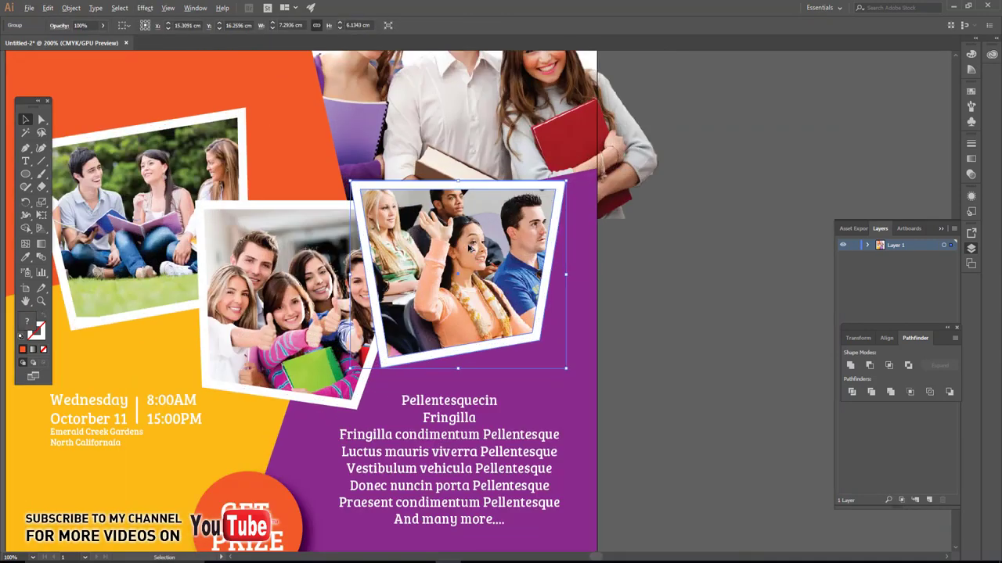
left_click(119, 8)
mouse_move(144, 8)
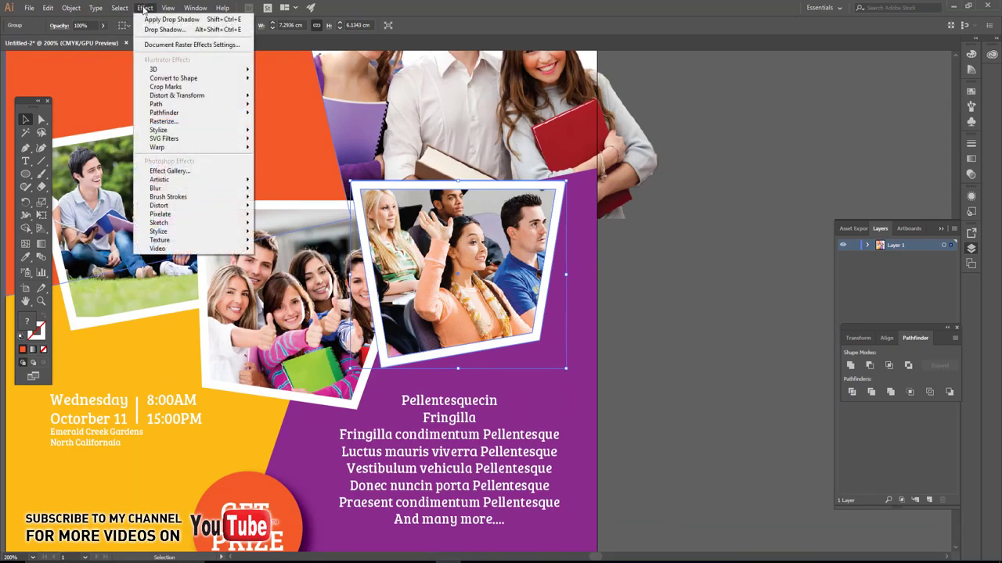
left_click(288, 131)
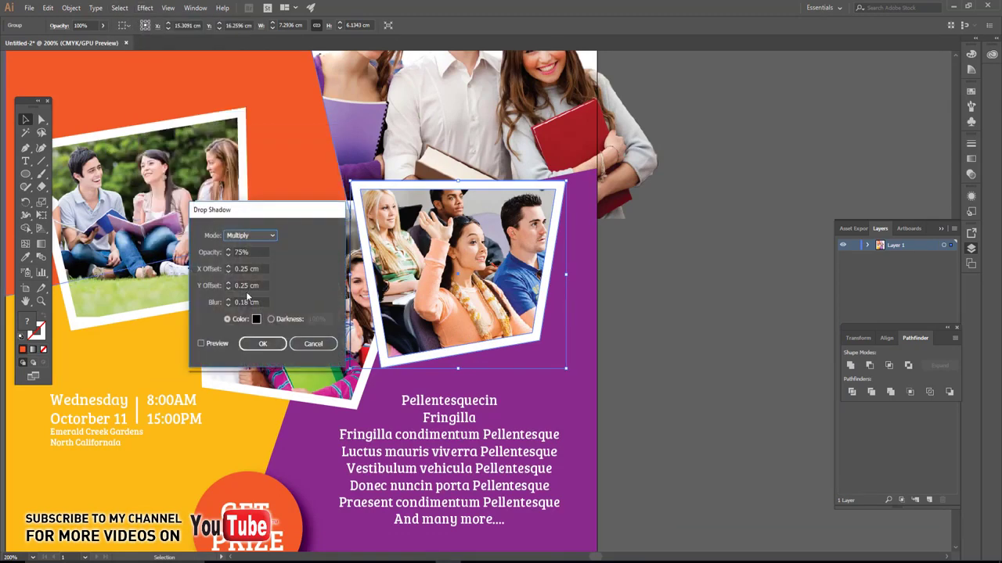
key("Tab")
key("Tab")
type("1")
key("Tab")
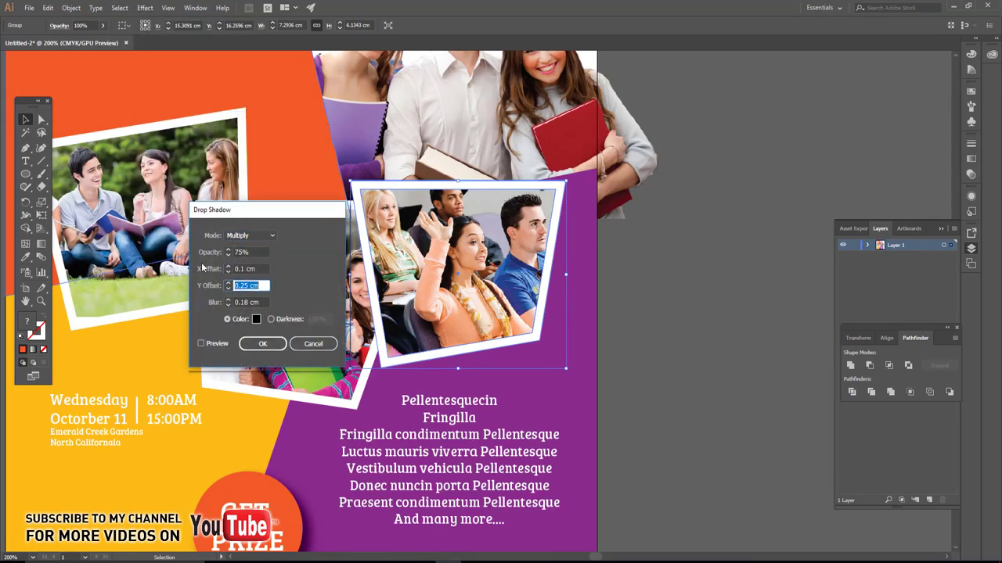
type("0.1")
key("Tab")
type("0.1")
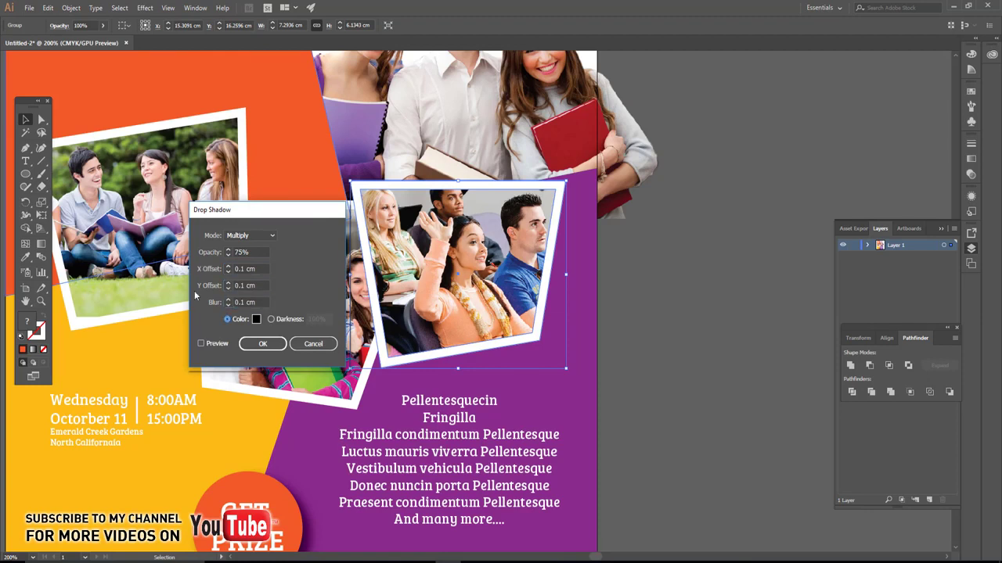
left_click(219, 349)
left_click(263, 344)
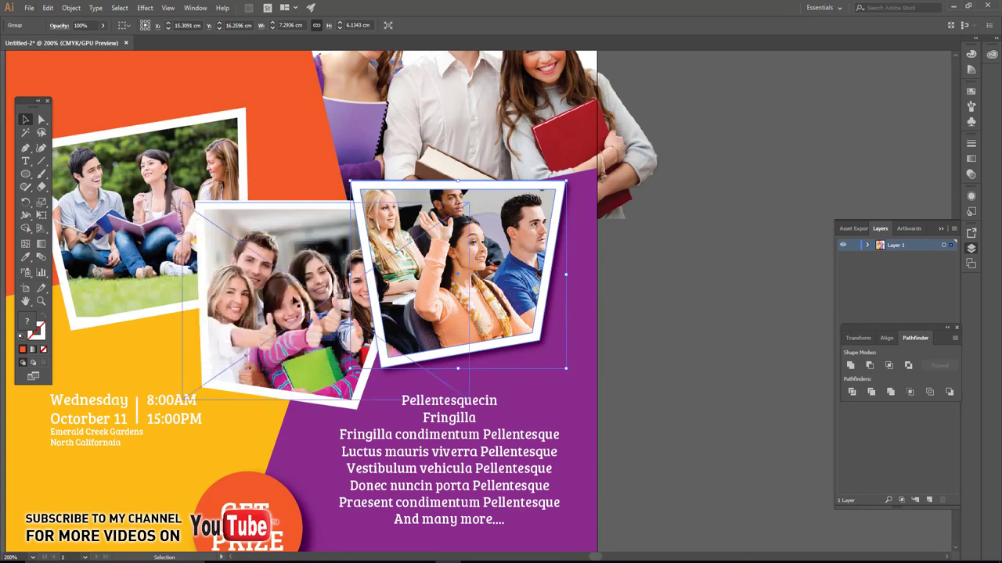
- Apply the same drop shadow to the middle and left photos
left_click(264, 208)
left_click(145, 8)
left_click(164, 21)
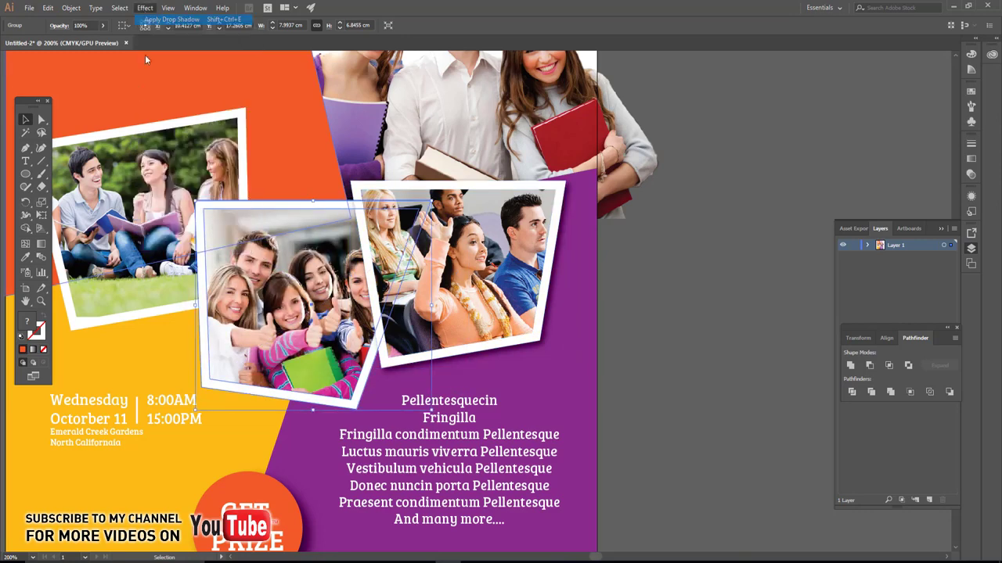
left_click(145, 167)
left_click(145, 7)
left_click(168, 20)
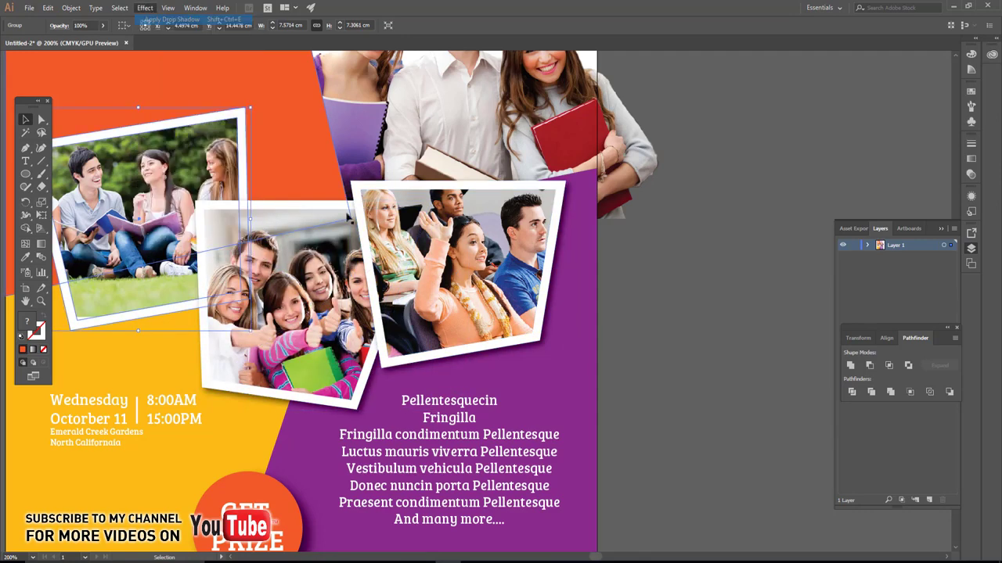
left_click(693, 317)
key("ctrl+1")
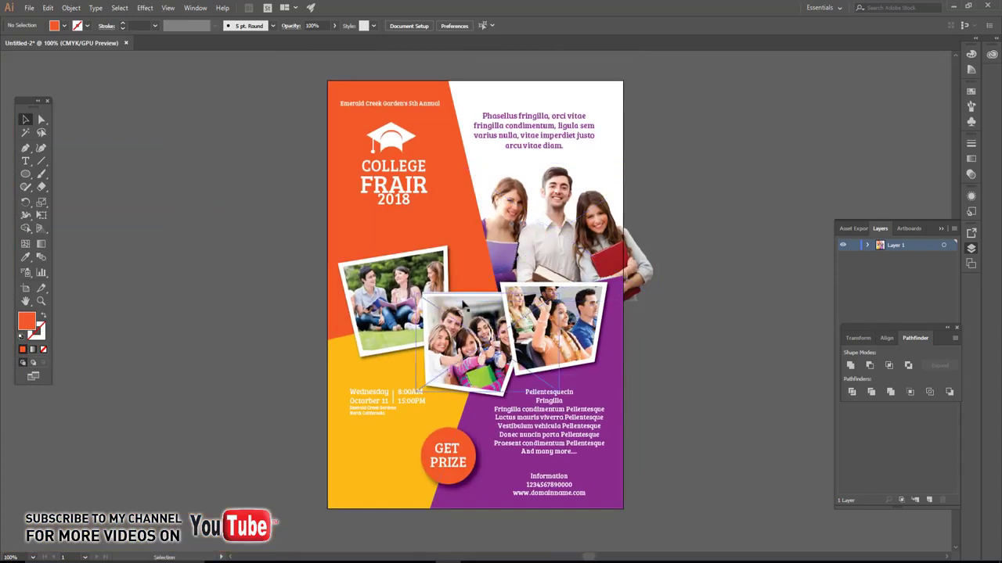
- Increase the COLLEGE FRAIR 2018 heading's leading and scale it together with the cap
left_click(394, 202)
key("alt+Down")
key("alt+Down")
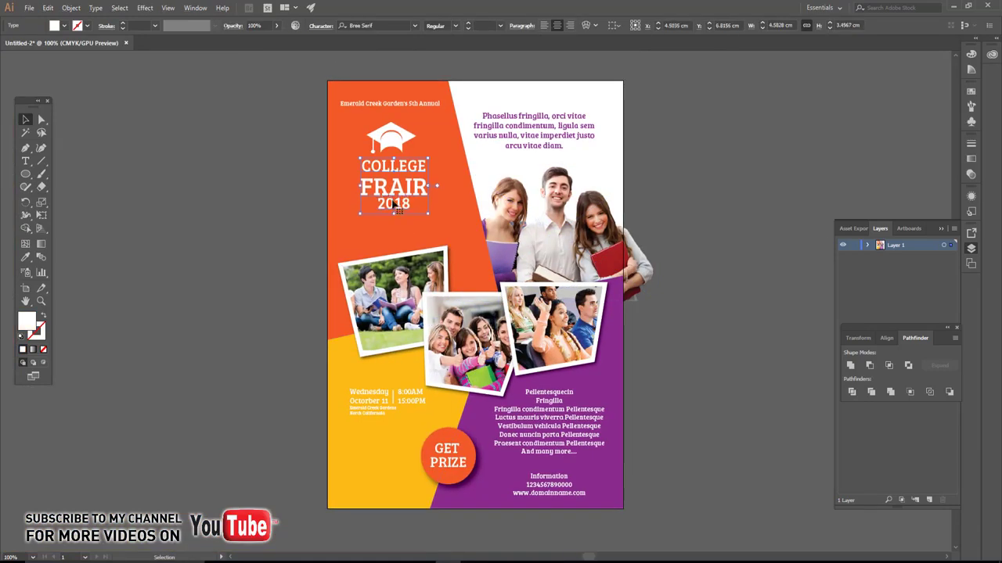
left_click(390, 140, "shift")
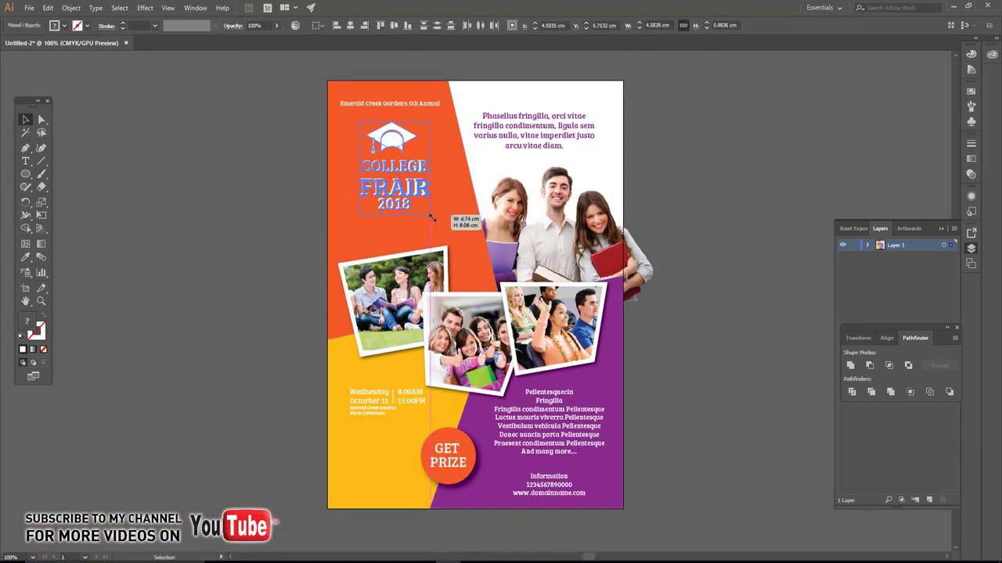
mouse_move(429, 213)
left_mouse_down()
mouse_move(438, 227)
mouse_move(423, 213)
left_mouse_up()
left_click(249, 287)
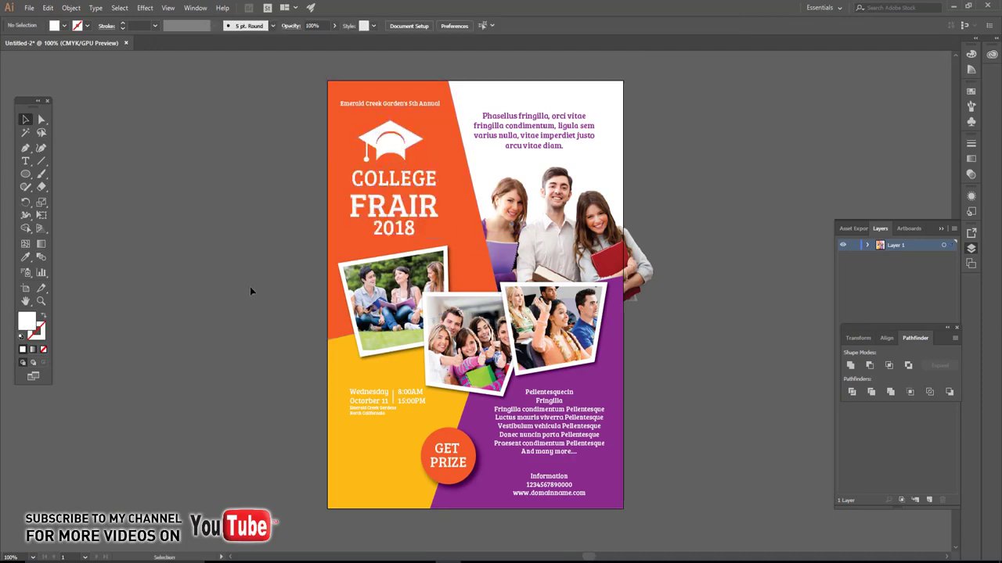
scroll(376, 349, "down", 3)
scroll(376, 349, "up", 2)
- Move the date and location text block slightly lower
left_click(423, 352)
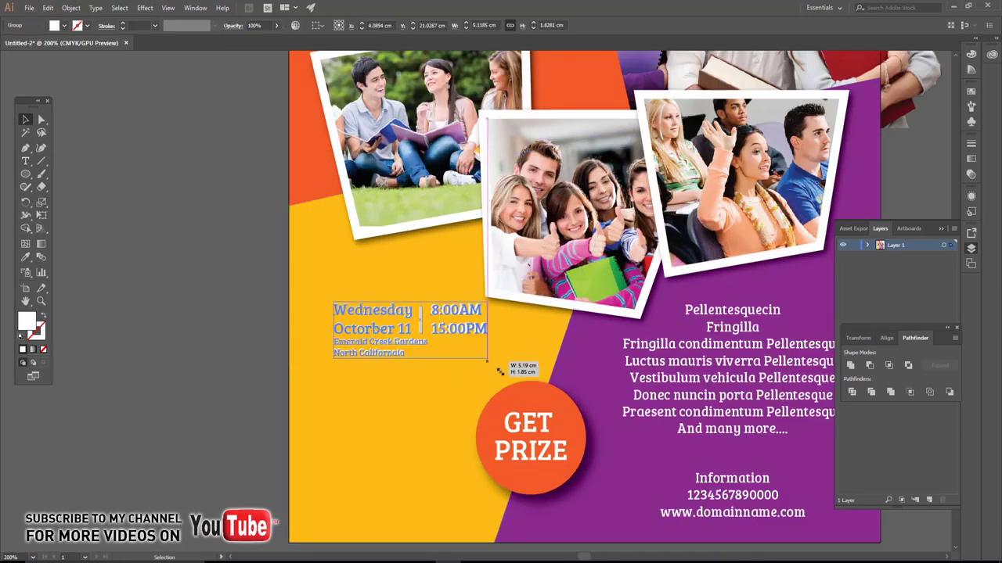
left_click_drag(429, 348, 429, 361)
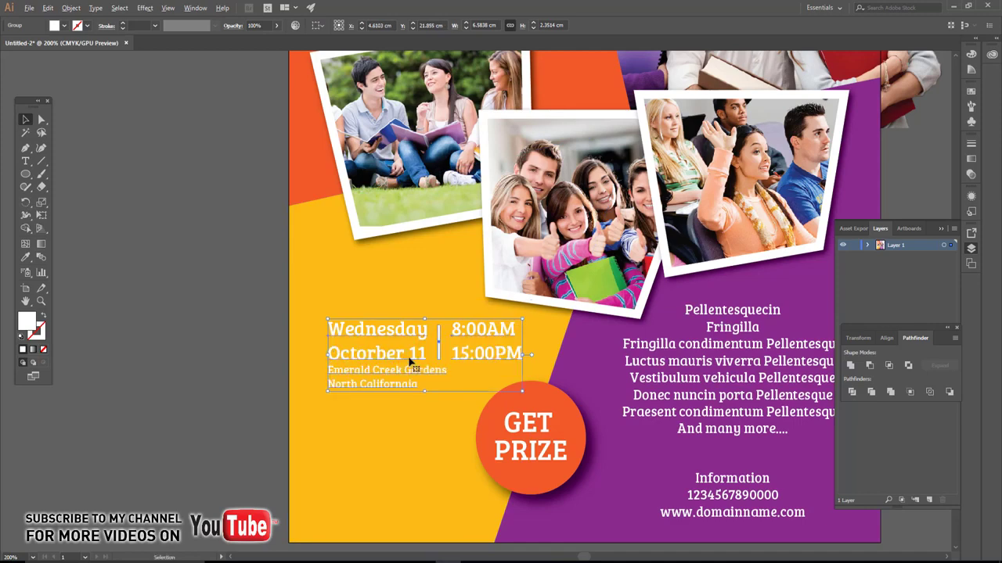
scroll(407, 356, "down", 2)
scroll(431, 350, "down", 1)
- Enlarge the Information contact text block
left_click(566, 408)
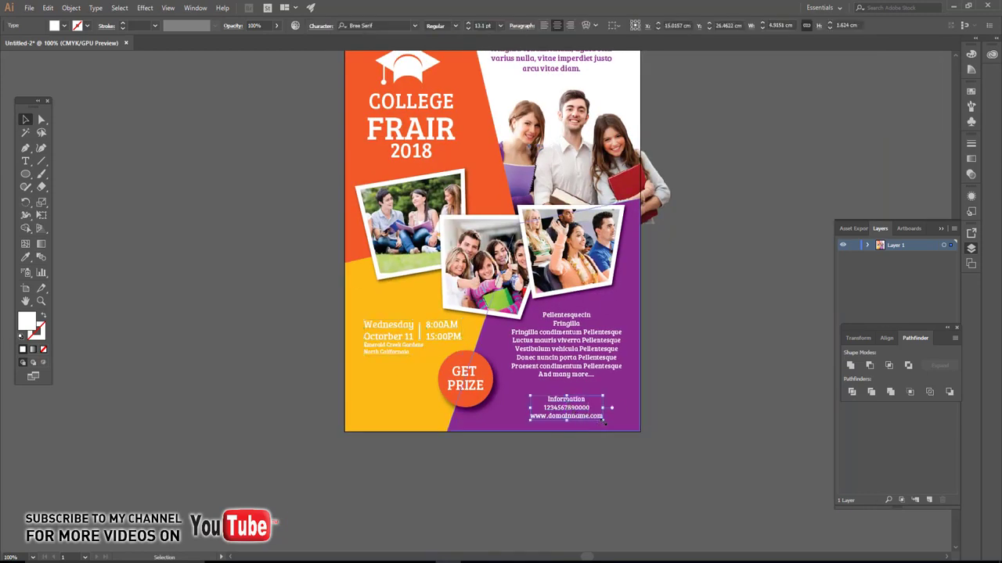
left_click_drag(612, 423, 615, 427)
left_click(596, 459)
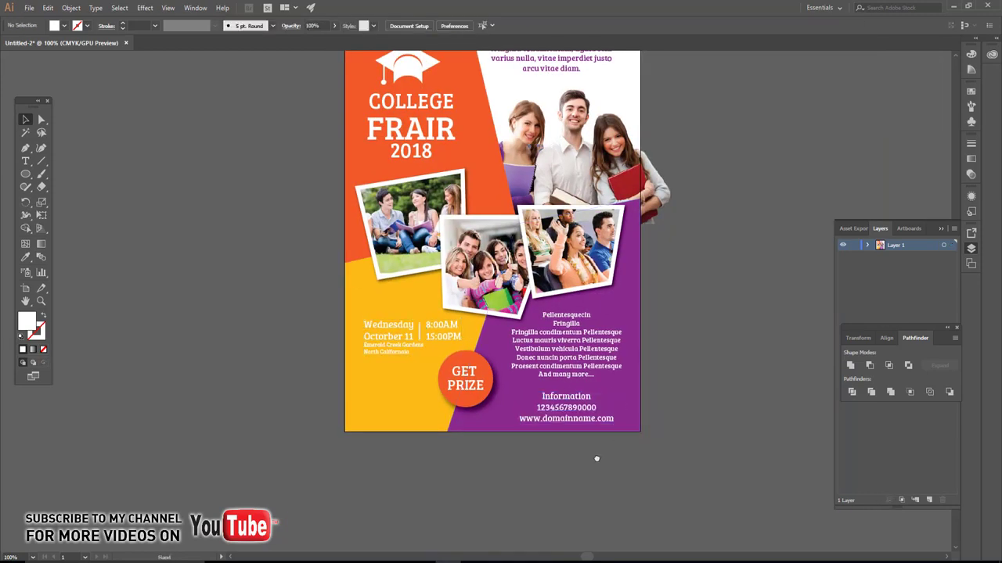
scroll(596, 458, "down", 1)
left_click_drag(601, 379, 543, 384)
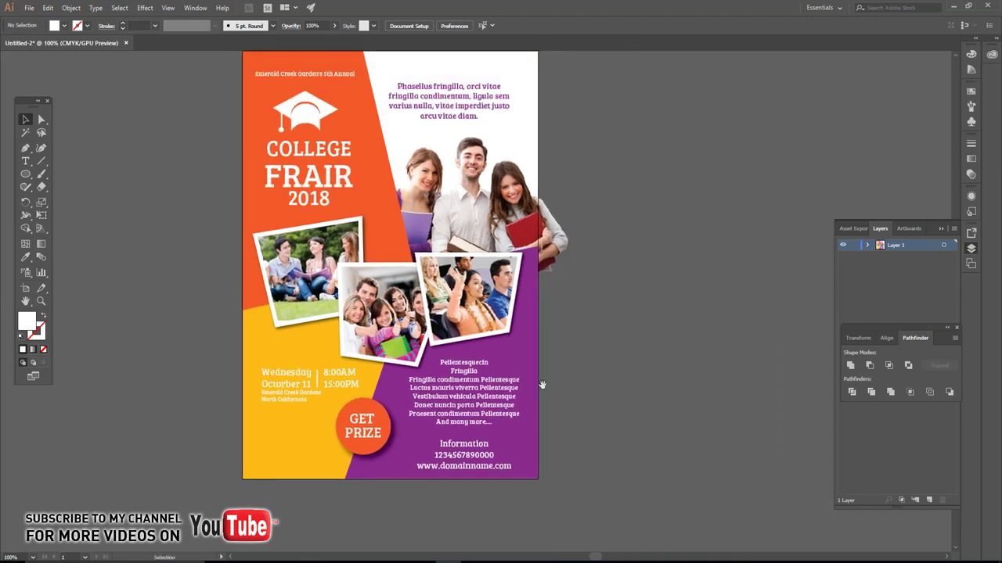
scroll(542, 384, "down", 1, "alt")
- Group all the flyer artwork and draw a 20 × 28 cm rectangle over the page
key("ctrl+a")
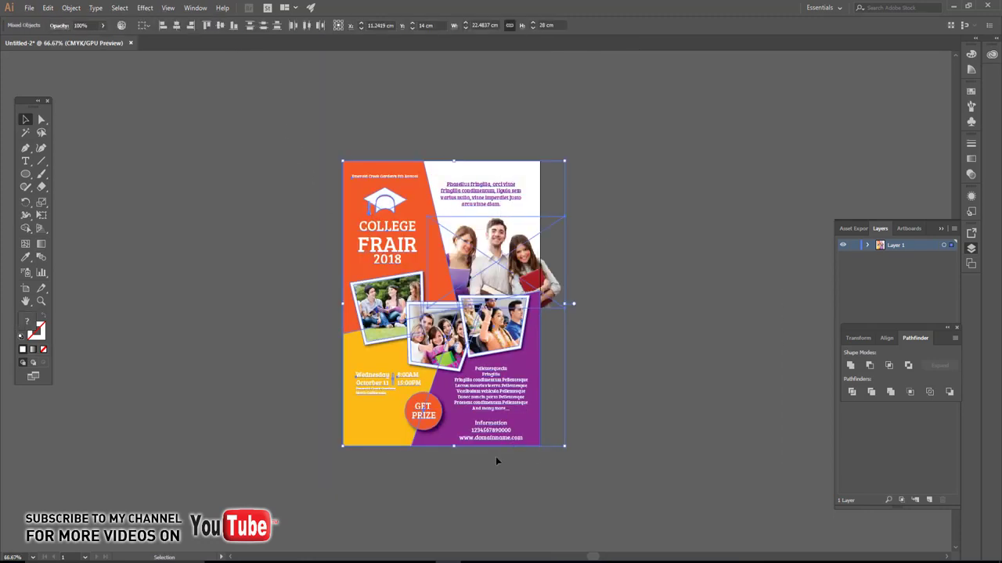
left_click(71, 7)
left_click(86, 44)
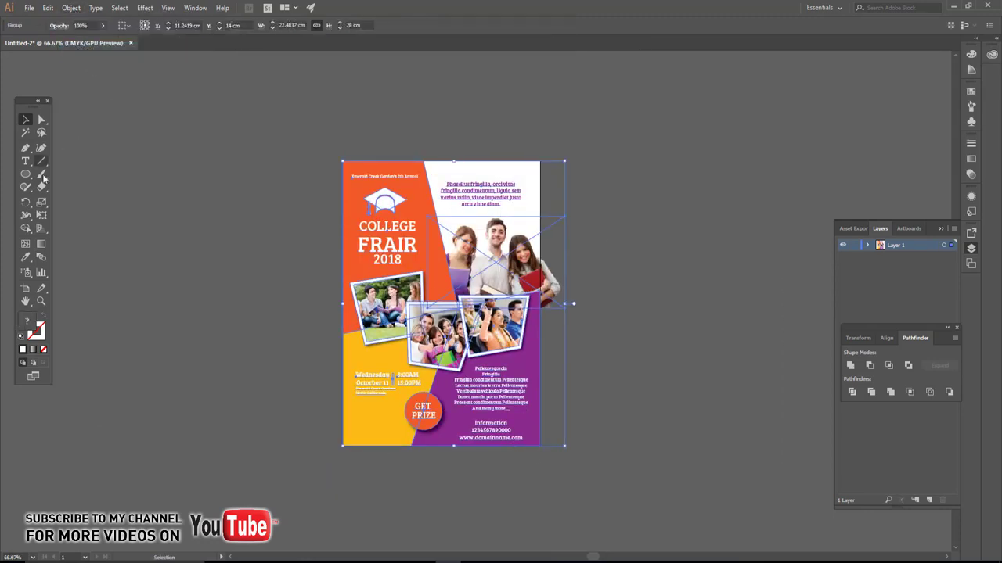
left_click(26, 173)
left_click_drag(28, 177, 67, 174)
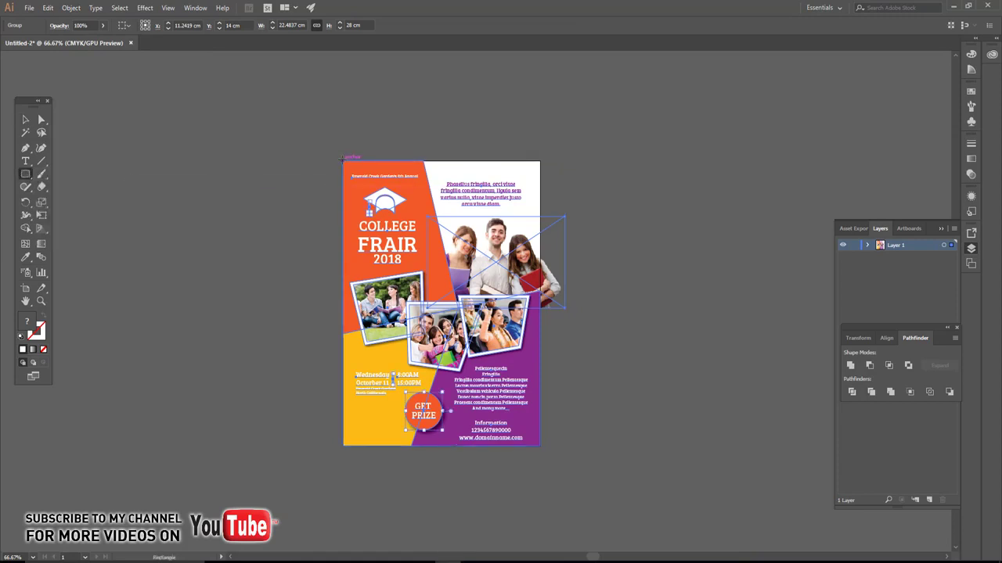
left_click_drag(343, 161, 540, 446)
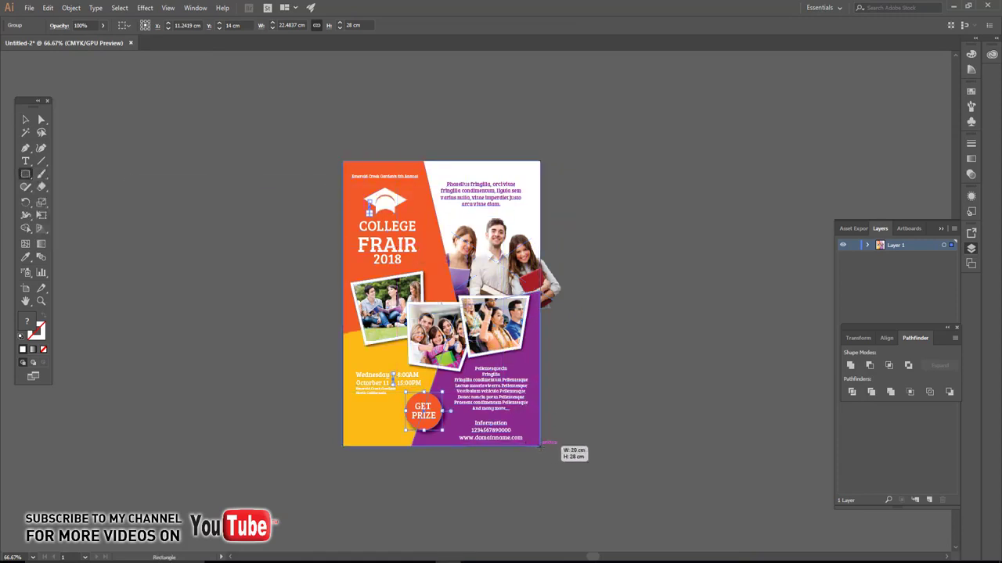
- Make a clipping mask from the rectangle and flyer group, then fit the page to the window
key("ctrl+shift+bracketleft")
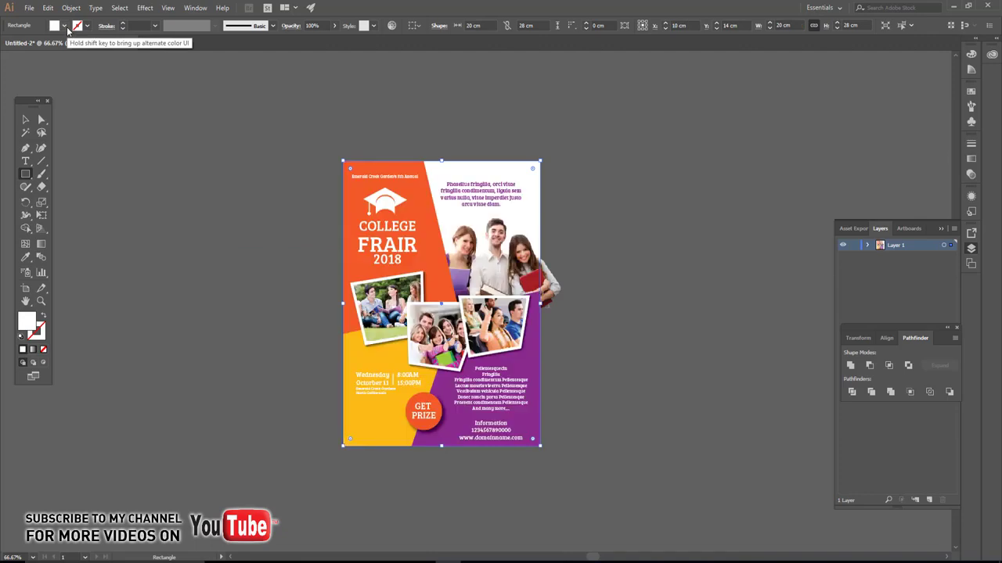
key("ctrl+z")
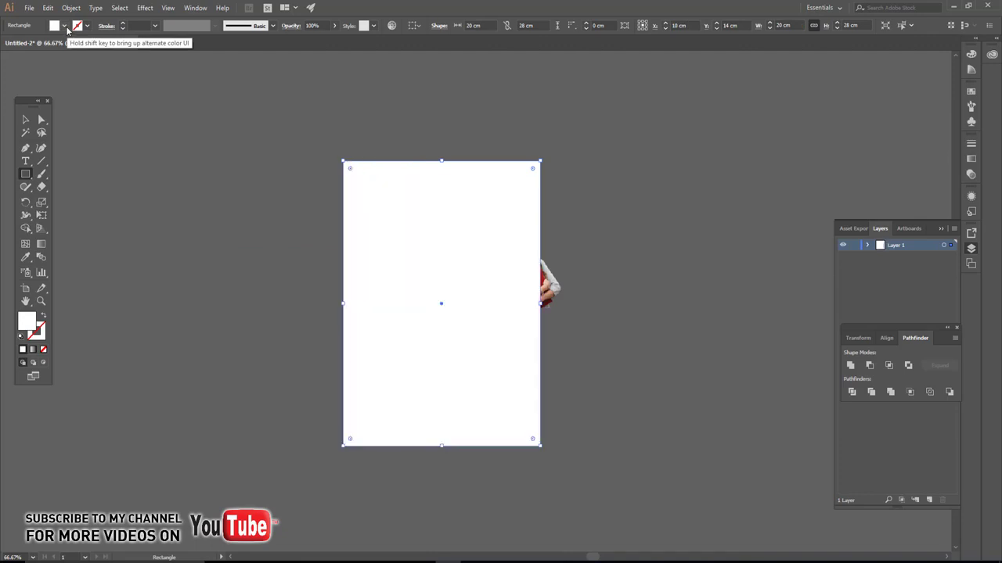
key("v")
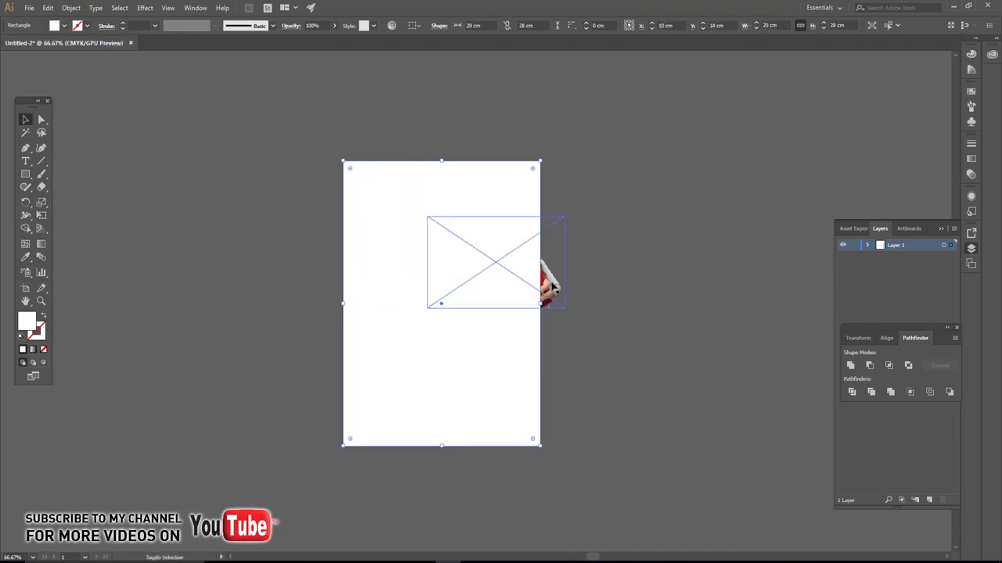
left_click_drag(537, 306, 424, 217)
right_click(467, 230)
left_click(509, 318)
left_click(636, 249)
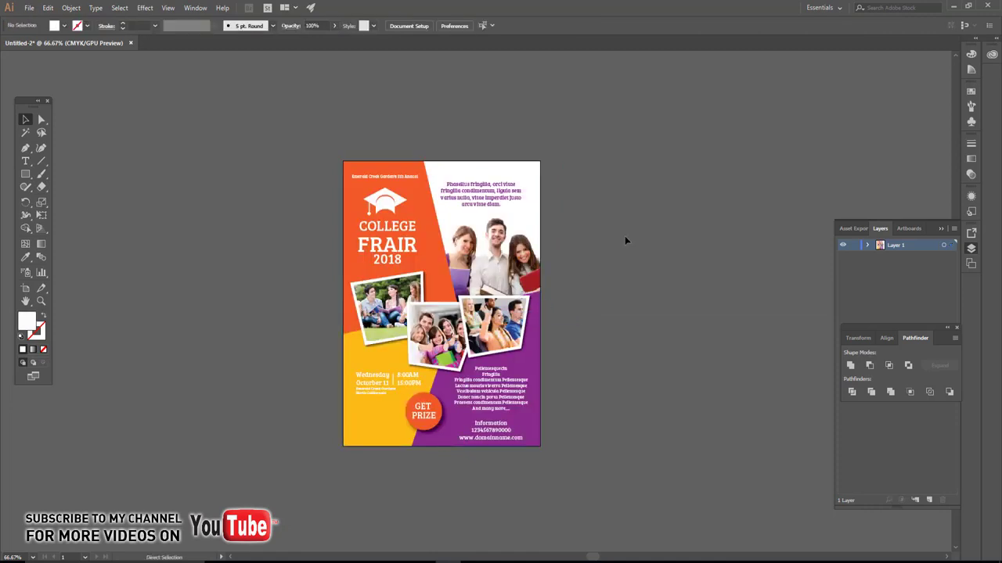
key("ctrl+0")
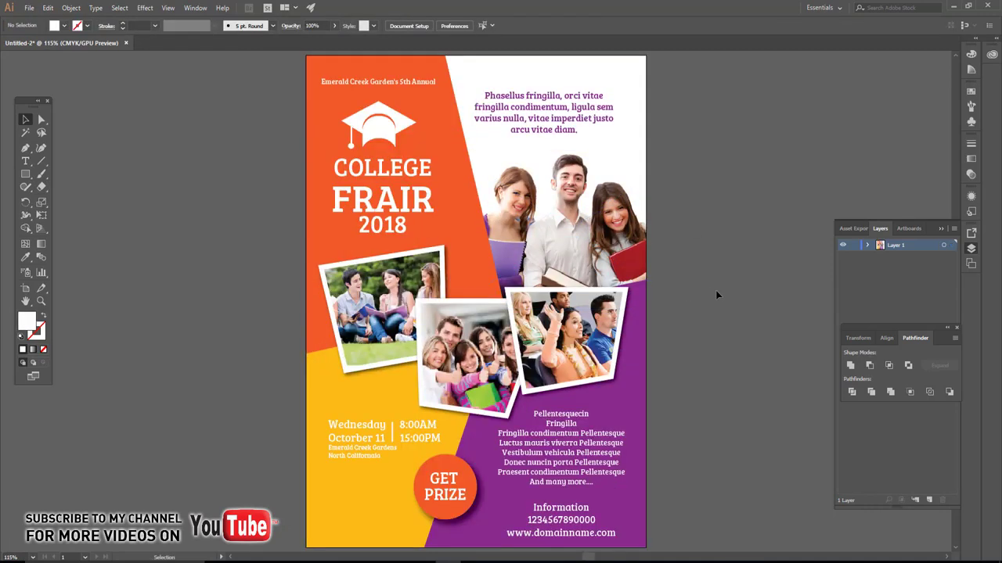